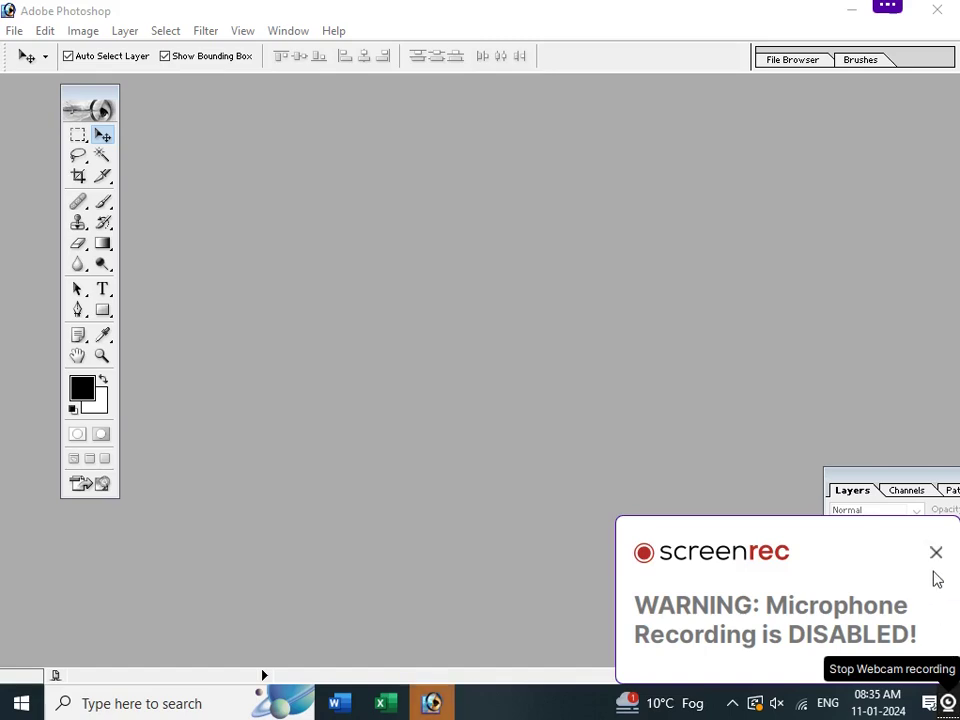
Move the Layers palette fully into view and open the File menu
click(935, 552)
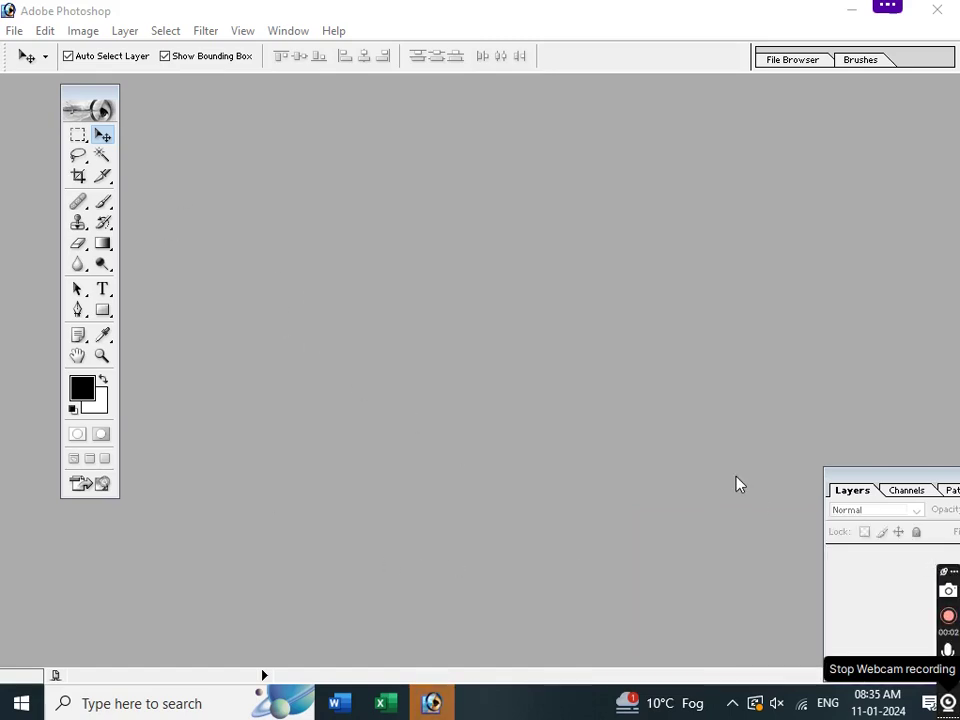
drag(856, 476, 795, 289)
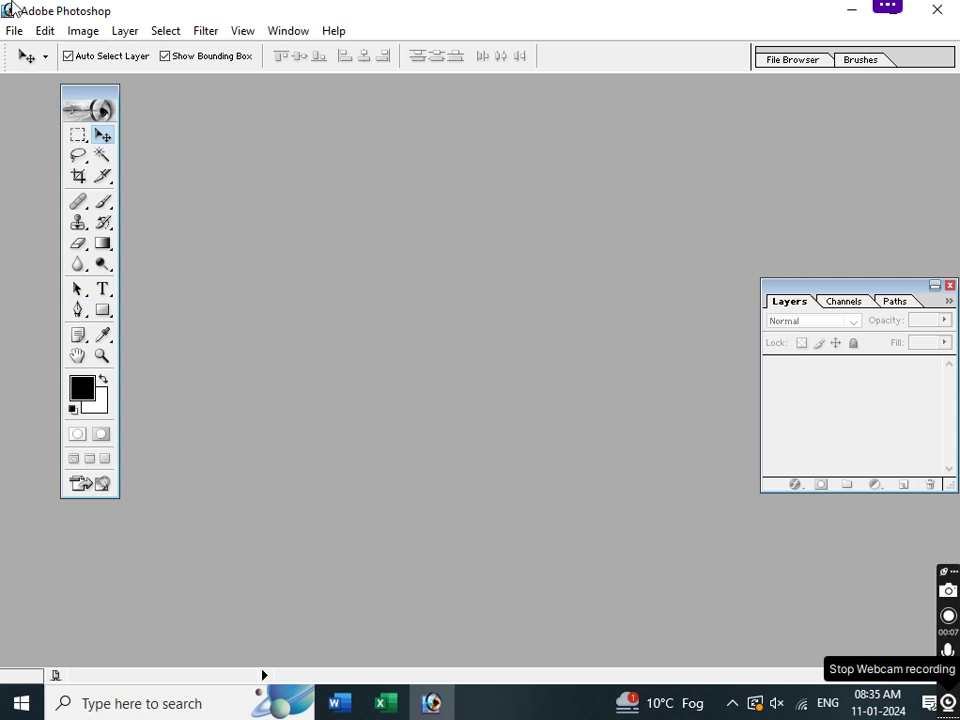
click(15, 32)
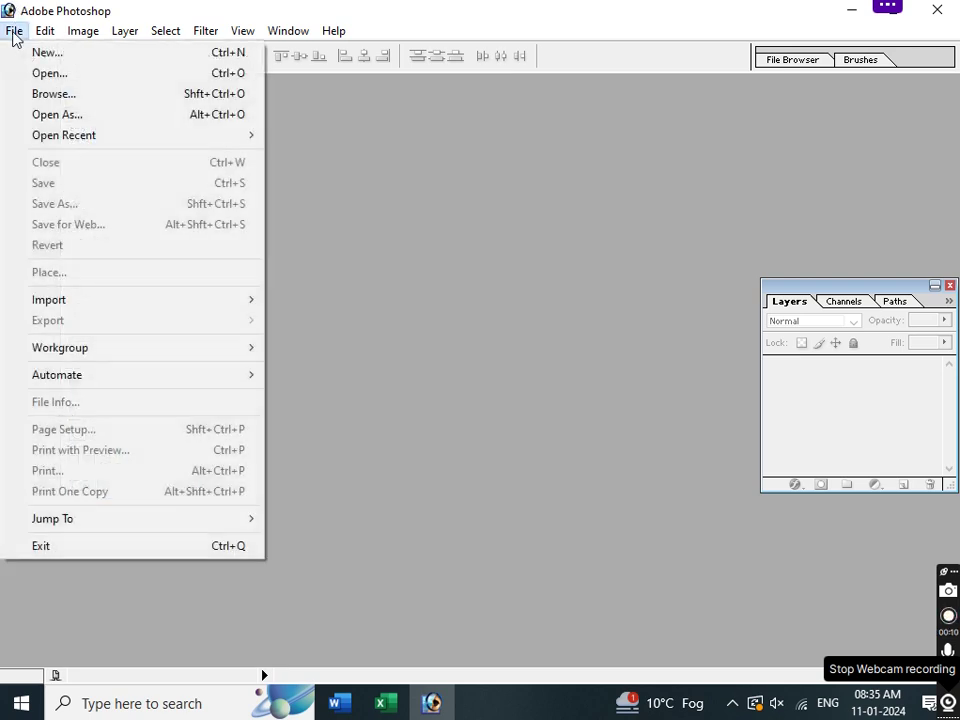
Create a new document from the 1024 x 768 preset with White background contents
click(163, 55)
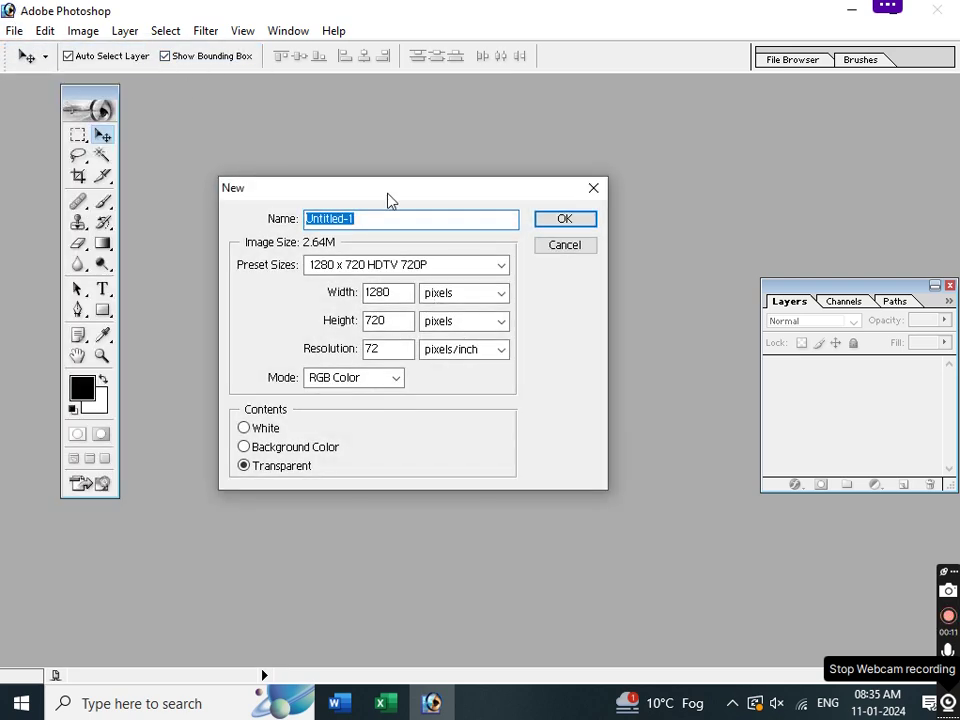
drag(390, 200, 514, 148)
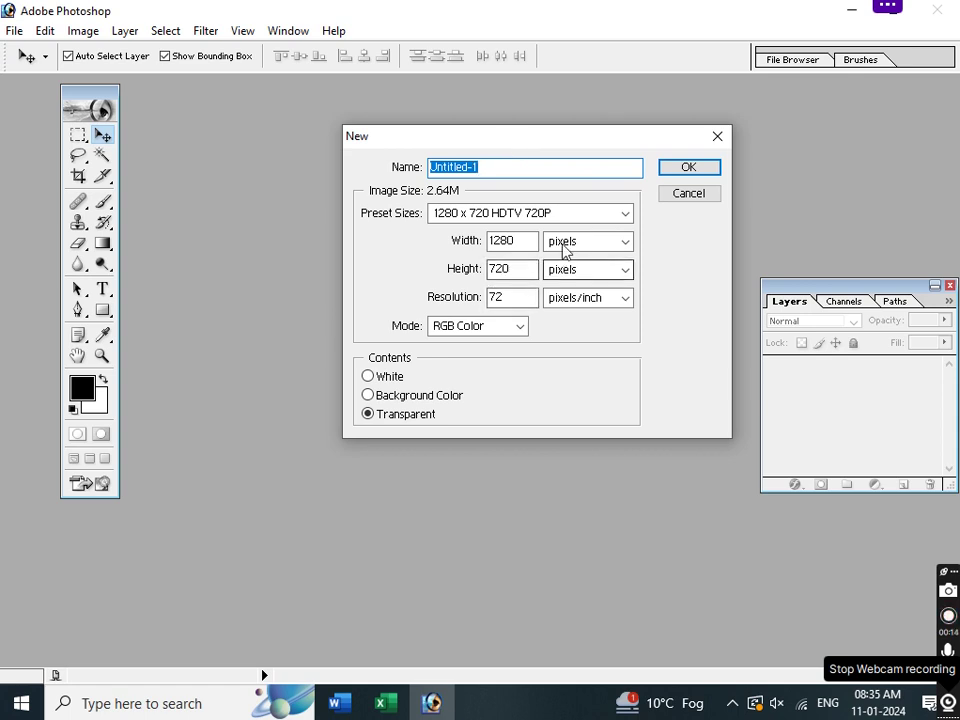
click(497, 213)
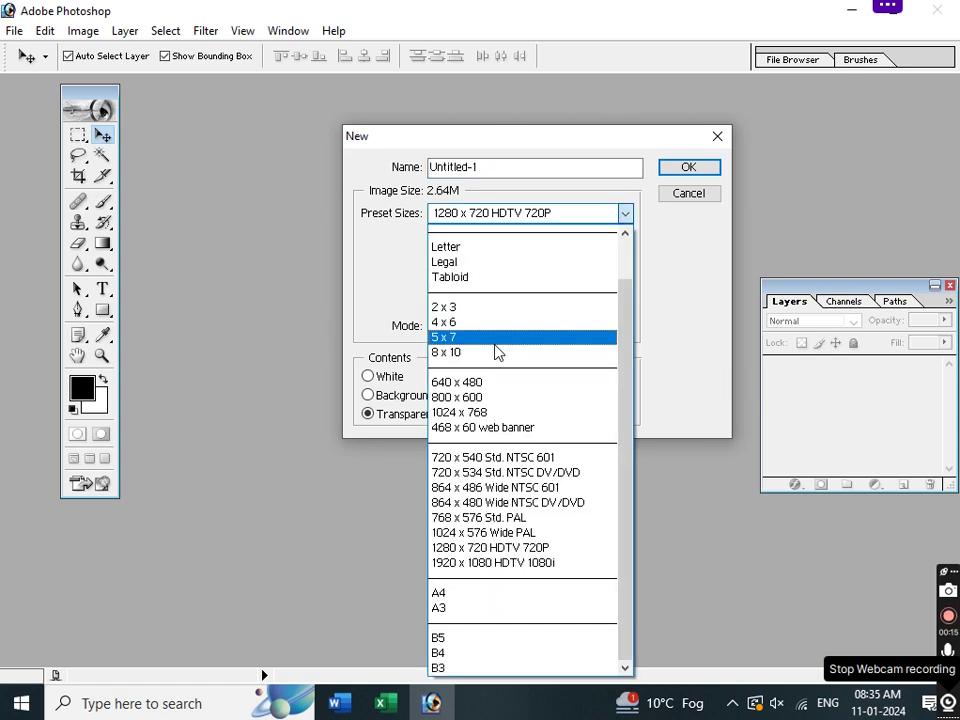
click(492, 418)
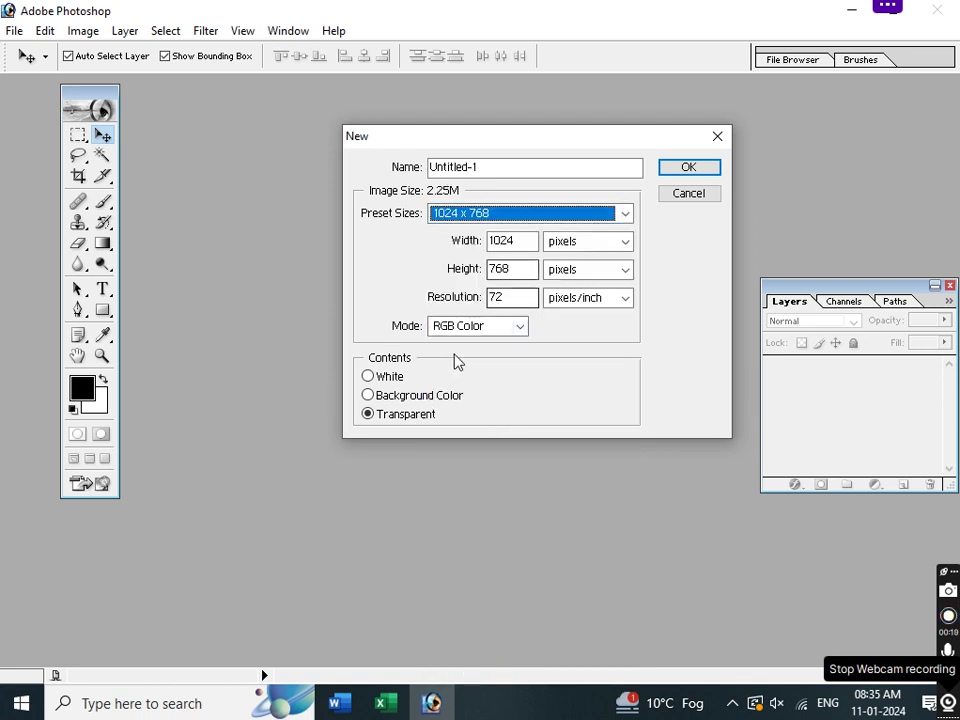
click(369, 377)
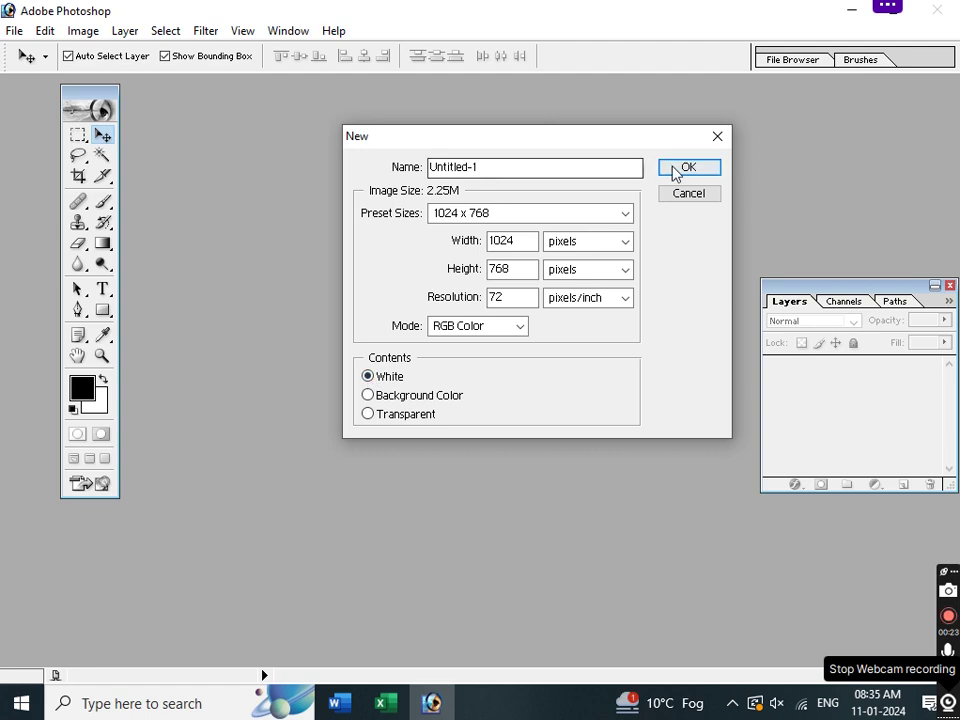
click(680, 168)
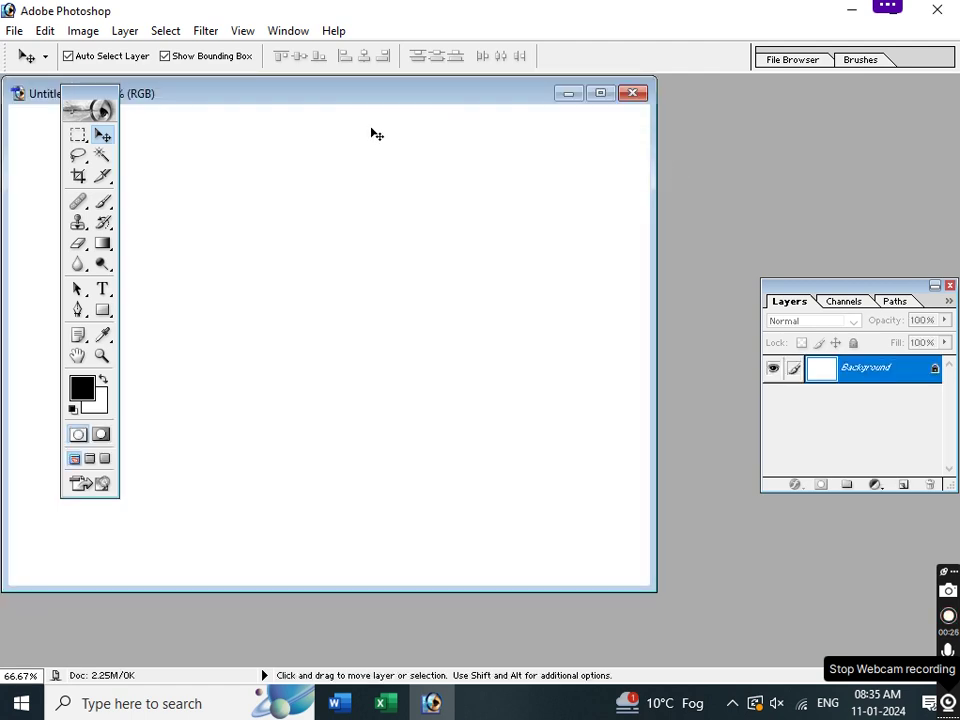
Shift the Untitled-1 window further into the workspace and open the Filter > Render submenu
drag(318, 96, 444, 120)
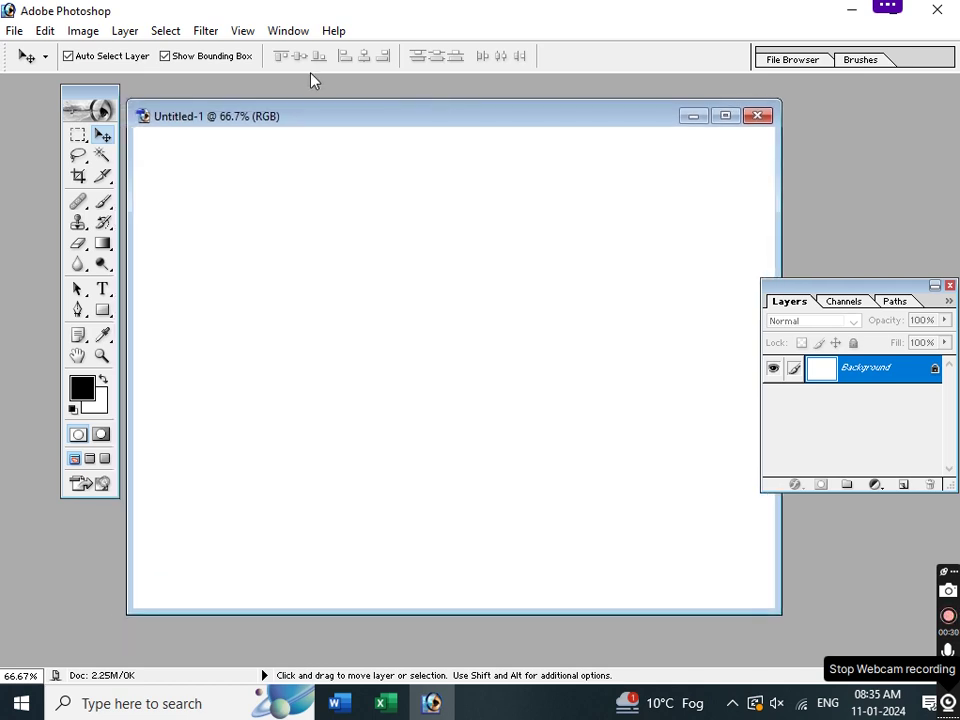
click(205, 30)
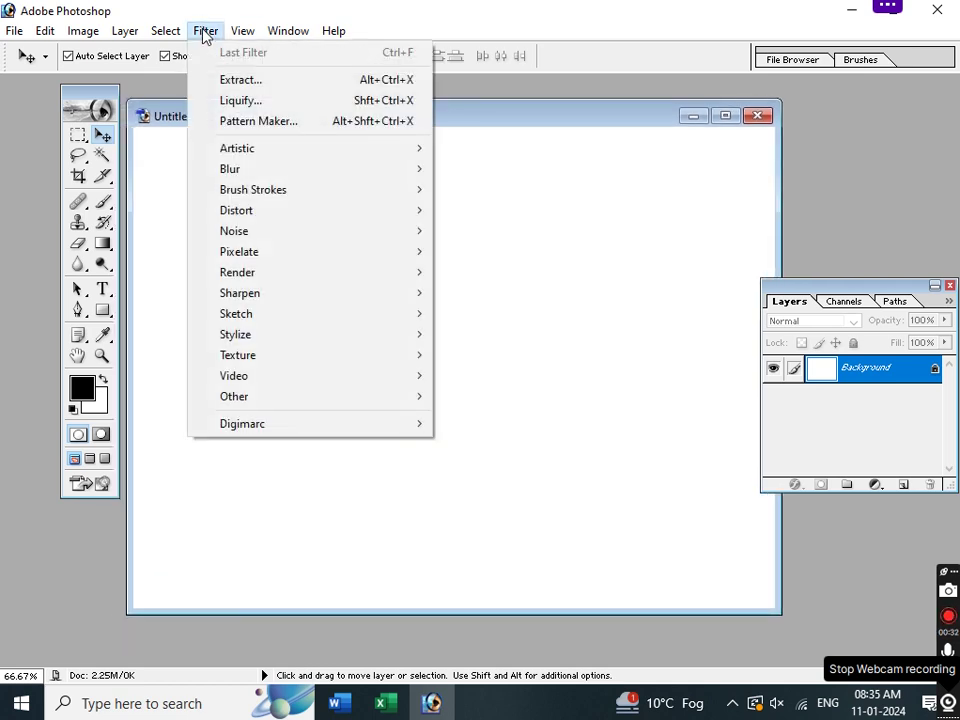
mouse_move(240, 272)
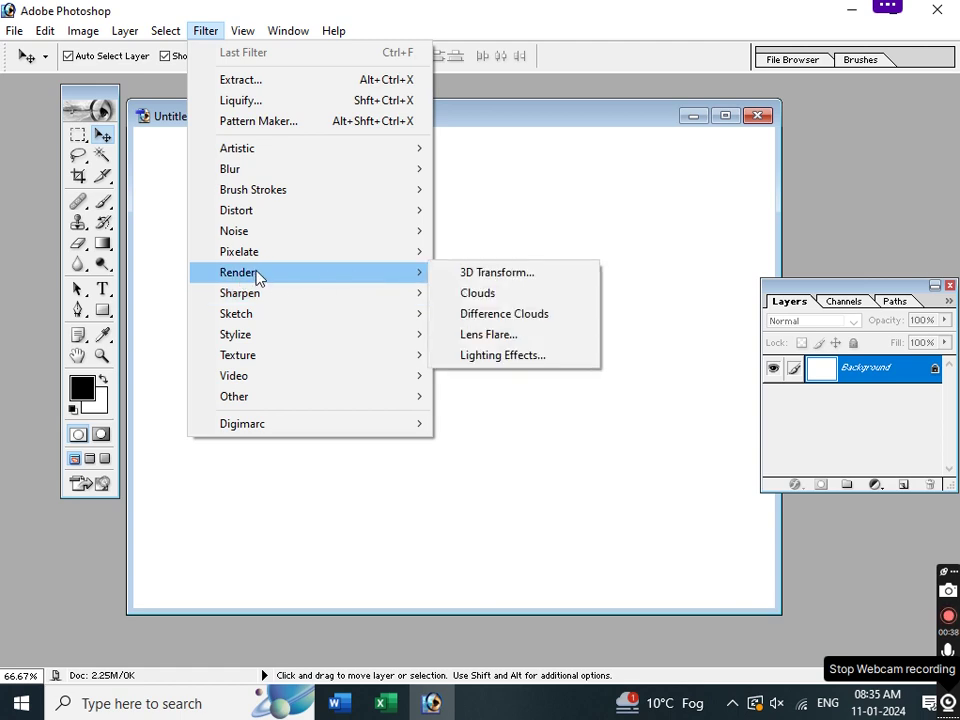
In the 3D Transform filter, draw a wireframe cube and enlarge it in the preview
click(497, 275)
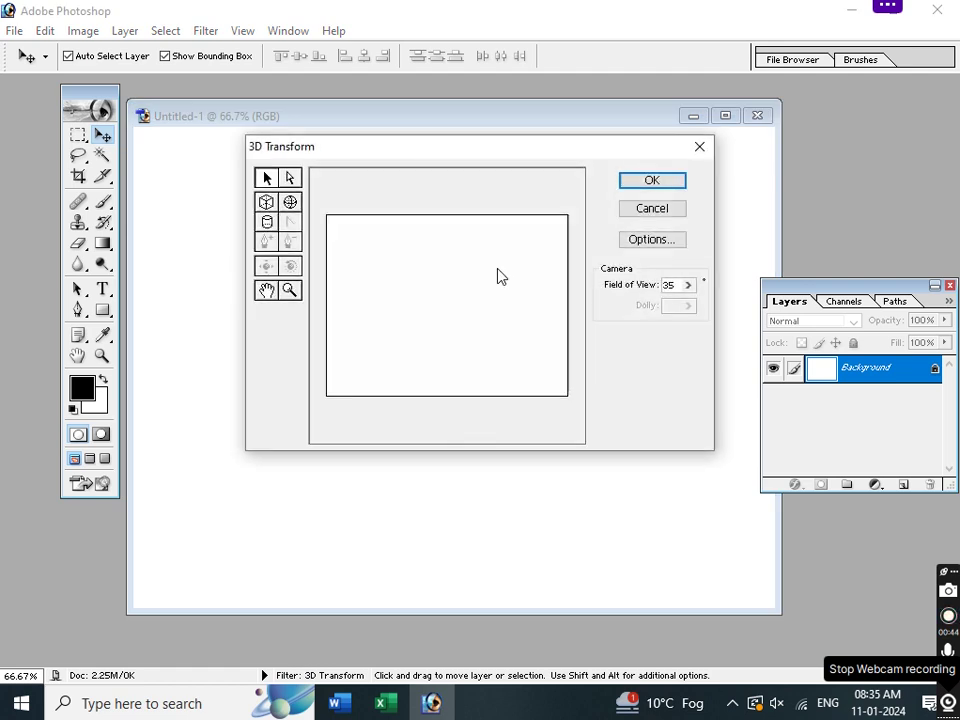
click(266, 204)
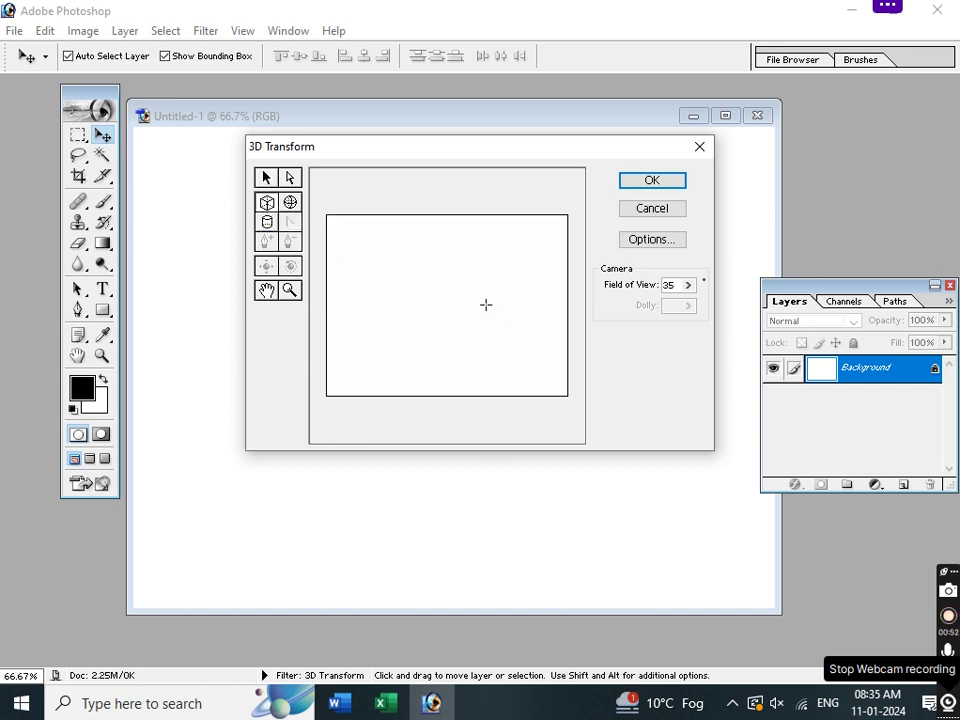
drag(402, 221, 467, 267)
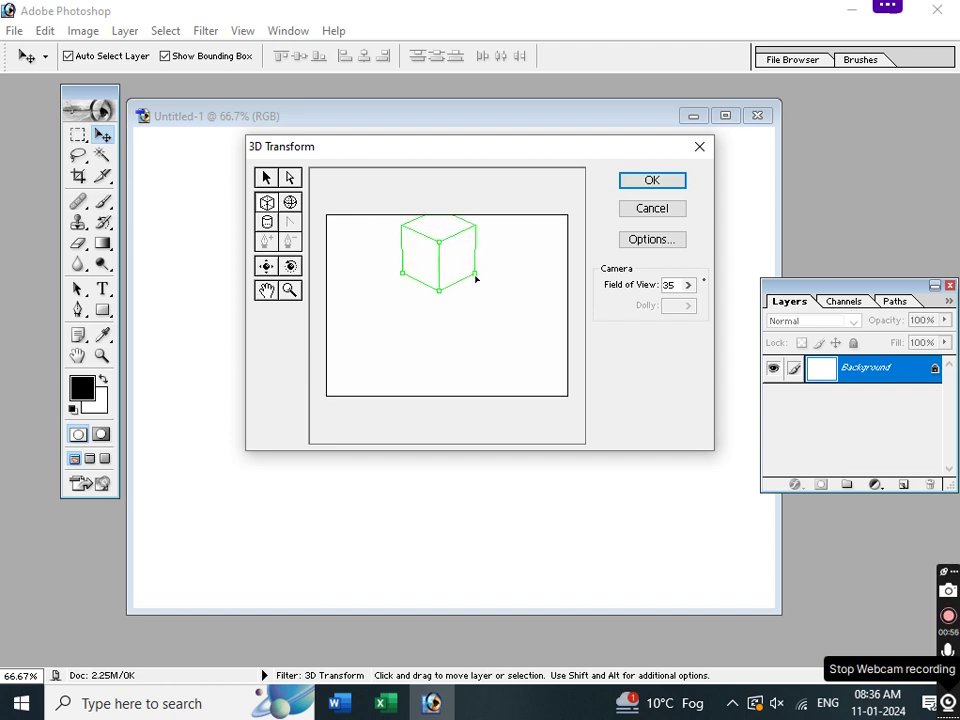
drag(467, 267, 492, 282)
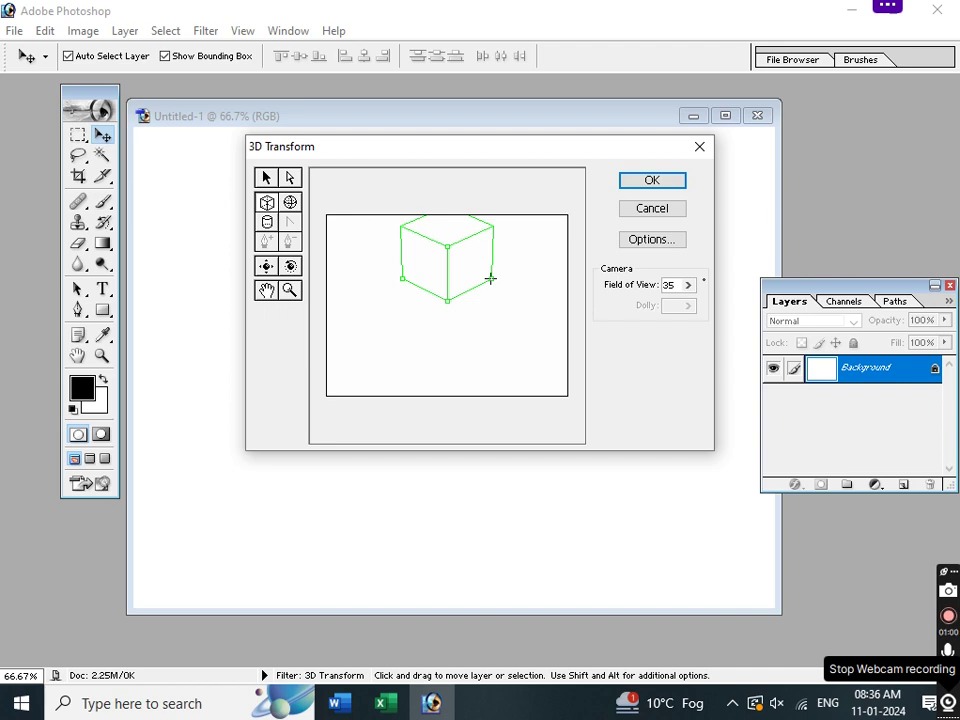
Tilt the cube to show its top face, centre it, and render it onto the canvas
click(291, 266)
drag(440, 227, 448, 307)
mouse_move(436, 239)
mouse_down()
mouse_move(435, 381)
mouse_move(448, 377)
mouse_move(424, 373)
mouse_move(419, 389)
mouse_up()
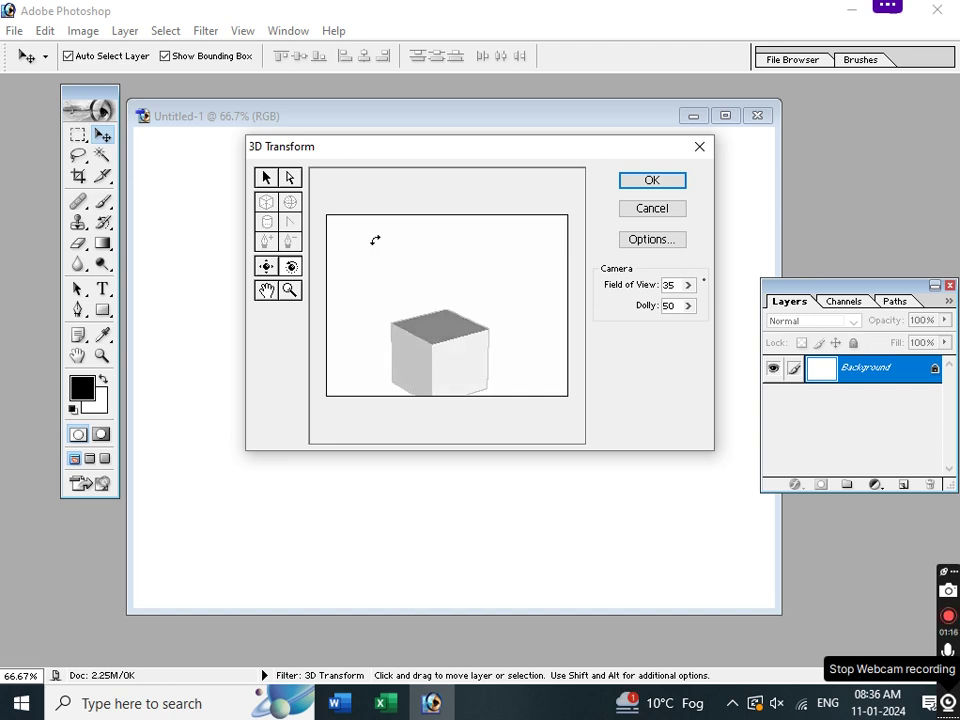
click(267, 270)
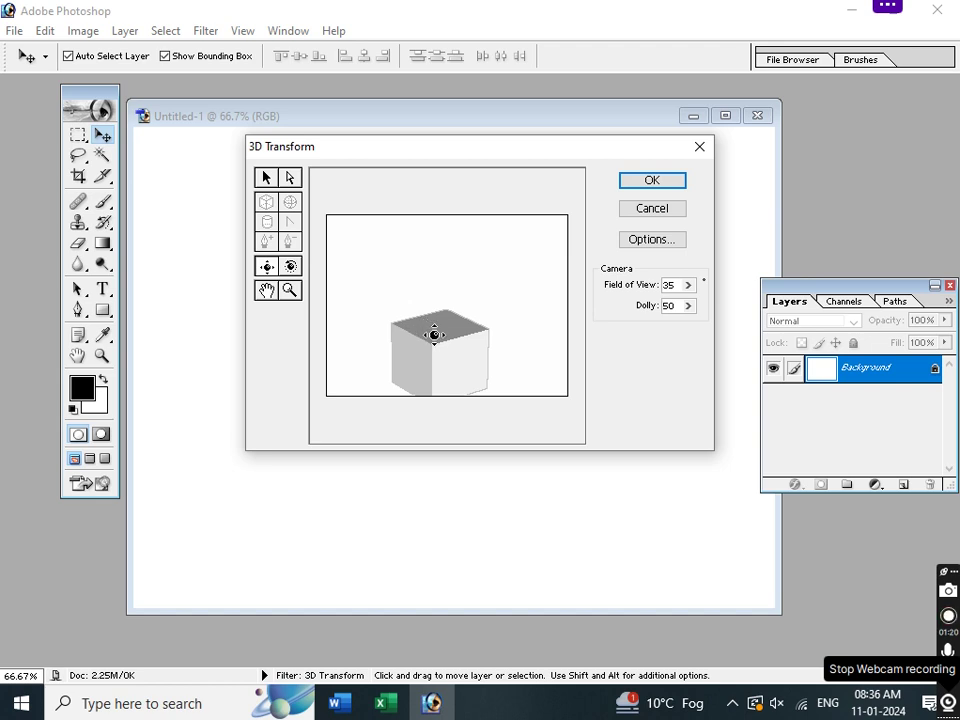
drag(434, 334, 432, 281)
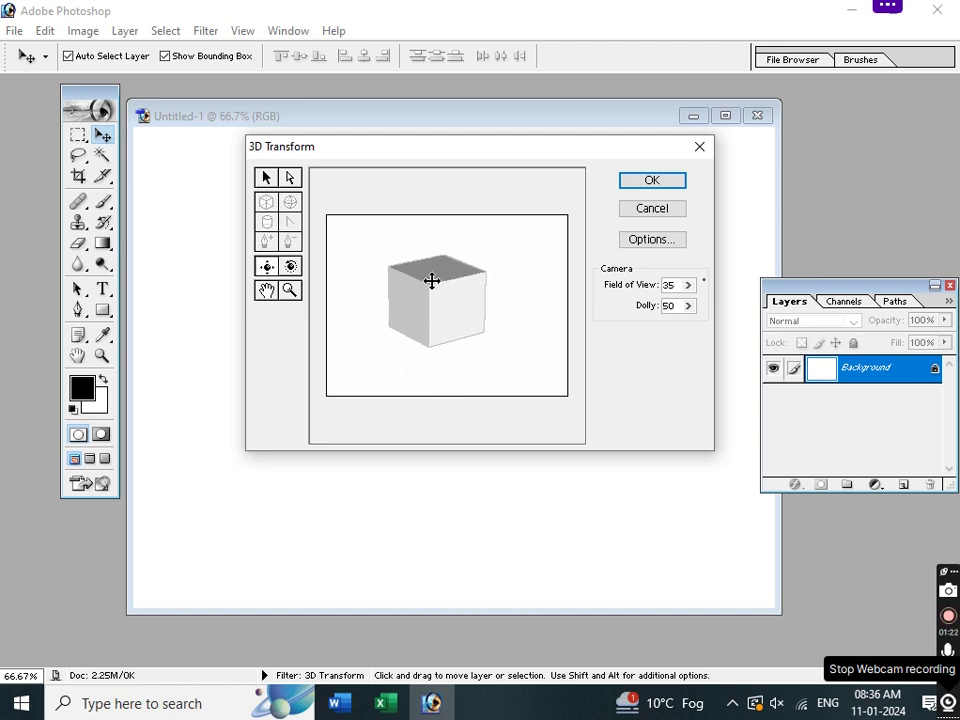
click(290, 266)
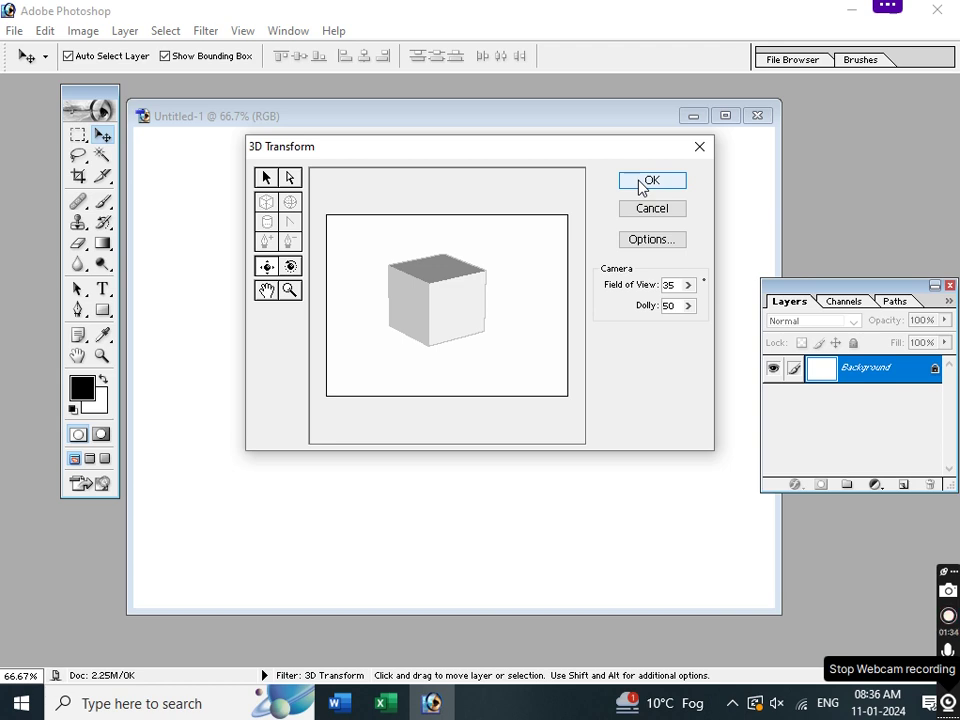
click(641, 186)
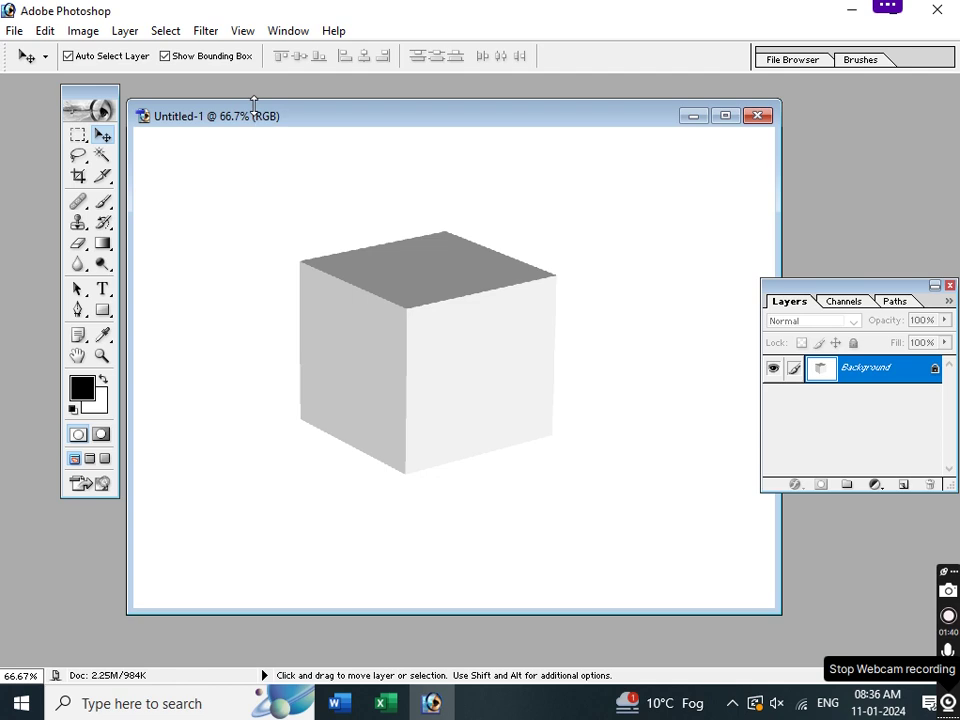
Slide the cube document to the right and open File Explorer with Win+E
drag(261, 116, 349, 123)
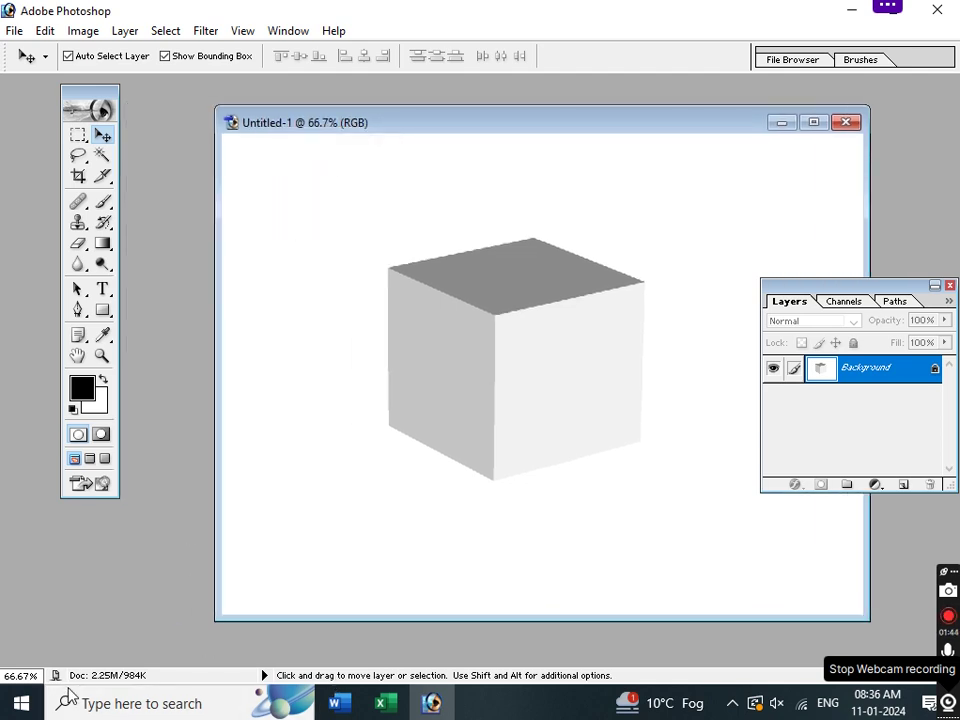
key(super+e)
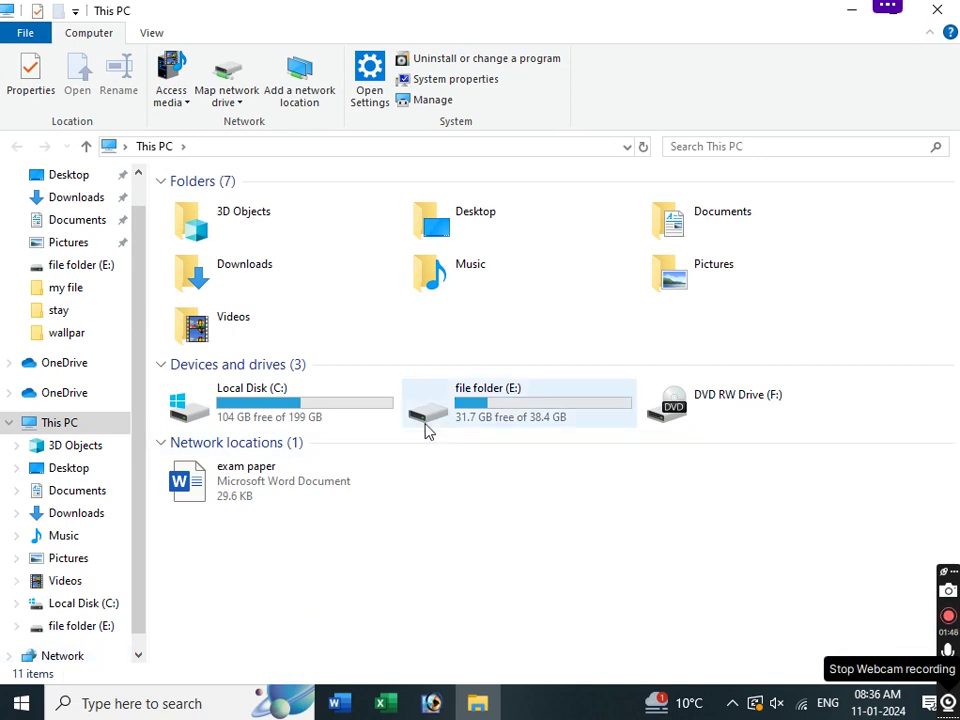
Navigate to the wallpar folder on drive E:
double_click(516, 392)
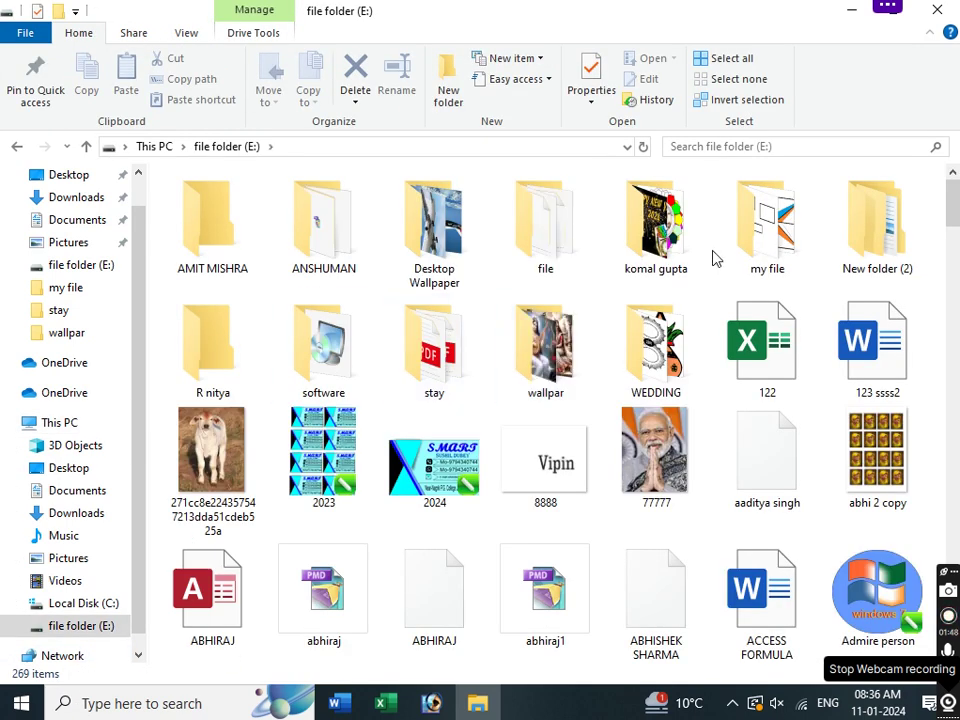
scroll(752, 399, down, 5)
scroll(575, 370, up, 5)
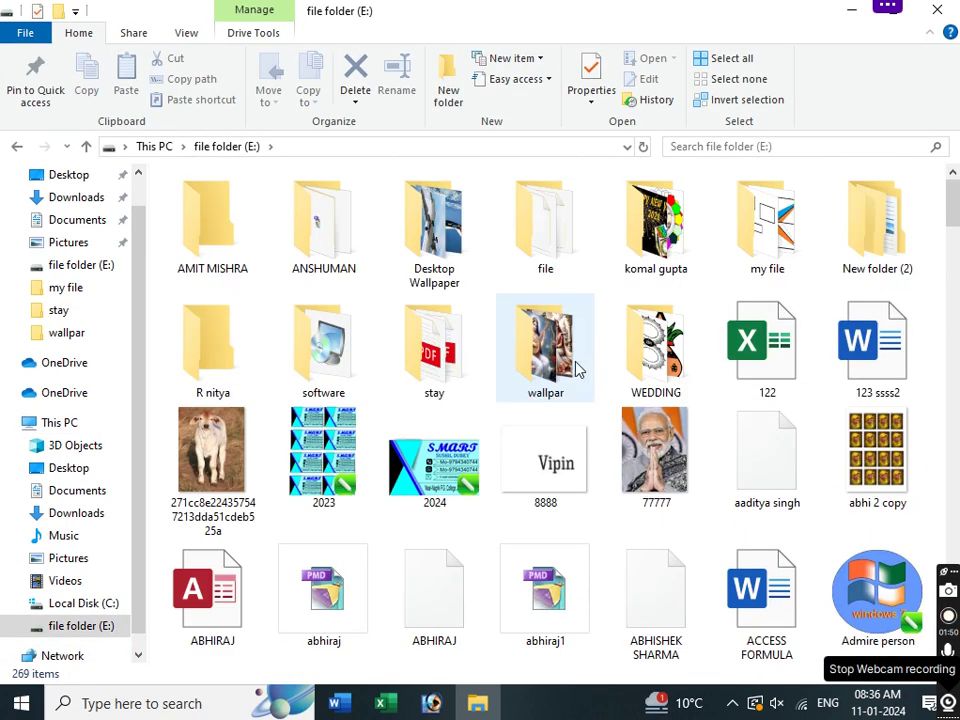
double_click(575, 370)
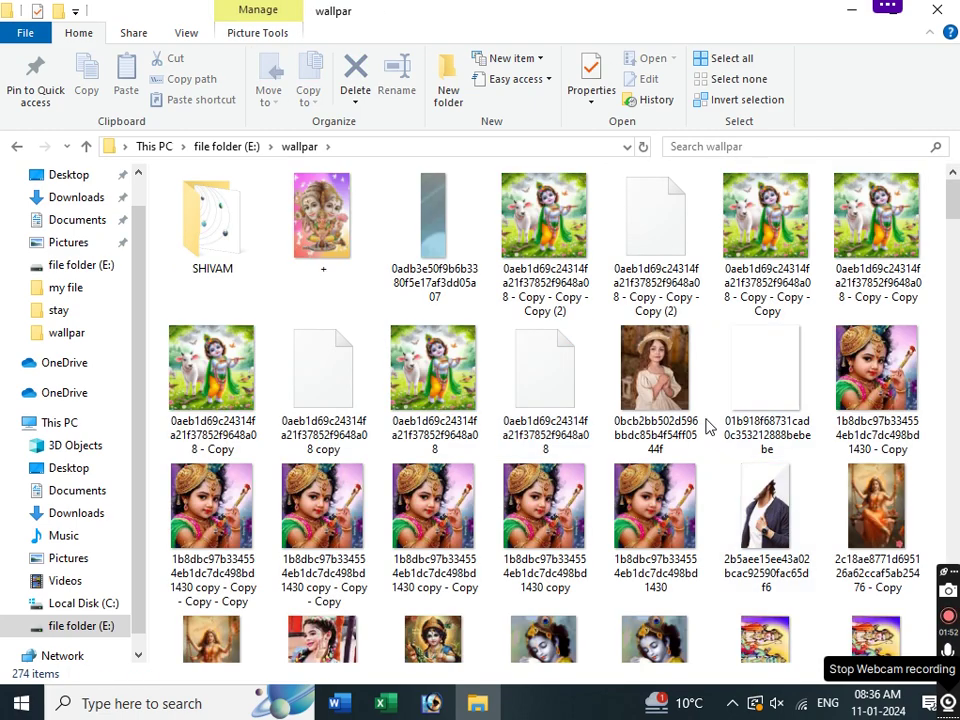
scroll(700, 430, down, 5)
scroll(690, 450, up, 5)
Select the flute-playing child, swing-goddess and calf pictures and drag them into Photoshop
click(643, 512)
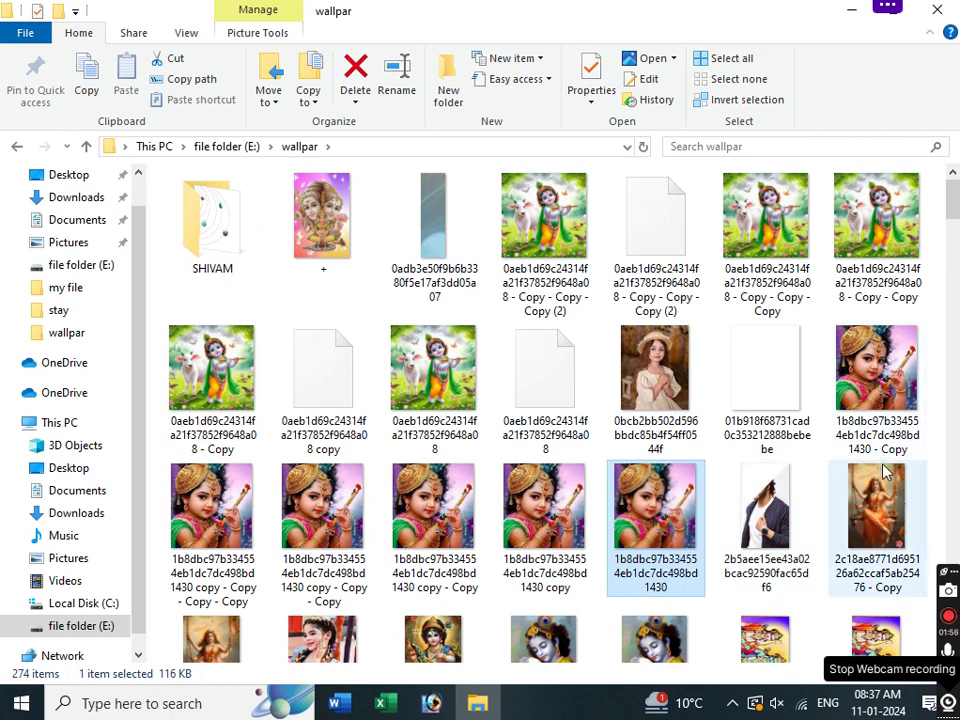
ctrl+click(893, 502)
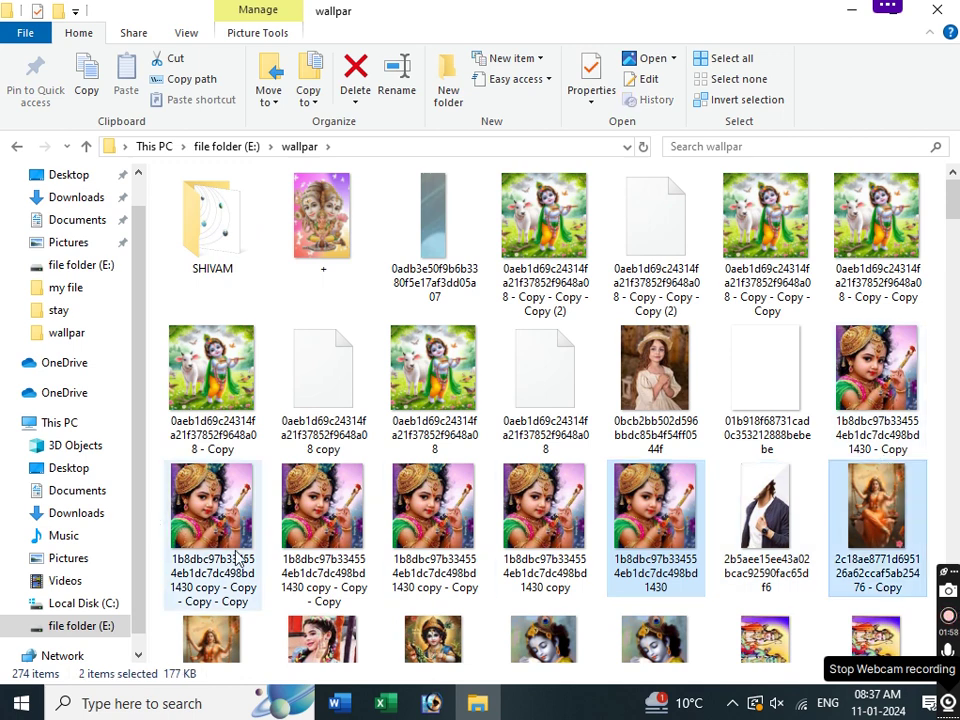
scroll(300, 570, down, 3)
ctrl+click(537, 428)
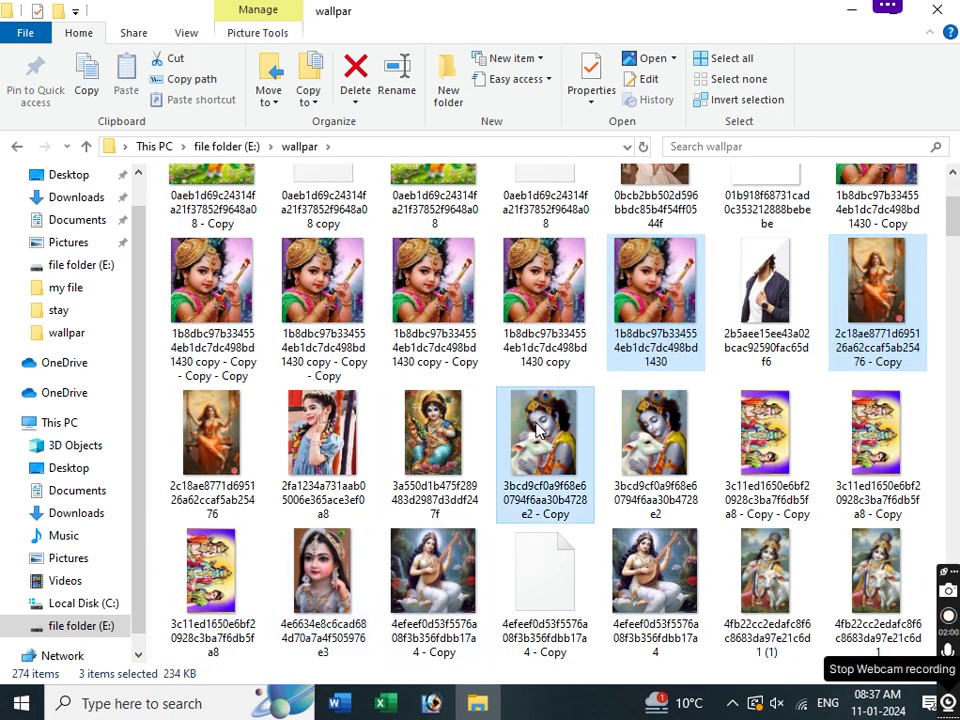
drag(535, 490, 190, 447)
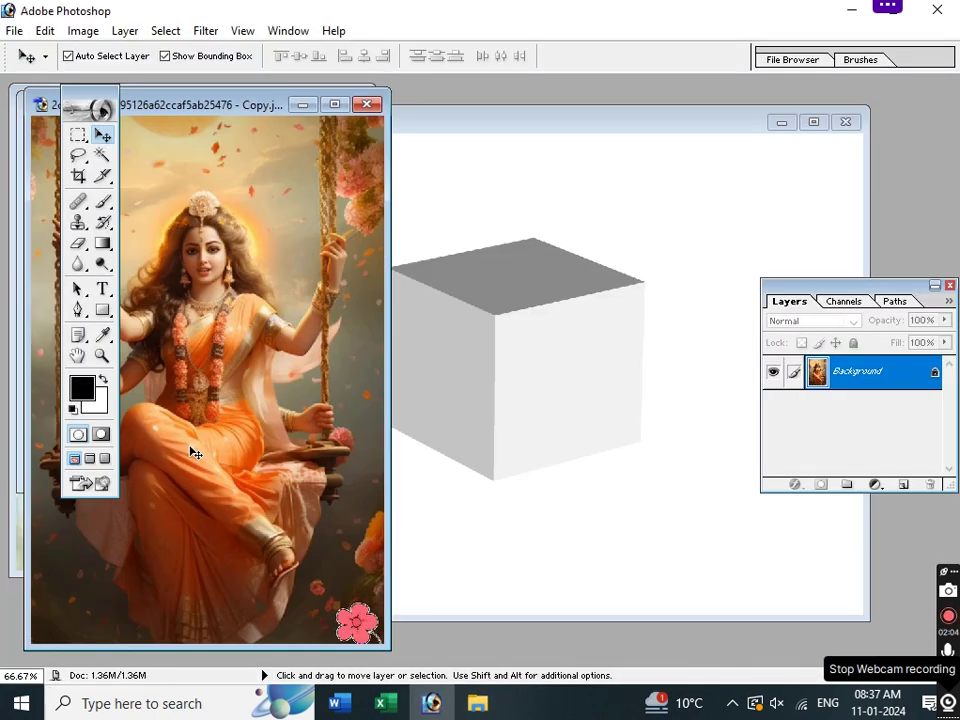
Place the swing-goddess photo into Untitled-1, scale it to about 67%, and position it over the cube
mouse_move(200, 302)
mouse_down()
mouse_move(454, 338)
mouse_move(611, 413)
mouse_up()
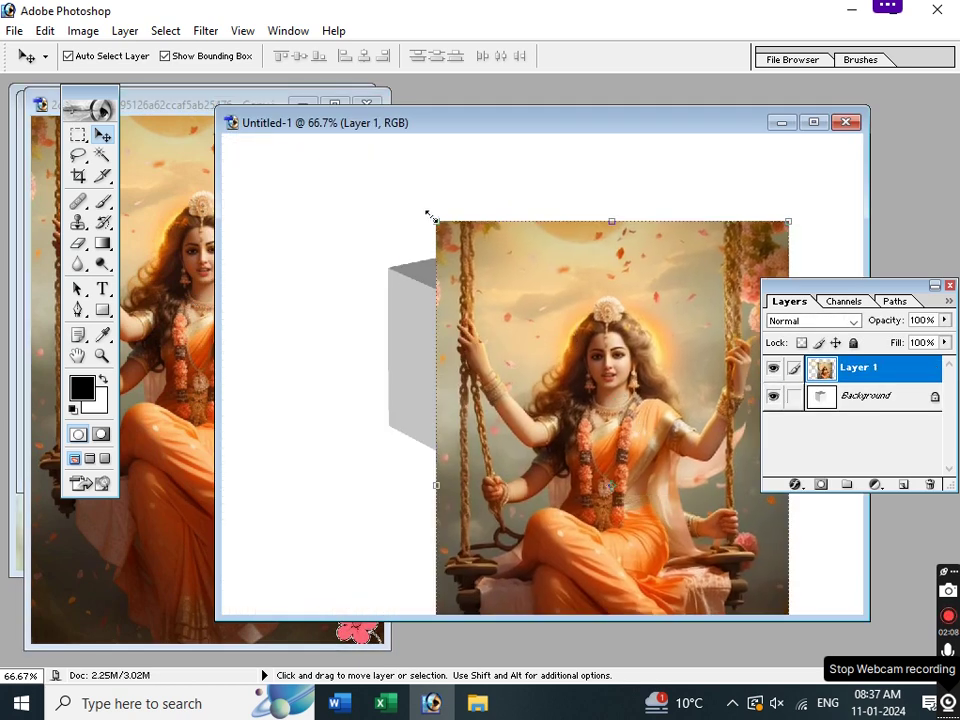
drag(429, 215, 546, 536)
mouse_move(625, 576)
mouse_down()
mouse_move(461, 257)
mouse_move(437, 311)
mouse_move(446, 285)
mouse_move(468, 280)
mouse_move(448, 307)
mouse_up()
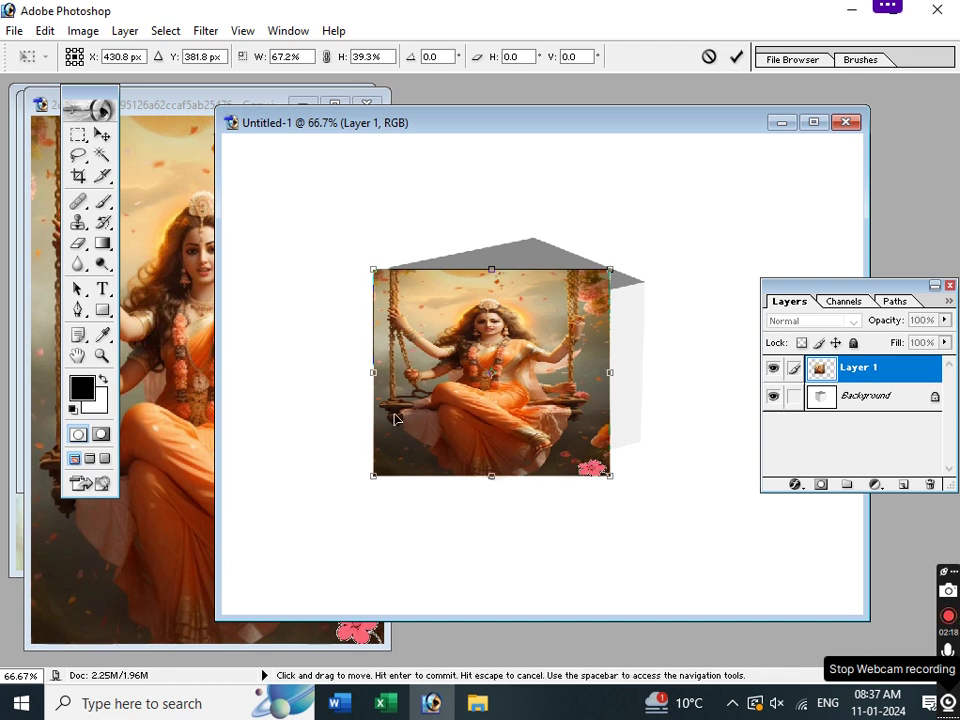
Pin the swing photo's four corners to the cube's left-face corners and commit the distortion
mouse_move(376, 481)
mouse_down()
mouse_move(381, 421)
mouse_move(387, 429)
mouse_up()
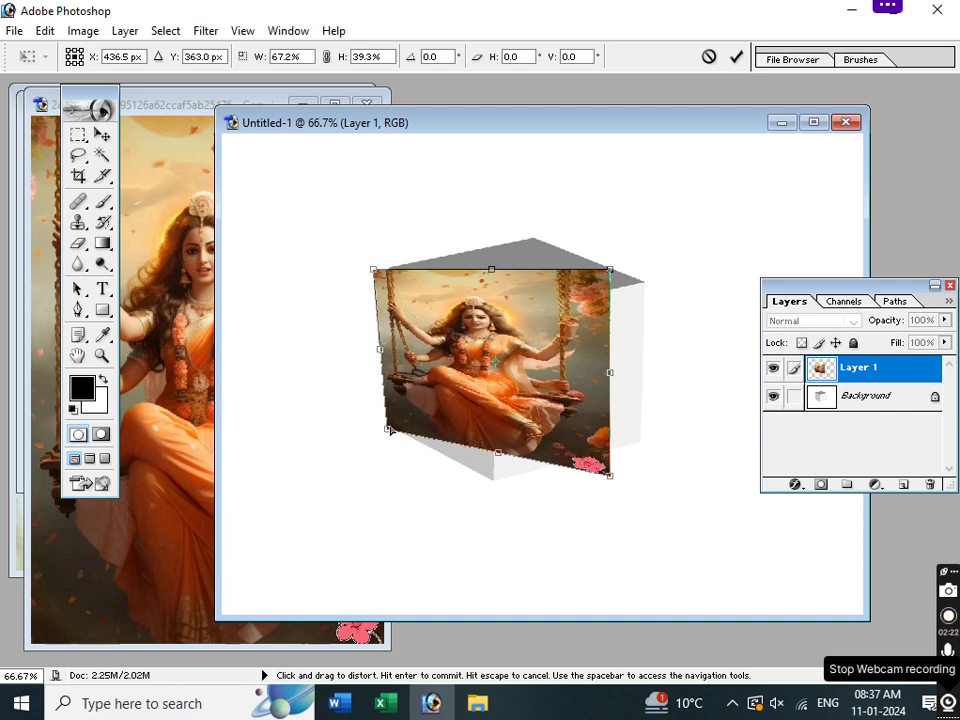
drag(610, 475, 497, 484)
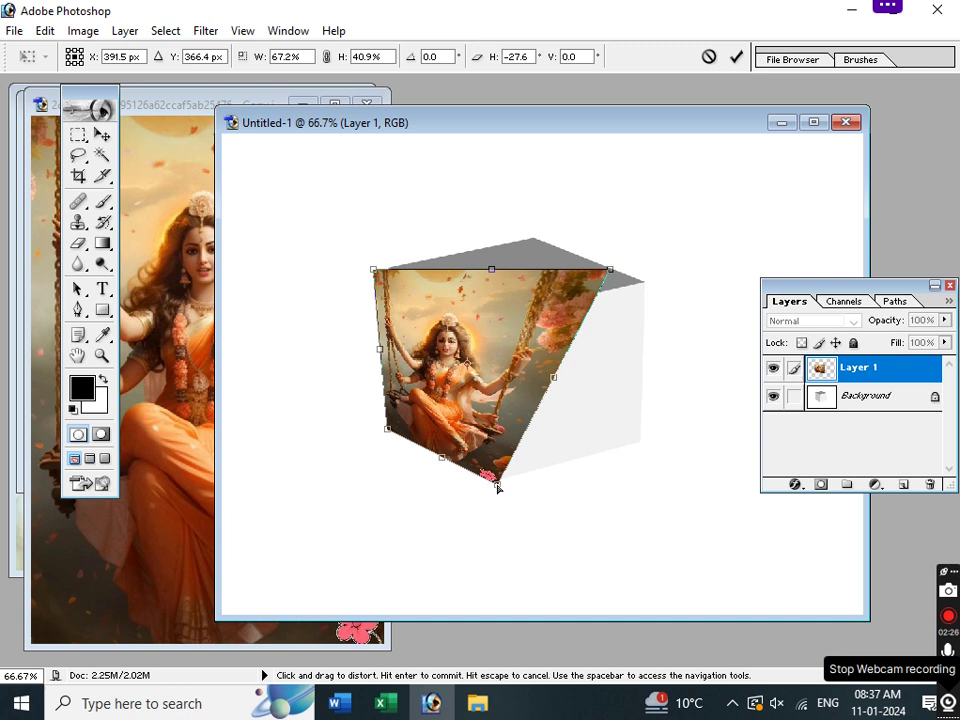
mouse_move(610, 270)
mouse_down()
mouse_move(474, 330)
mouse_move(497, 314)
mouse_up()
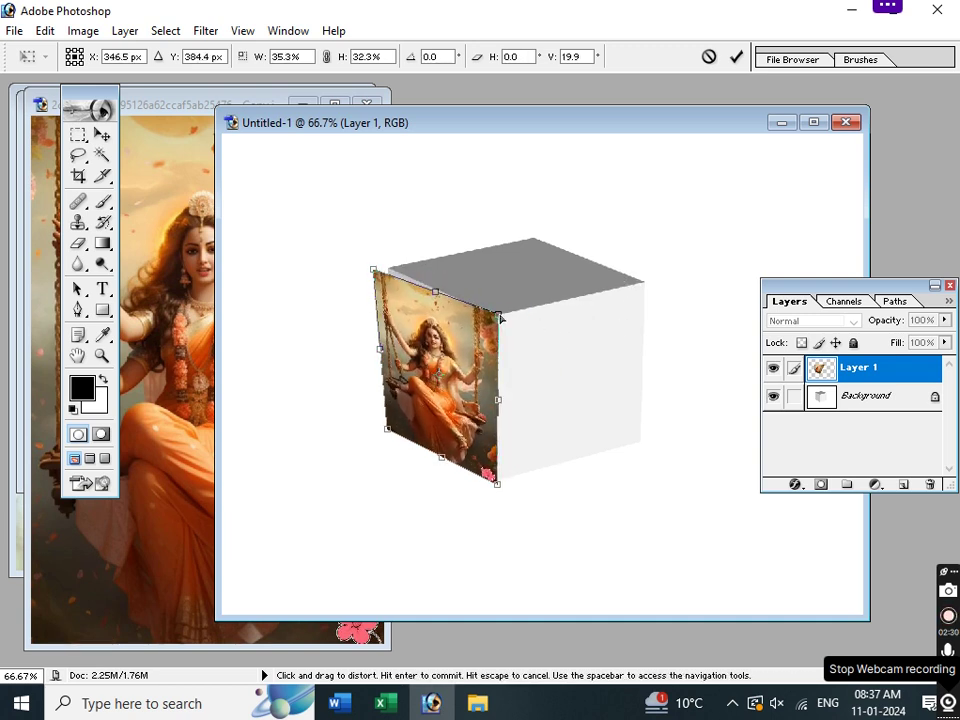
drag(372, 269, 388, 268)
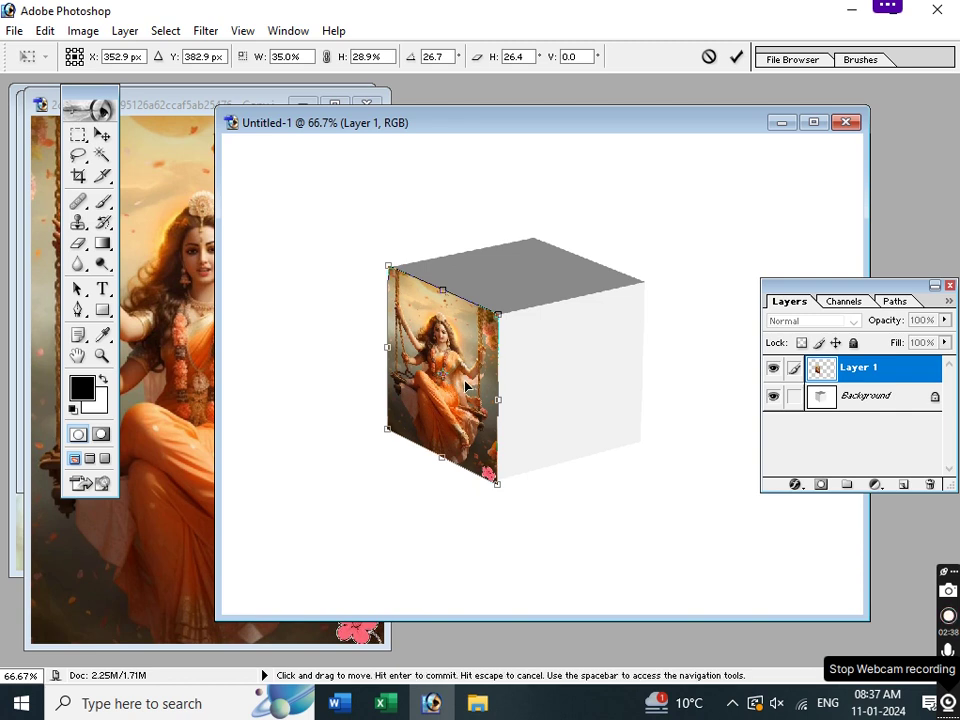
key(Return)
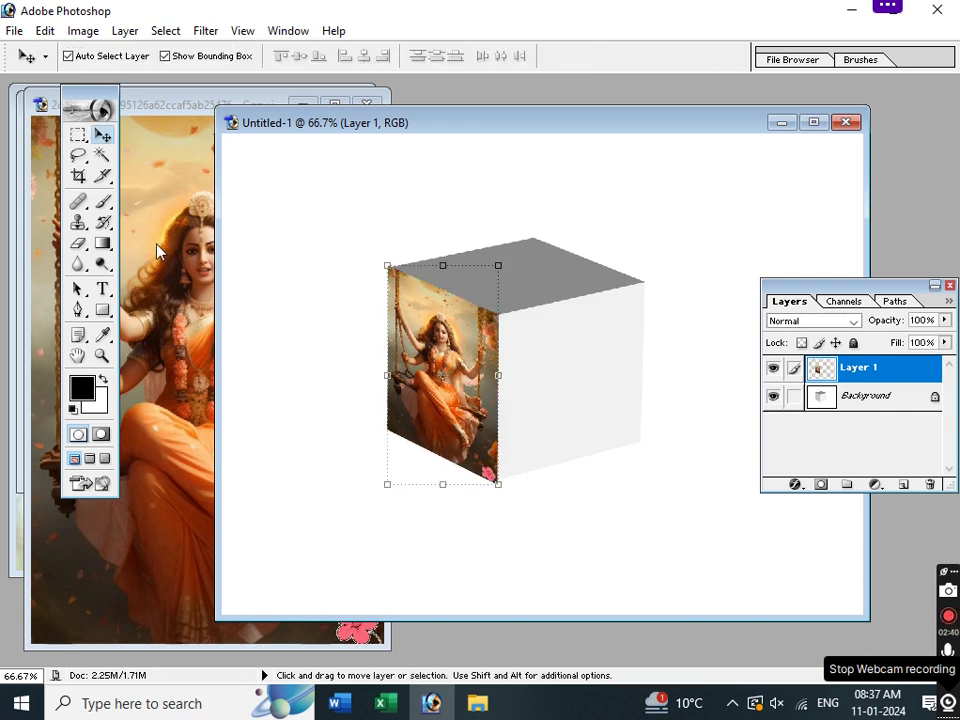
Close the swing source photo and copy the child-Krishna photo into Untitled-1, scaled to about 58% over the cube
click(157, 250)
click(358, 108)
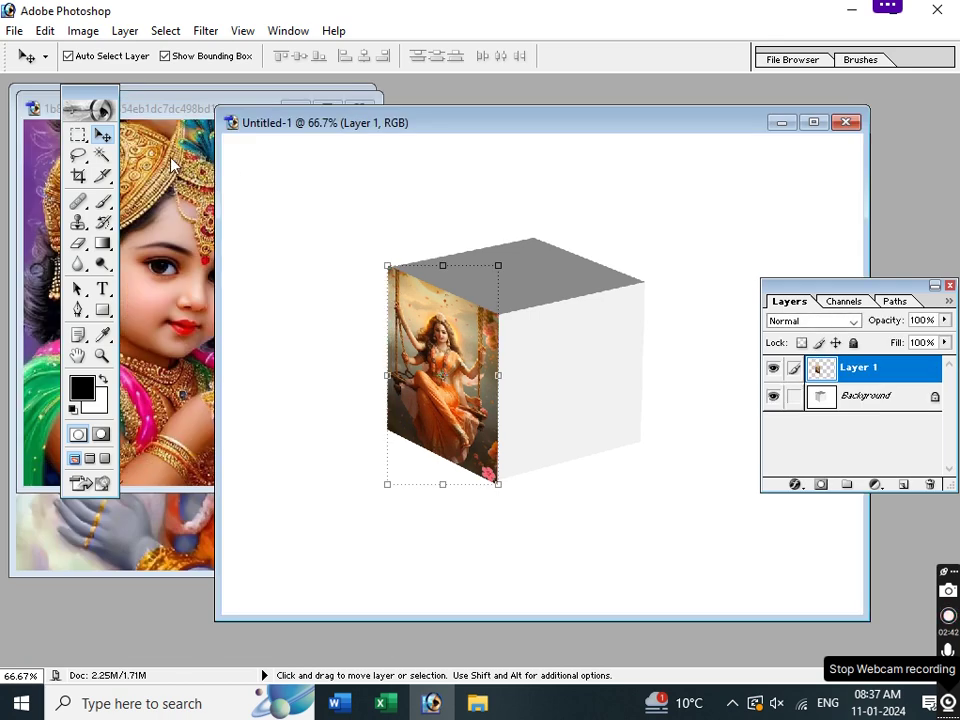
click(208, 252)
mouse_move(200, 252)
mouse_down()
mouse_move(550, 306)
mouse_move(556, 376)
mouse_up()
mouse_move(765, 577)
mouse_down()
mouse_move(525, 413)
mouse_move(618, 400)
mouse_up()
mouse_move(541, 327)
mouse_down()
mouse_move(520, 268)
mouse_move(499, 252)
mouse_move(569, 350)
mouse_move(565, 342)
mouse_move(582, 343)
mouse_up()
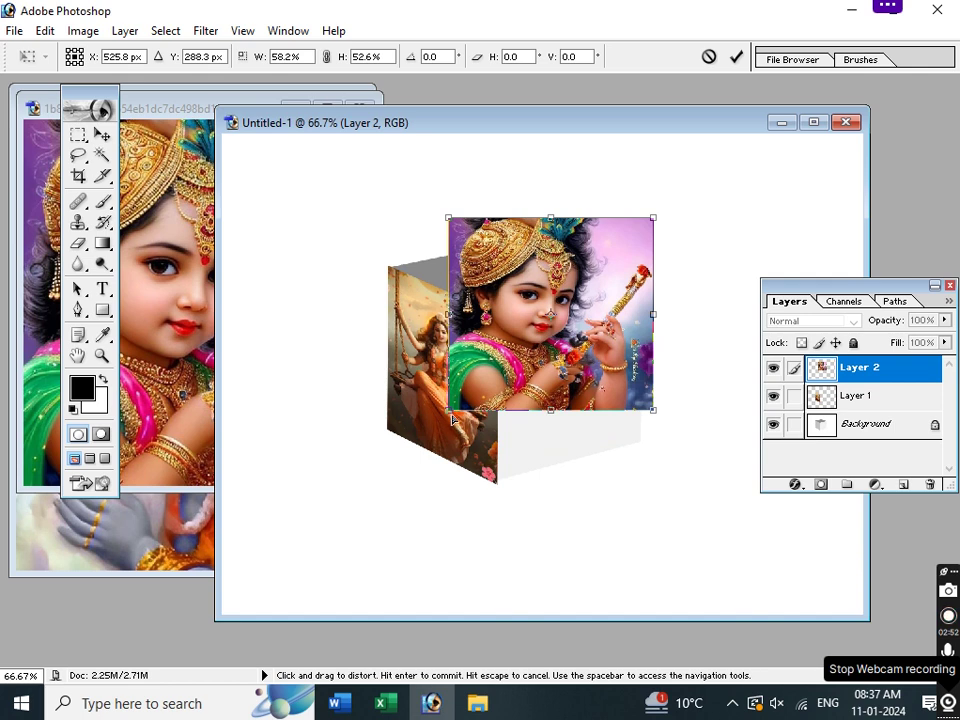
Attempt a top-face distortion of the Krishna photo and dismiss the could-not-transform error
mouse_move(449, 411)
mouse_down()
mouse_move(390, 298)
mouse_move(387, 266)
mouse_up()
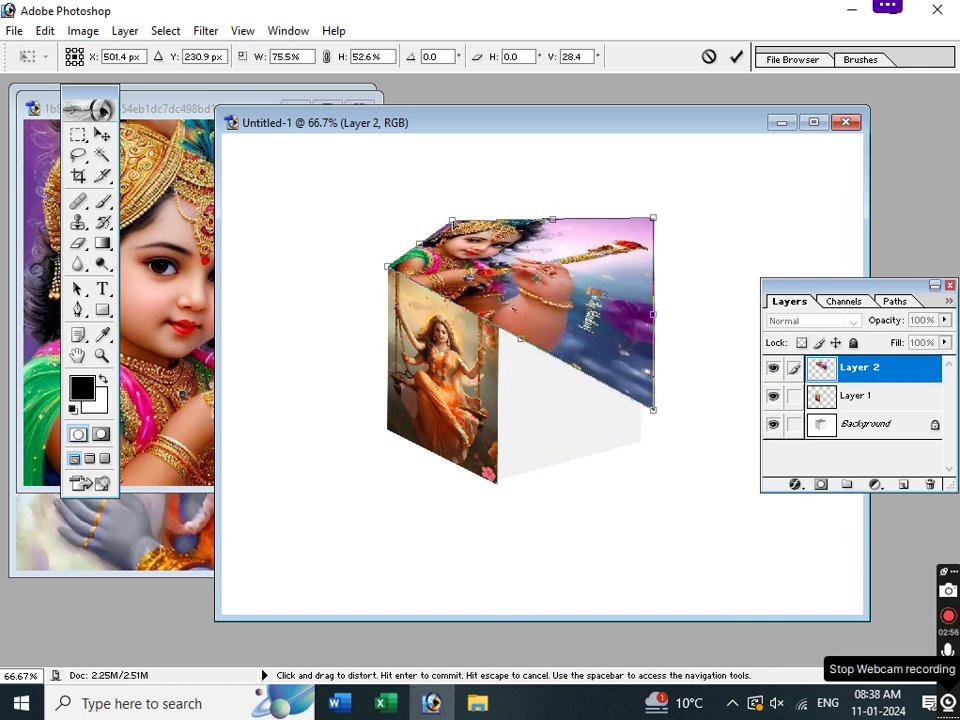
drag(448, 216, 389, 265)
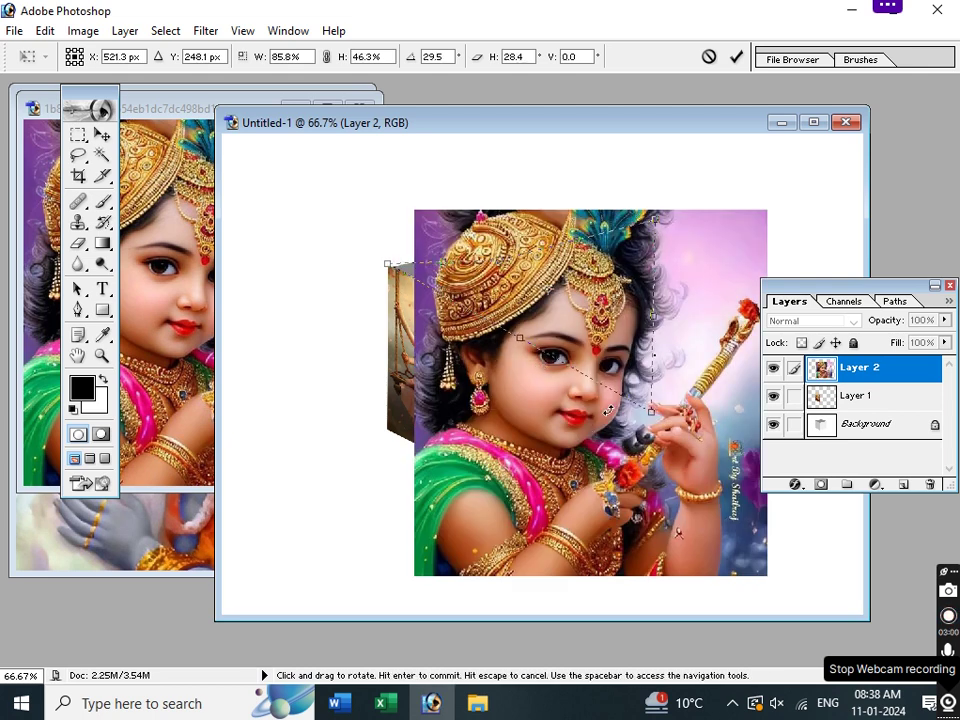
key(Return)
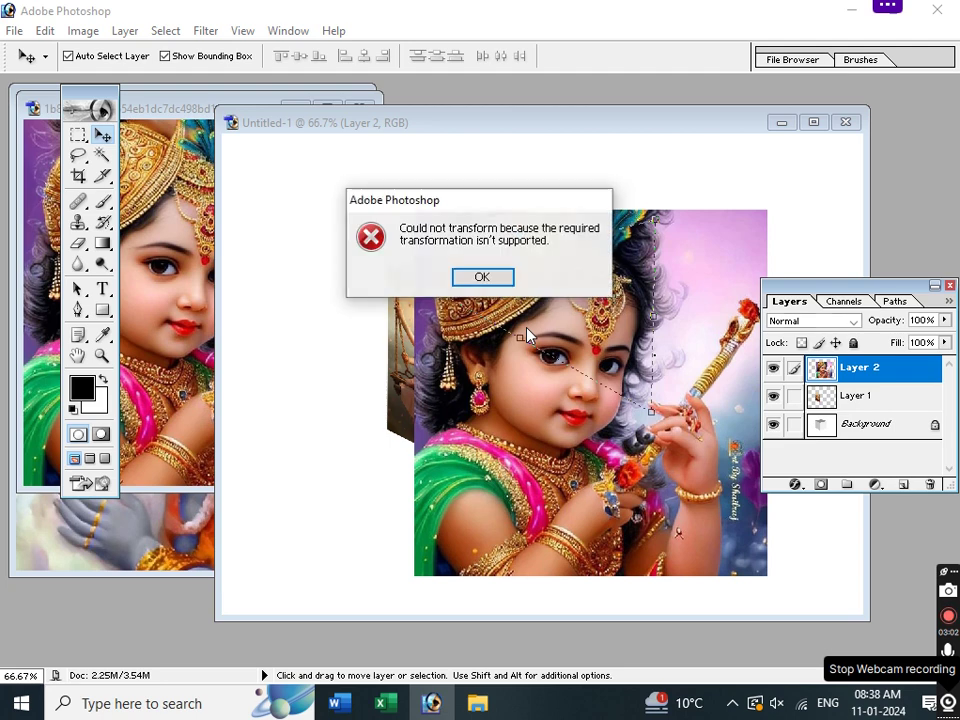
click(480, 277)
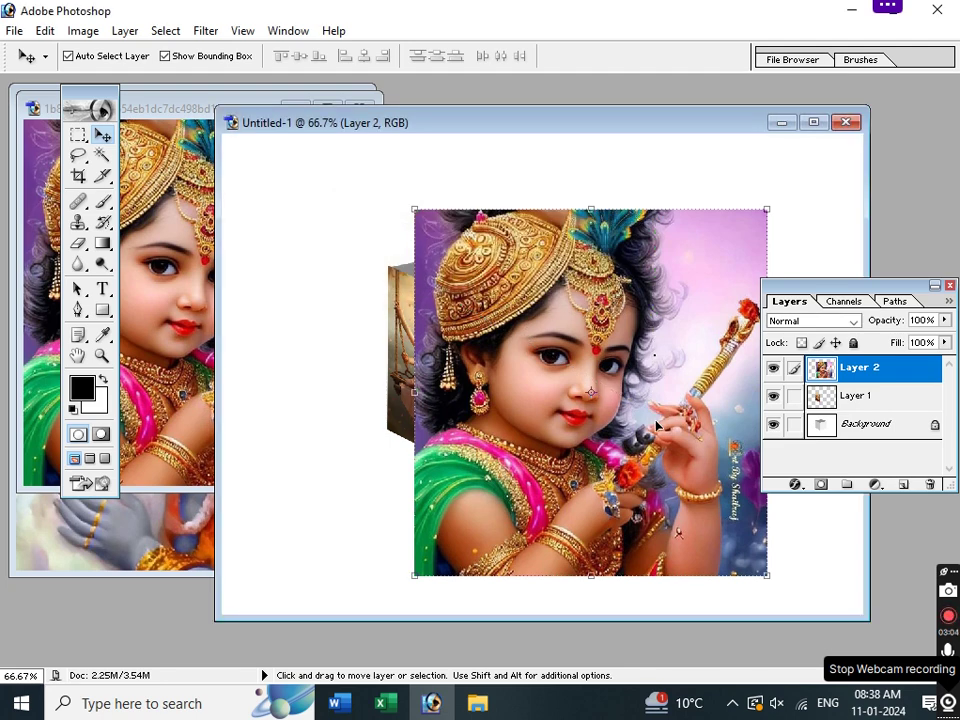
Reshape the Krishna photo onto the cube's four top-face corners and apply the distortion
mouse_move(769, 576)
mouse_down()
mouse_move(499, 368)
mouse_move(578, 334)
mouse_up()
drag(418, 340, 393, 272)
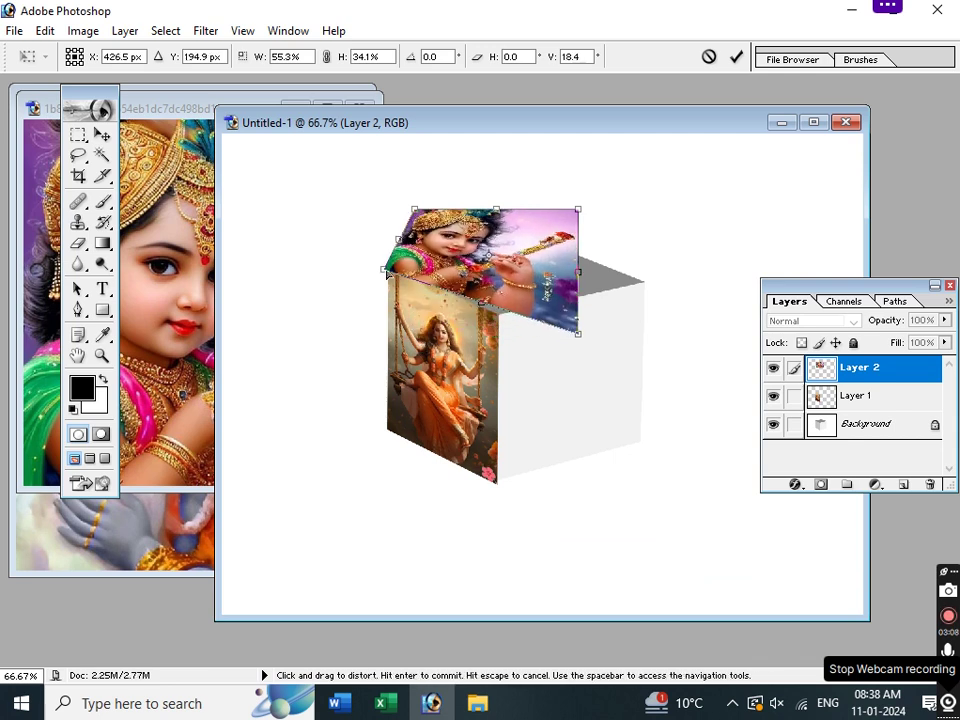
drag(586, 339, 502, 316)
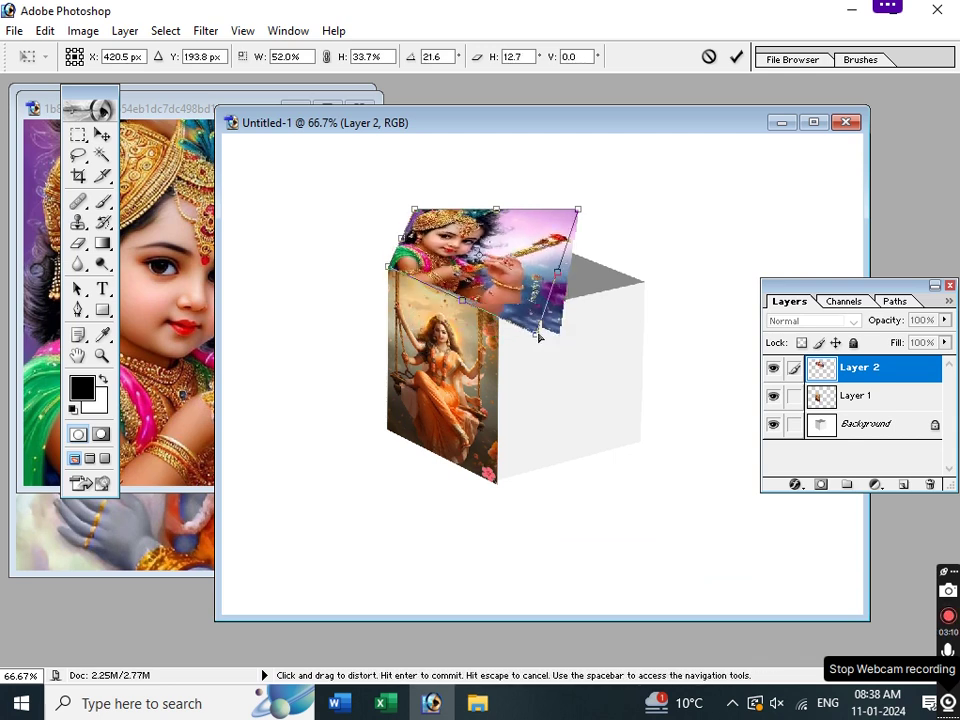
drag(578, 209, 647, 282)
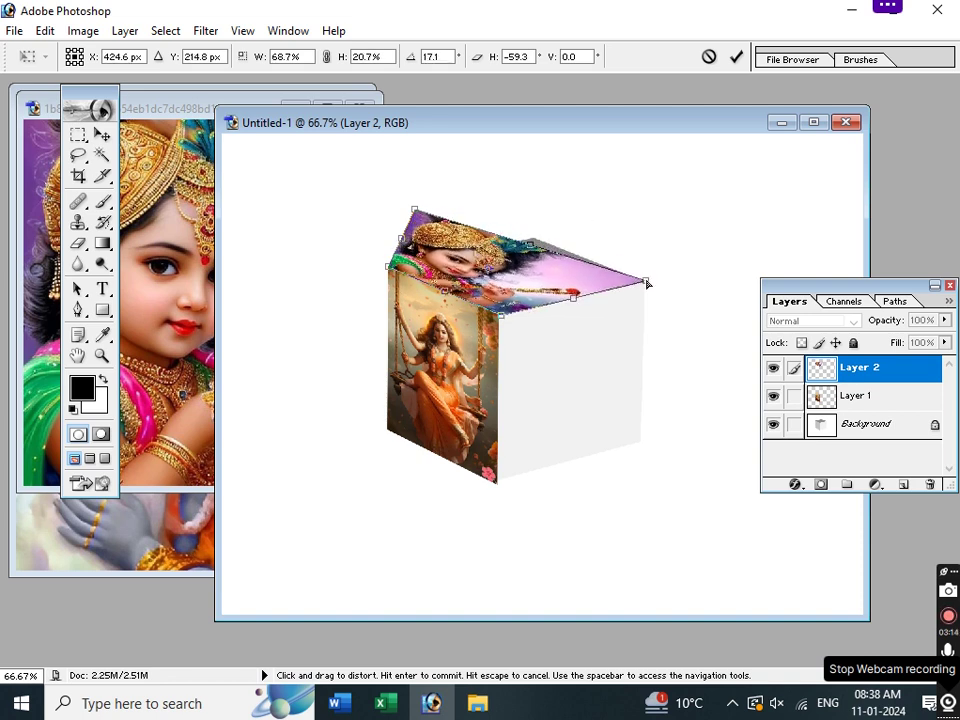
drag(416, 211, 540, 255)
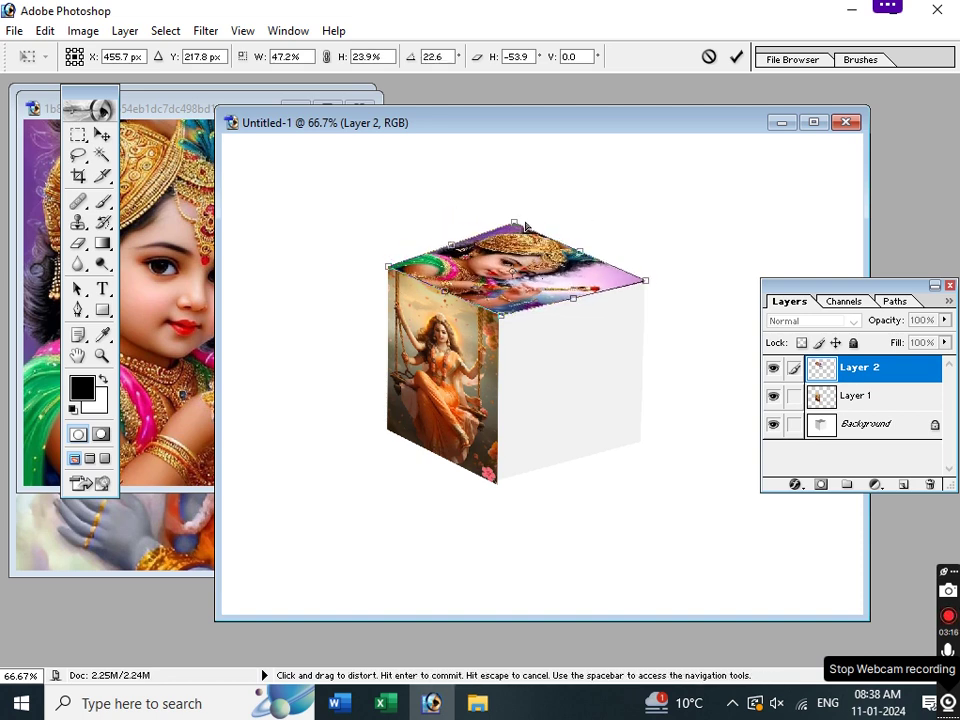
drag(541, 254, 542, 250)
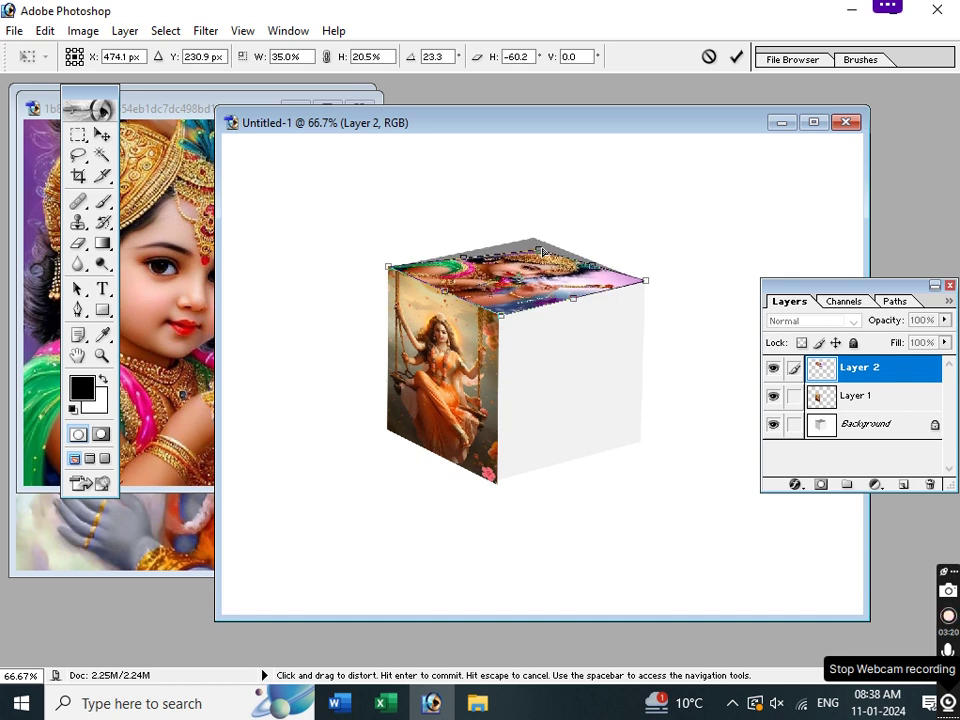
drag(541, 250, 539, 250)
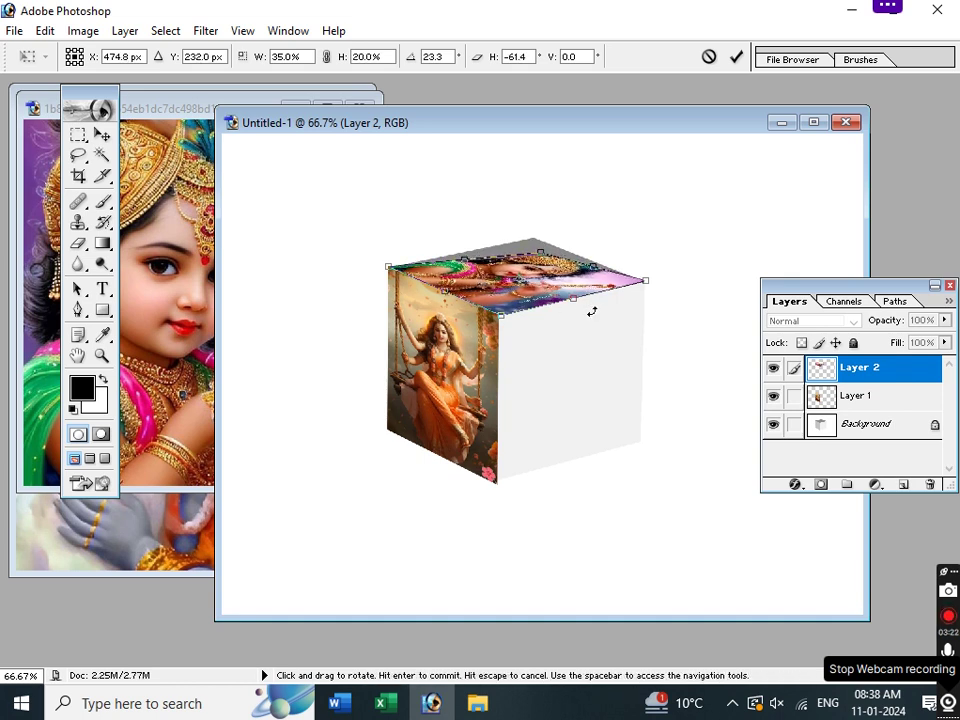
key(Return)
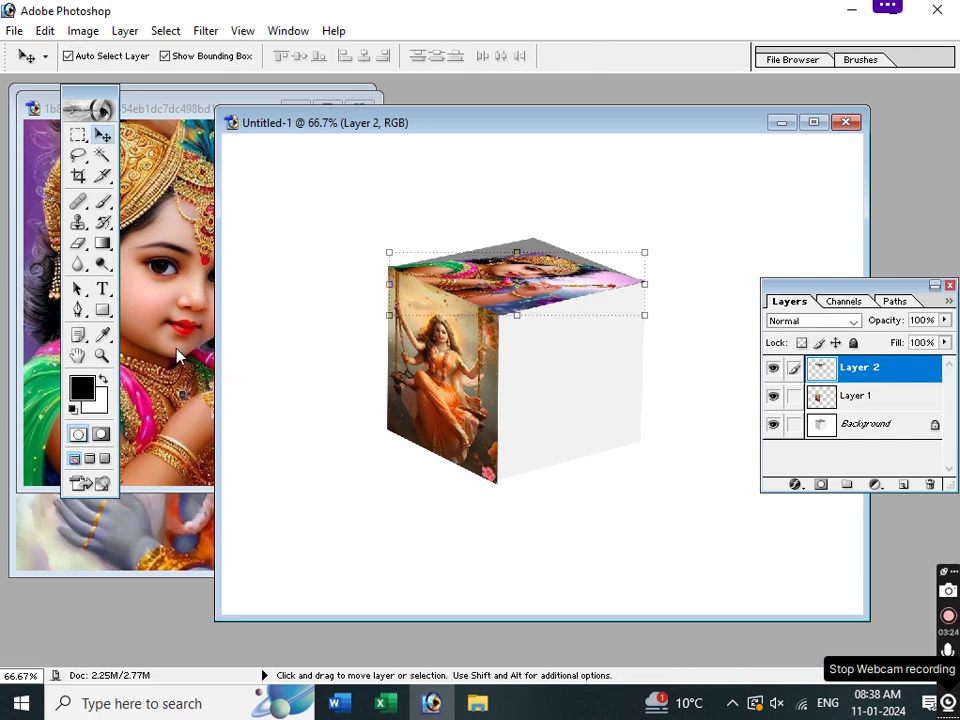
Close the Krishna-with-calf and child-Krishna source photo windows
click(178, 355)
click(137, 538)
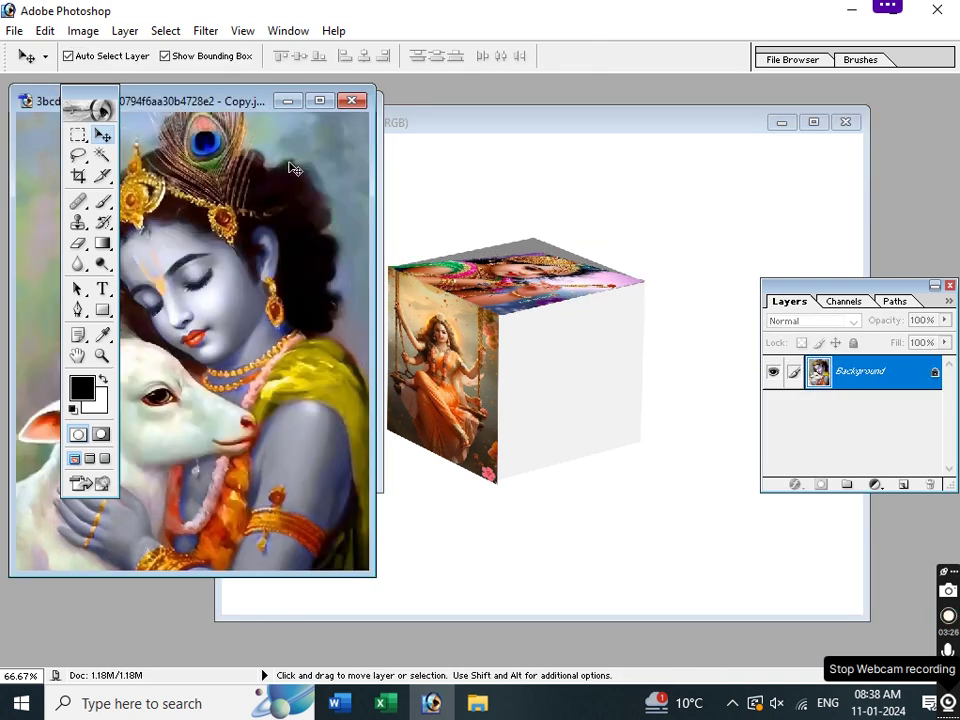
click(350, 100)
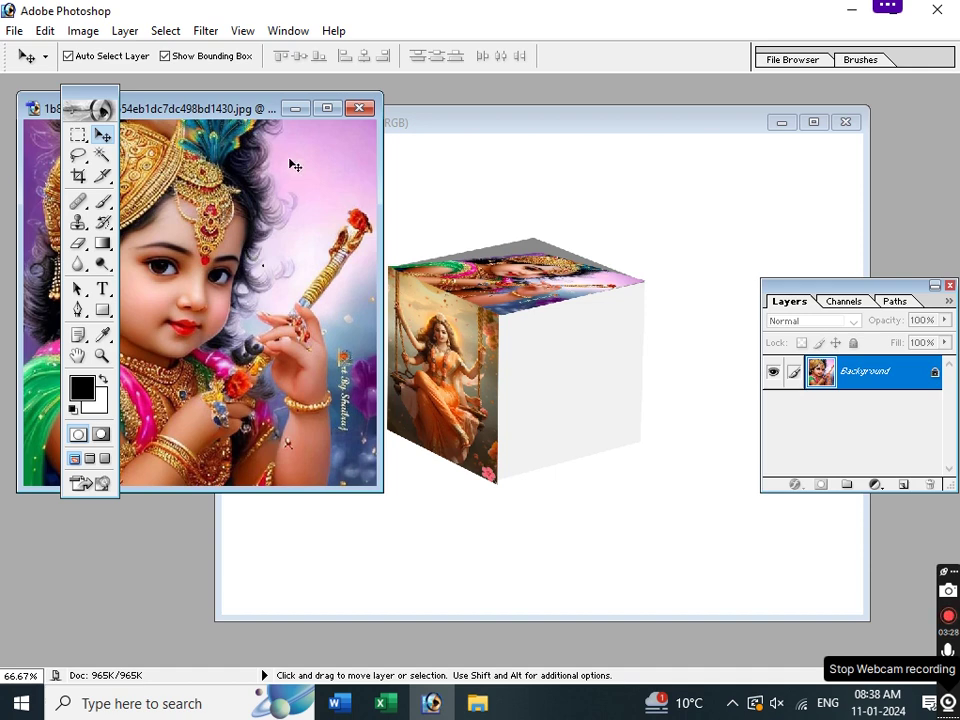
click(352, 109)
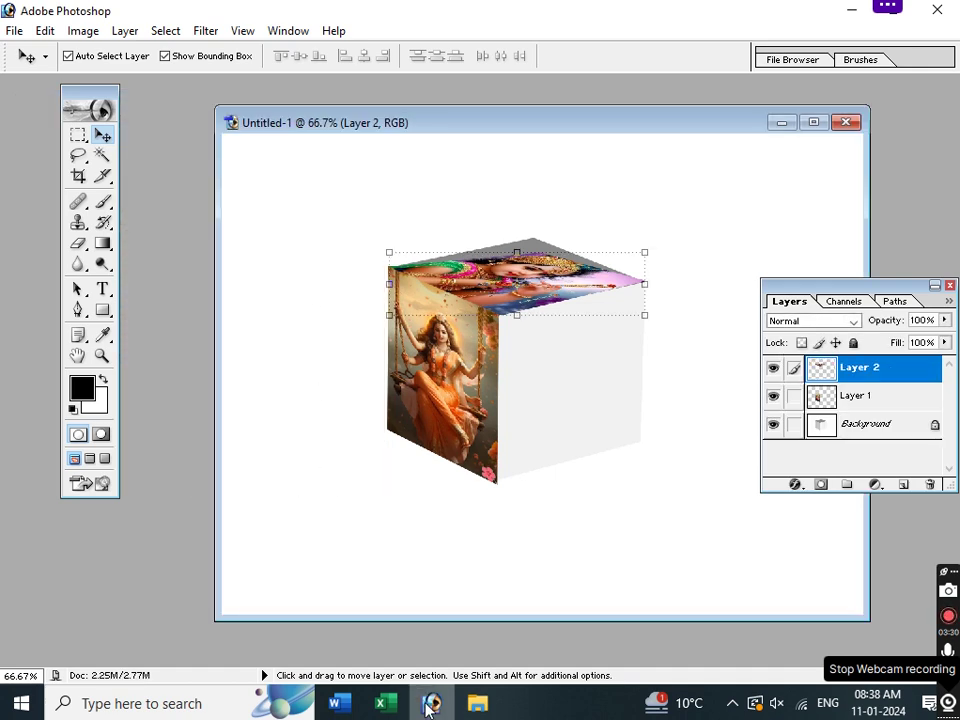
Drag the crowned goddess portrait from wallpar into Photoshop and onto Untitled-1 as Layer 3
click(477, 703)
scroll(605, 425, down, 5)
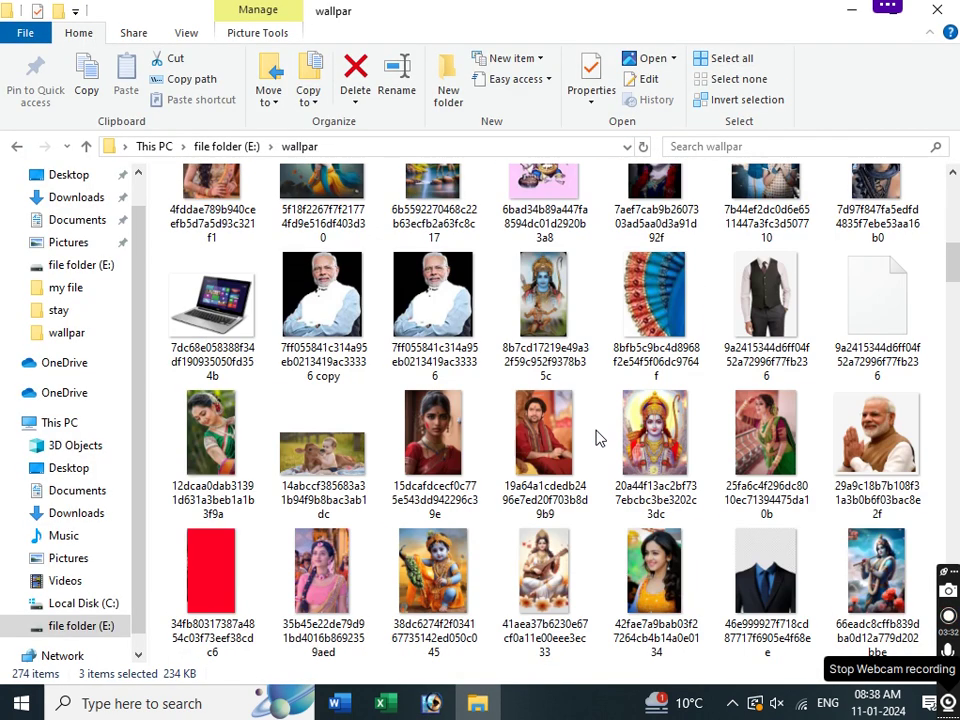
scroll(600, 445, up, 1)
mouse_move(615, 365)
mouse_down()
mouse_move(578, 668)
mouse_move(312, 407)
mouse_up()
mouse_move(165, 300)
mouse_down()
mouse_move(600, 385)
mouse_move(553, 454)
mouse_up()
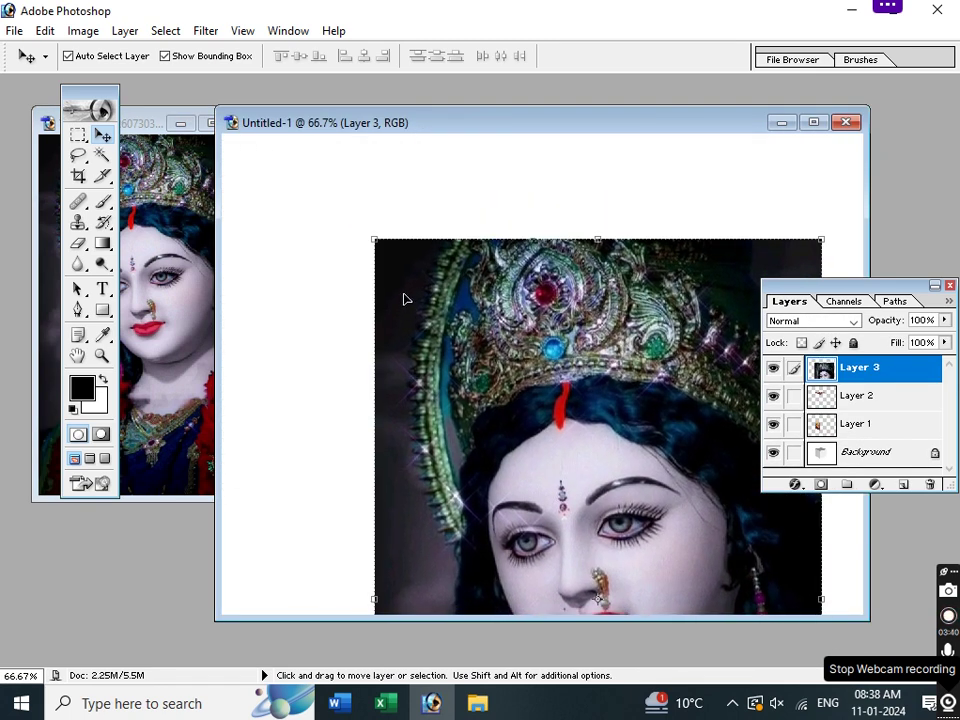
Shrink the crowned goddess portrait and move it onto the cube's right face
click(377, 237)
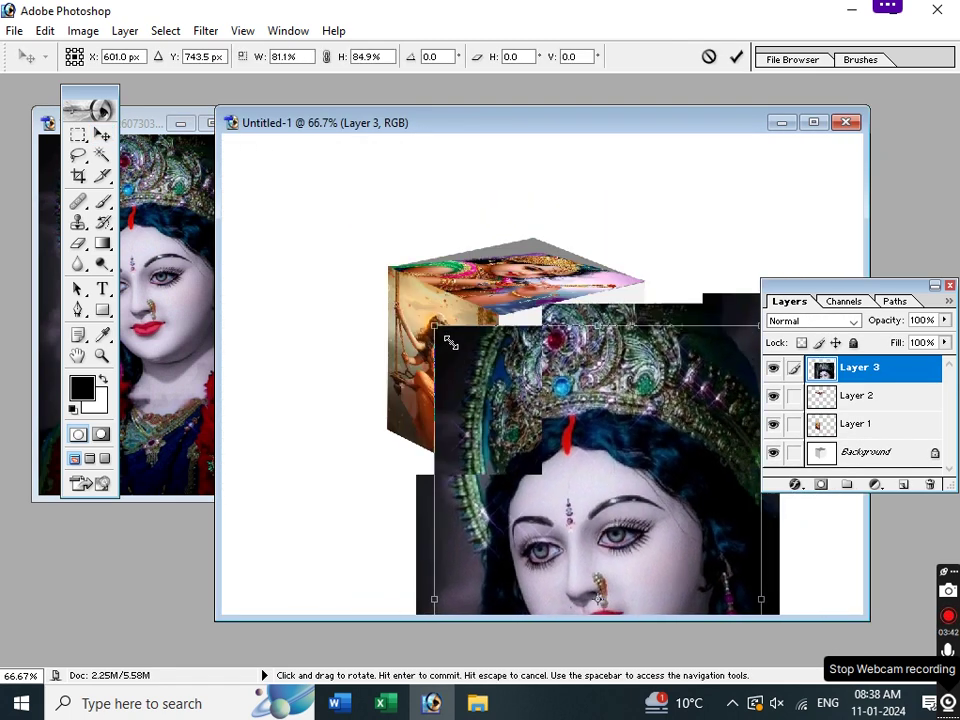
drag(377, 237, 533, 441)
mouse_move(610, 531)
mouse_down()
mouse_move(580, 380)
mouse_move(589, 386)
mouse_up()
drag(575, 295, 575, 479)
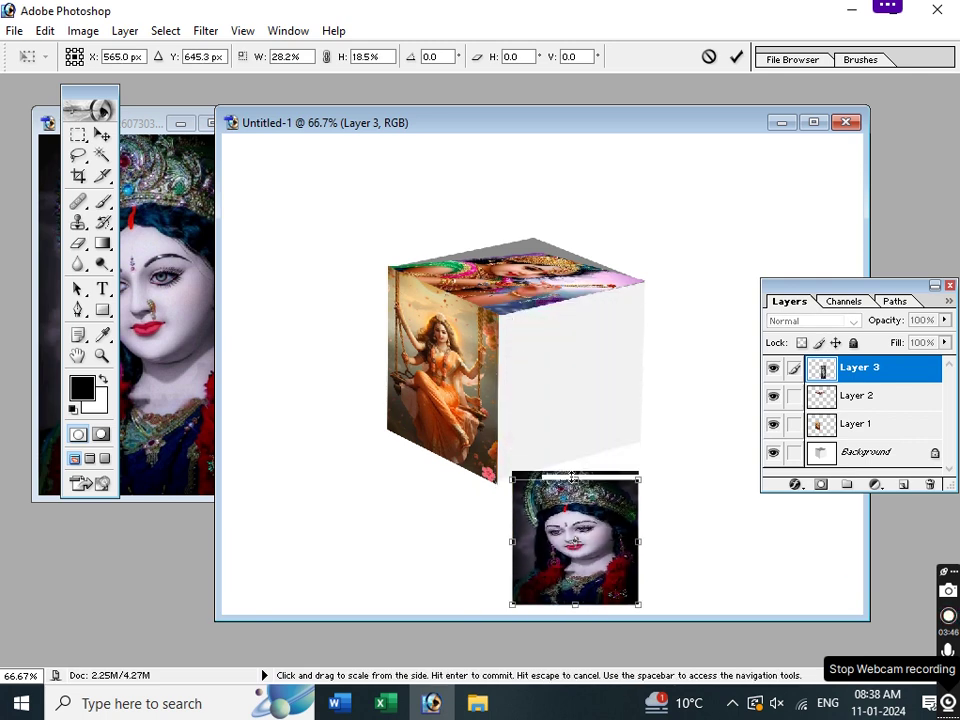
mouse_move(591, 543)
mouse_down()
mouse_move(583, 381)
mouse_move(575, 381)
mouse_up()
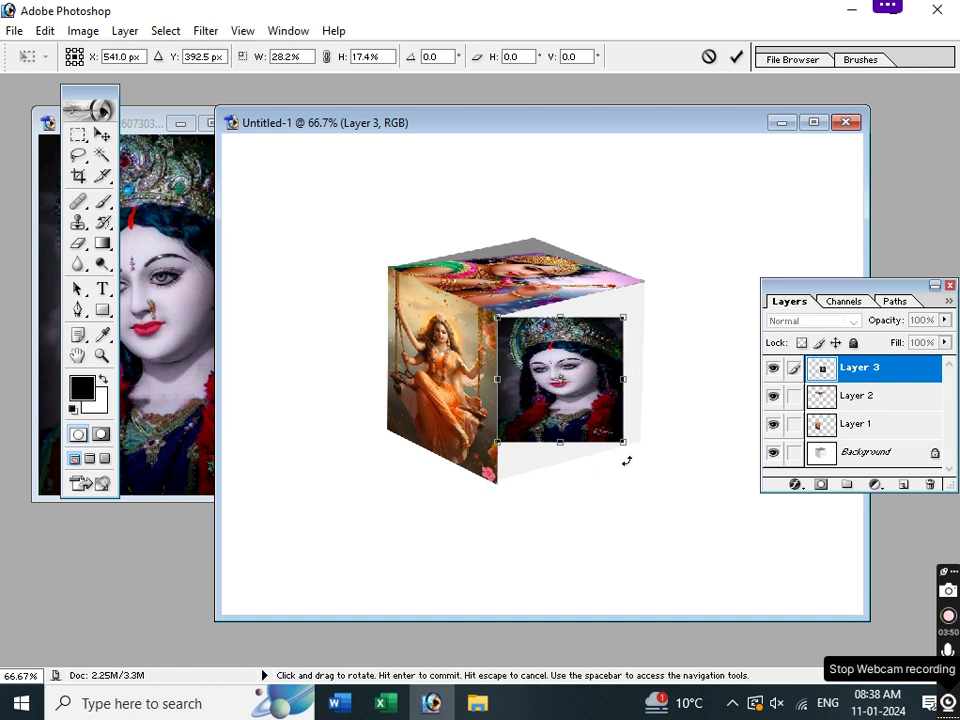
Pull the portrait's corners to the right face's edges and commit the perspective distortion
drag(624, 321, 643, 282)
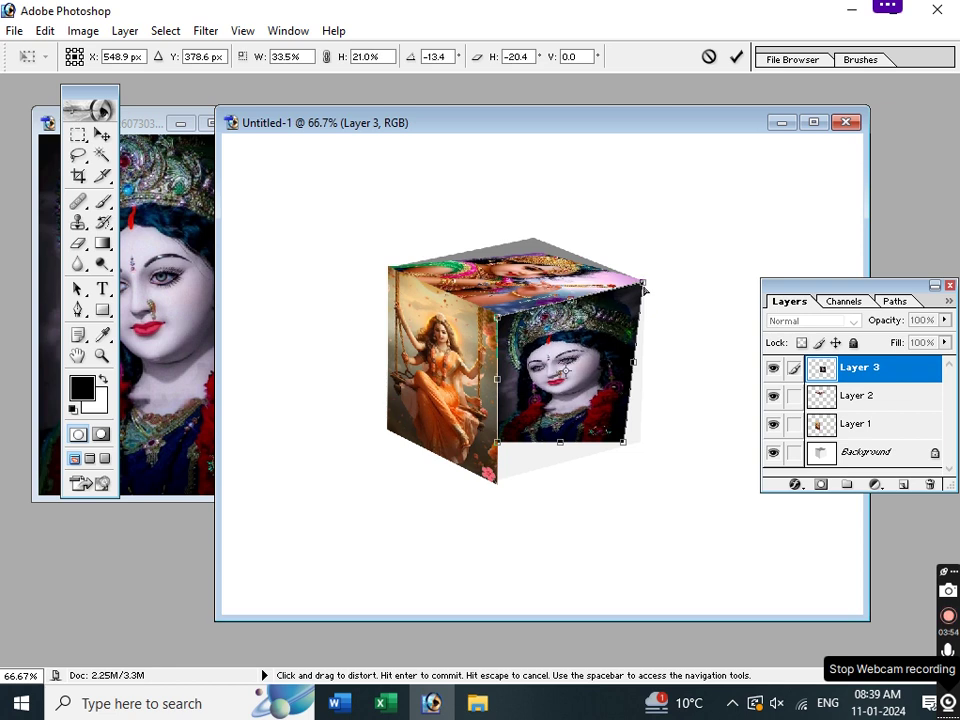
drag(623, 445, 667, 438)
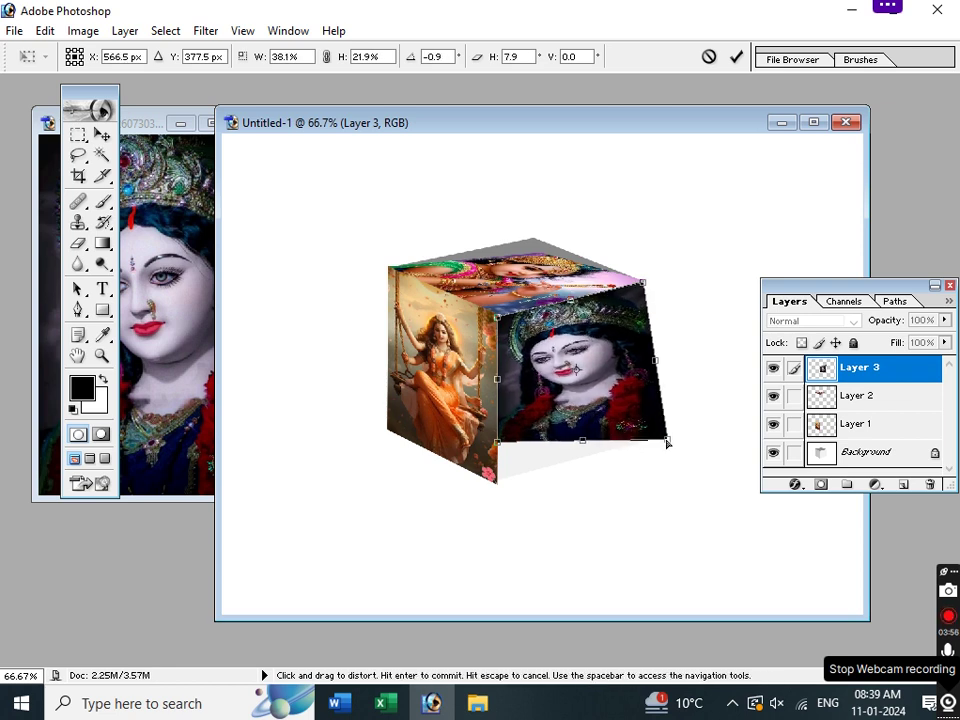
drag(498, 443, 497, 487)
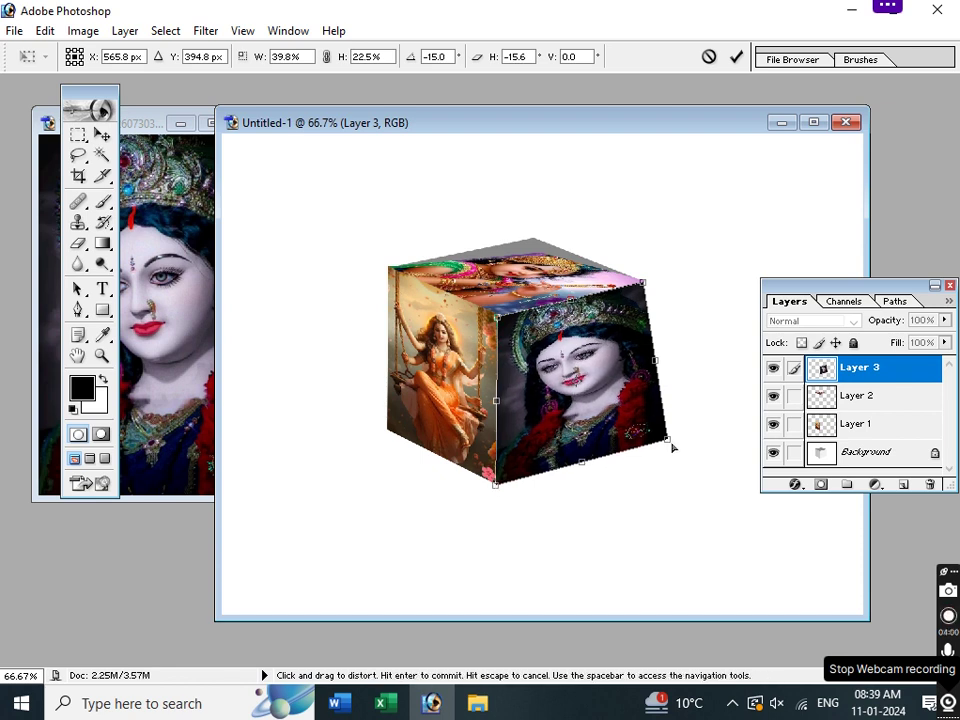
mouse_move(665, 440)
mouse_down()
mouse_move(640, 427)
mouse_move(642, 452)
mouse_up()
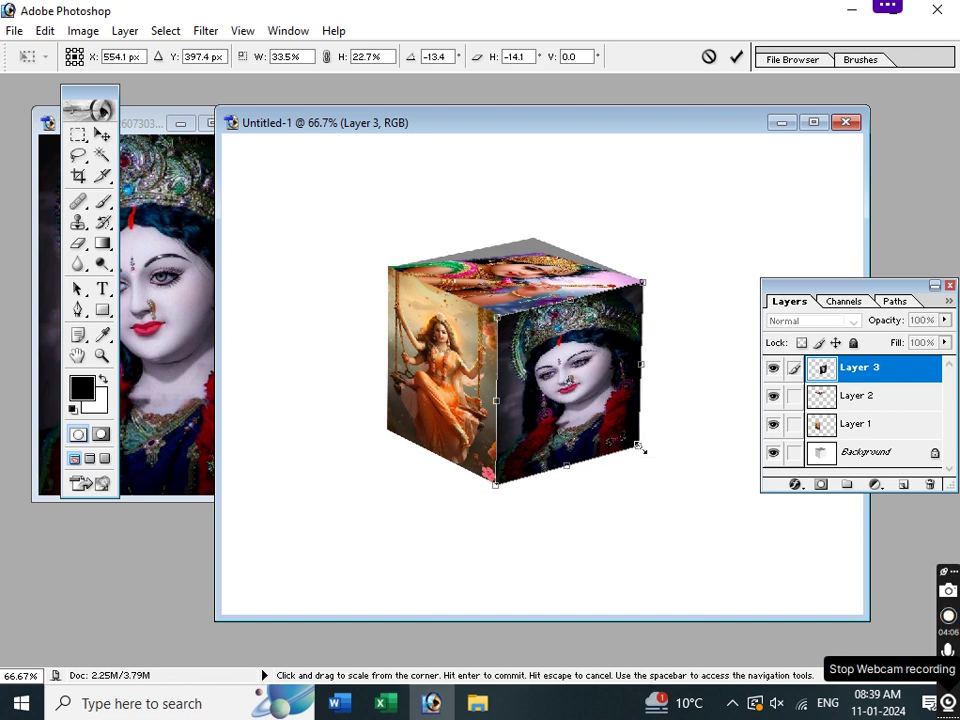
key(Return)
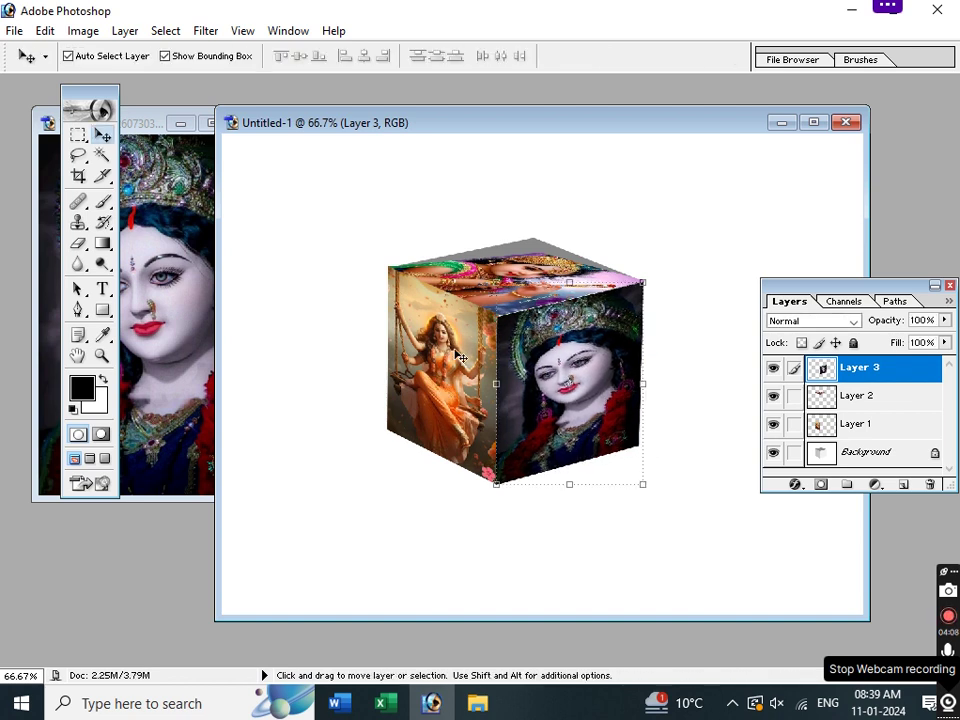
Select the left-face Layer 1, cancel Edit > Stroke, and bring up the Layer menu
click(440, 332)
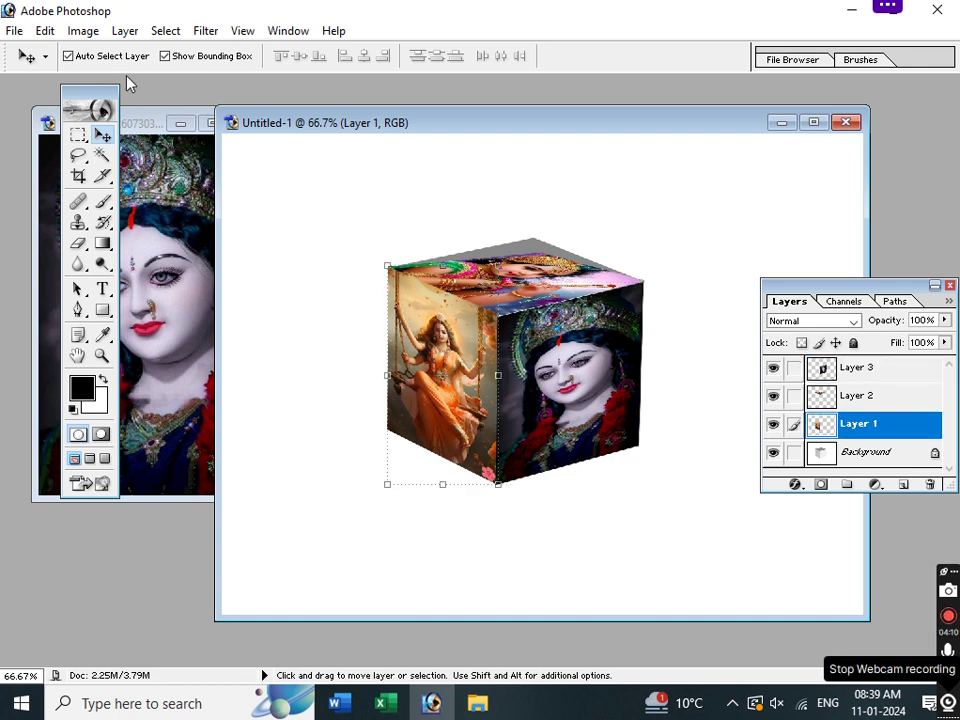
click(80, 31)
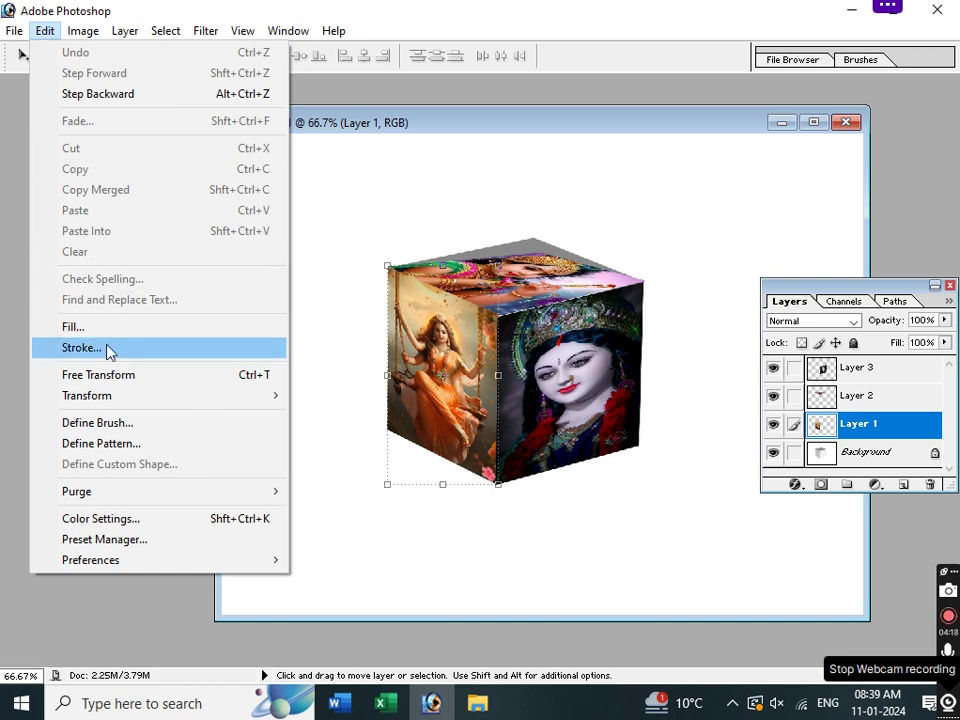
click(108, 347)
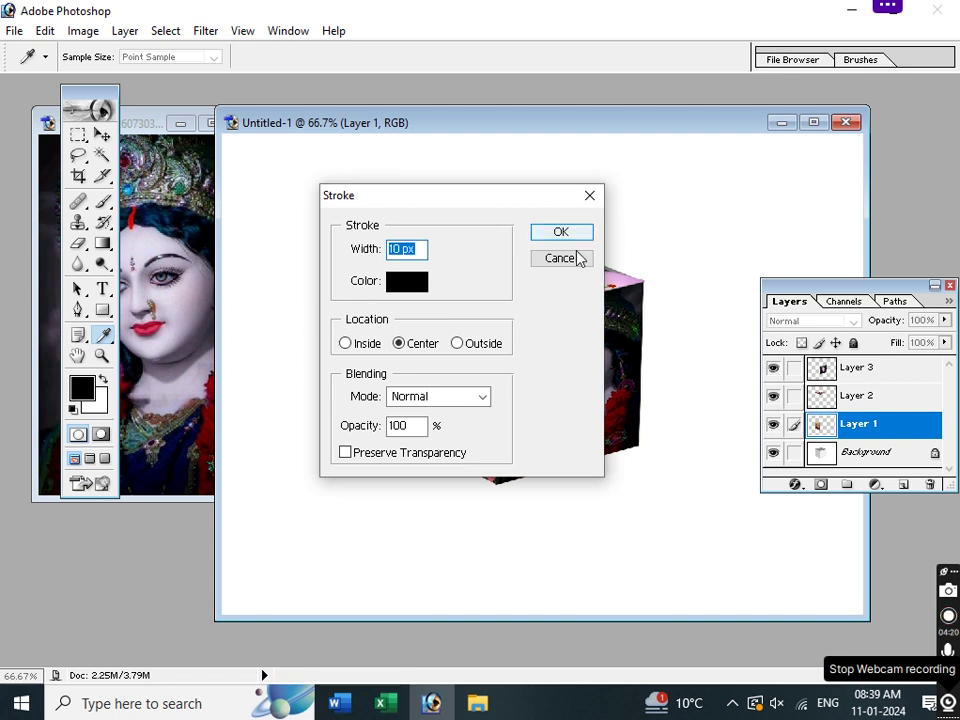
click(561, 258)
key(v)
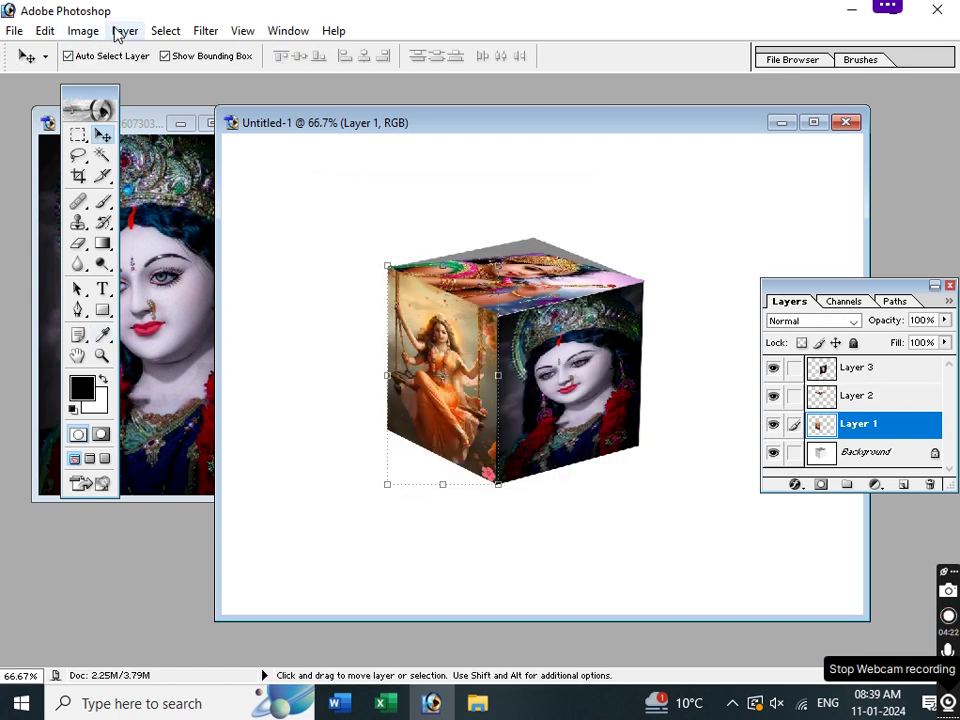
click(124, 30)
mouse_move(165, 142)
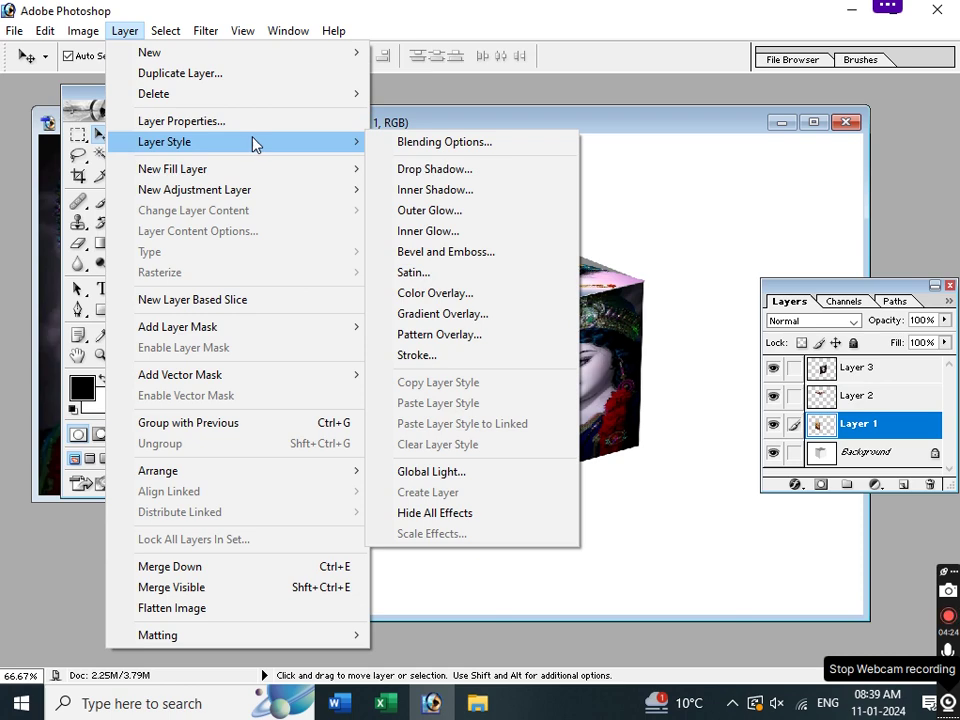
Add a Stroke layer style to the left face, 4 px positioned Inside
click(425, 142)
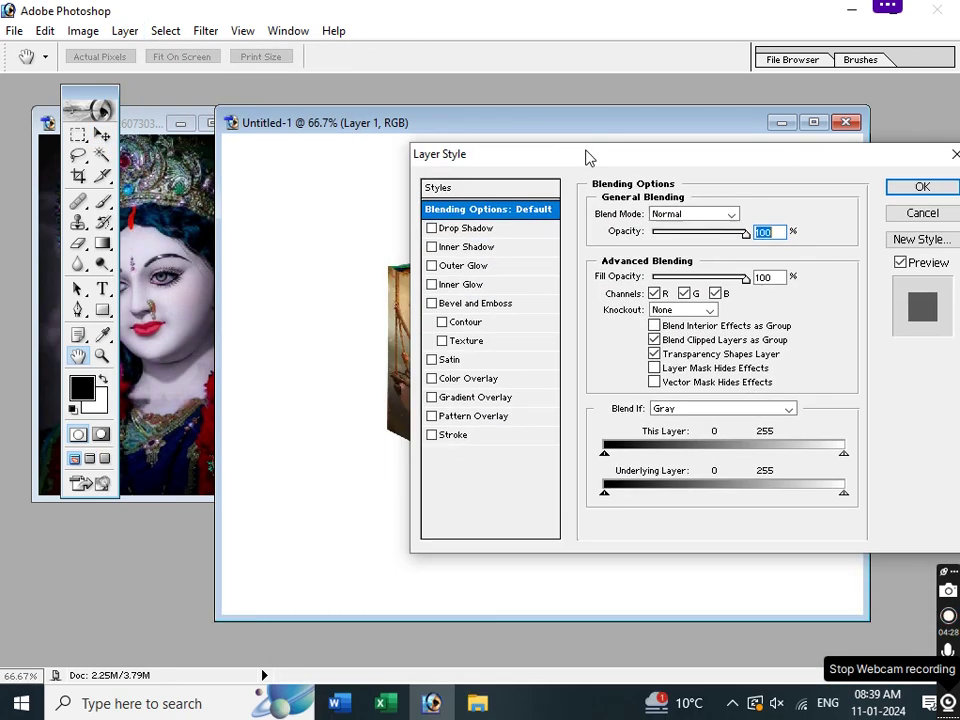
drag(460, 365, 600, 119)
click(463, 400)
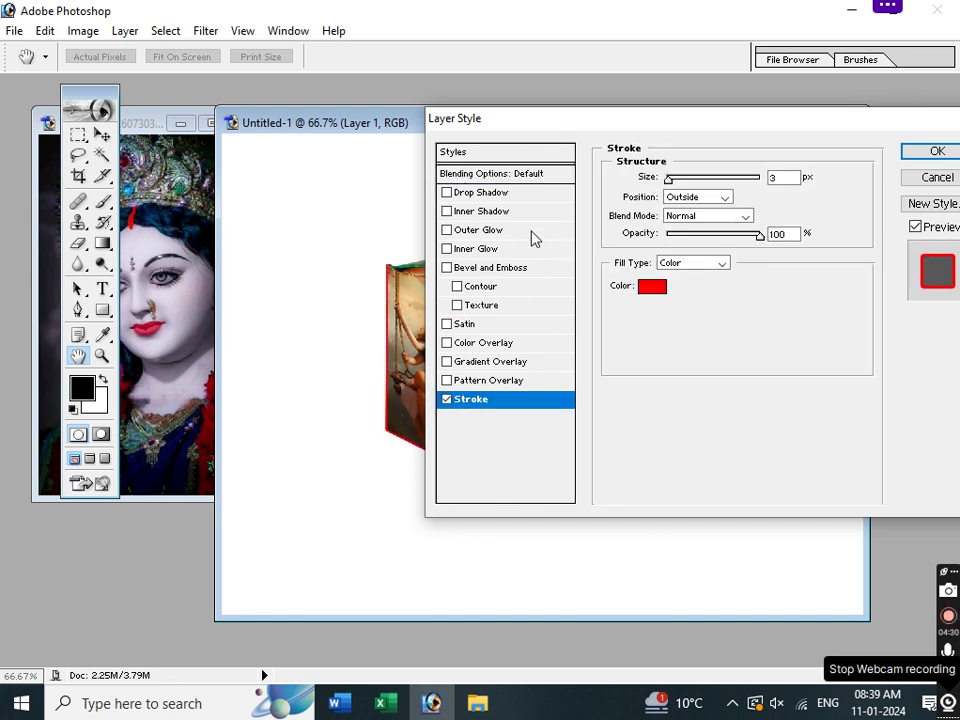
drag(520, 126, 428, 145)
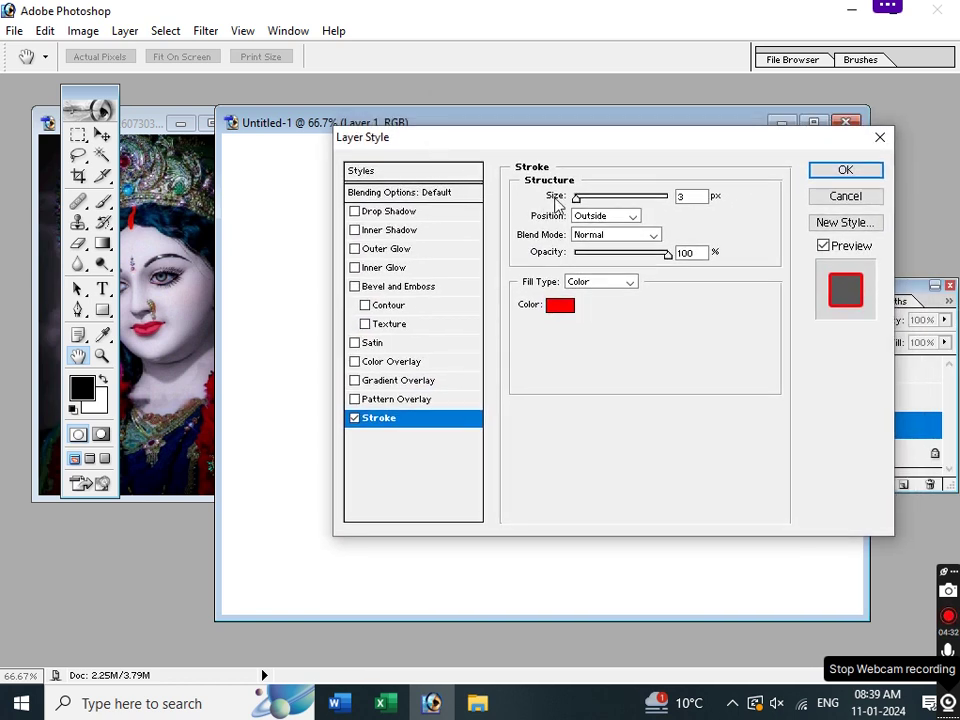
drag(570, 137, 678, 298)
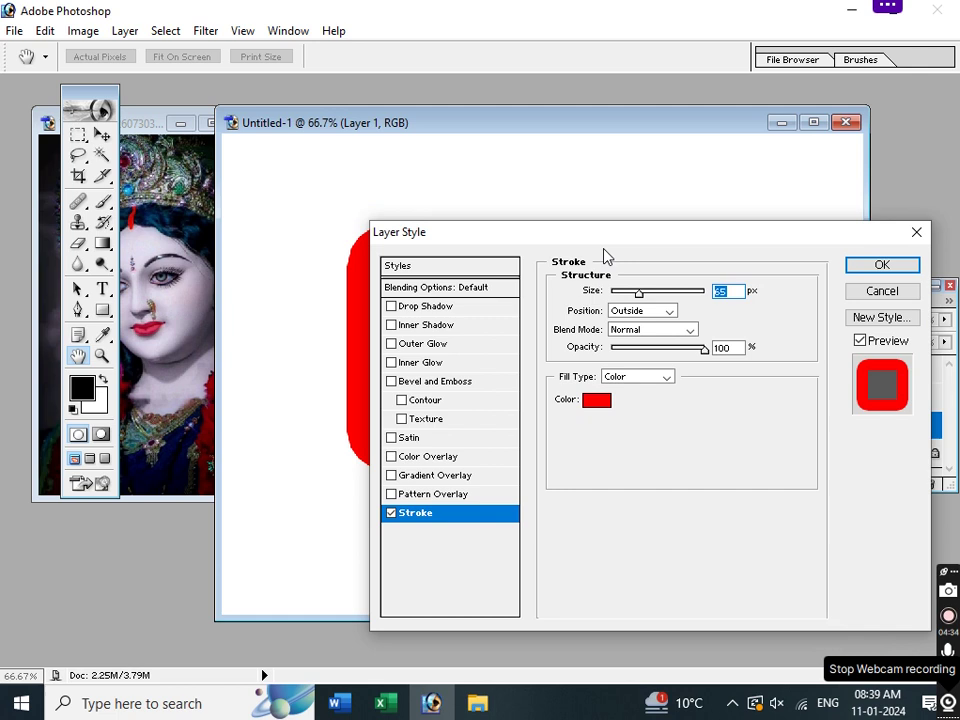
drag(733, 316, 711, 319)
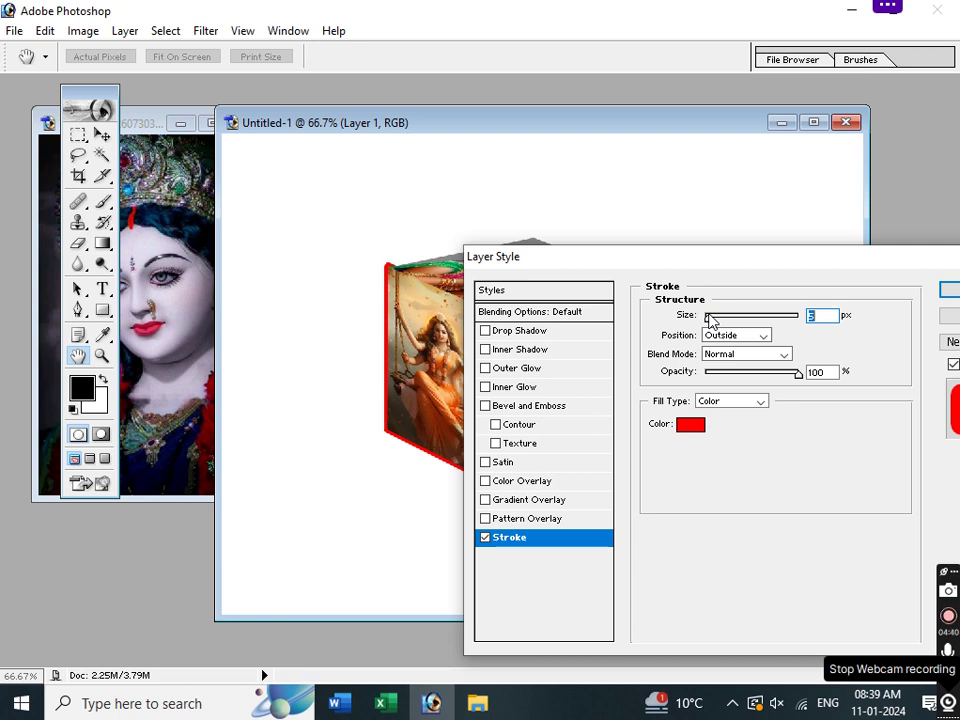
click(724, 336)
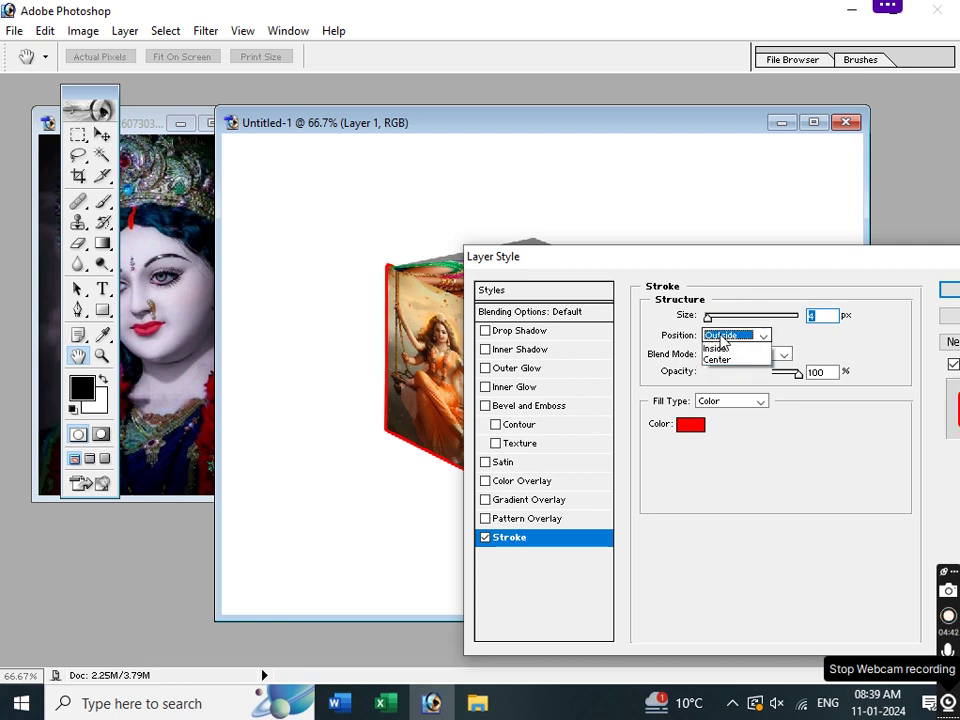
click(717, 348)
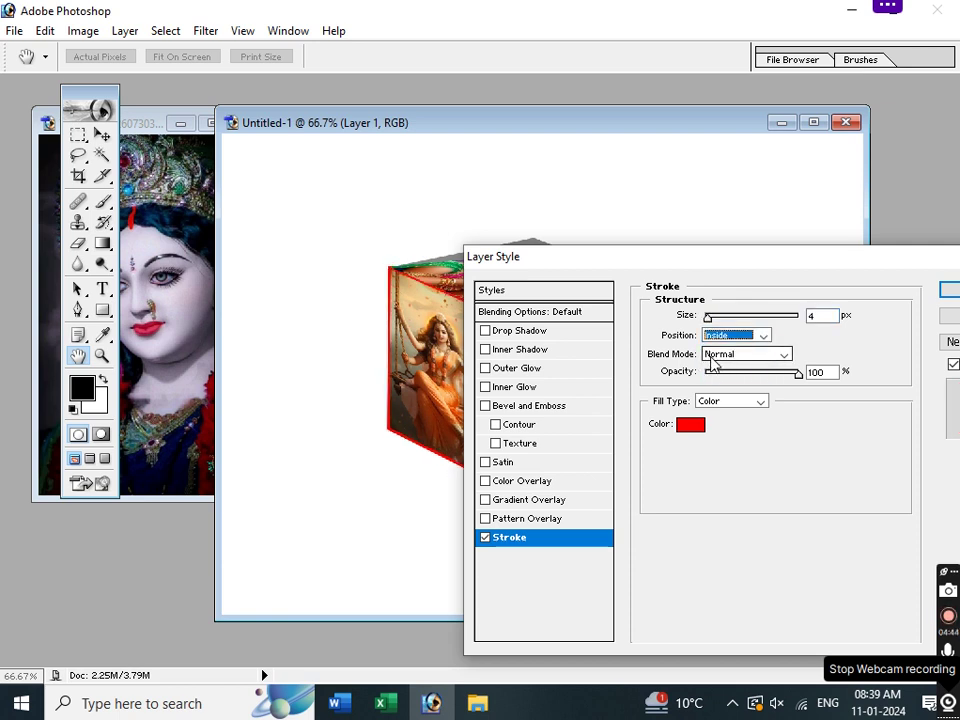
key(shift+Tab)
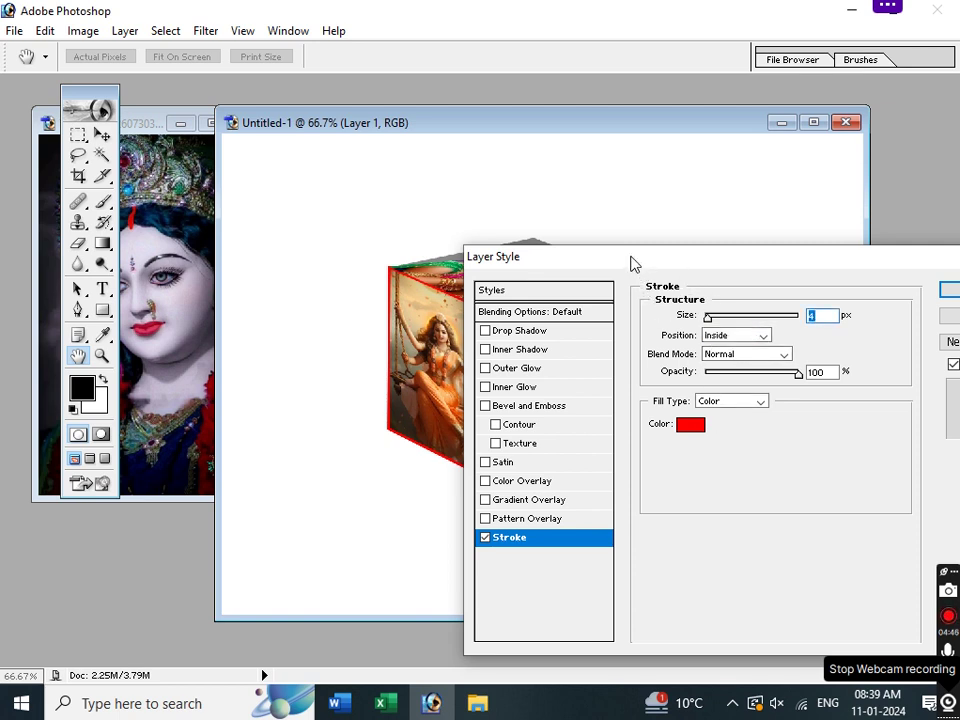
drag(631, 263, 641, 208)
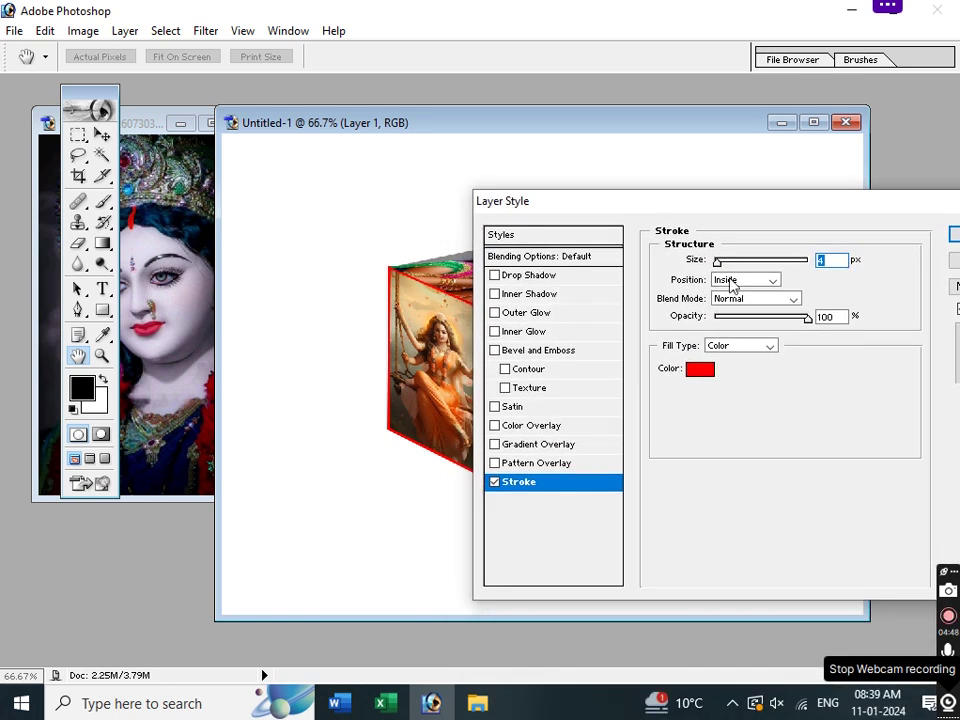
Set the stroke colour to dark red BF0000 and apply the effect
click(697, 369)
click(440, 399)
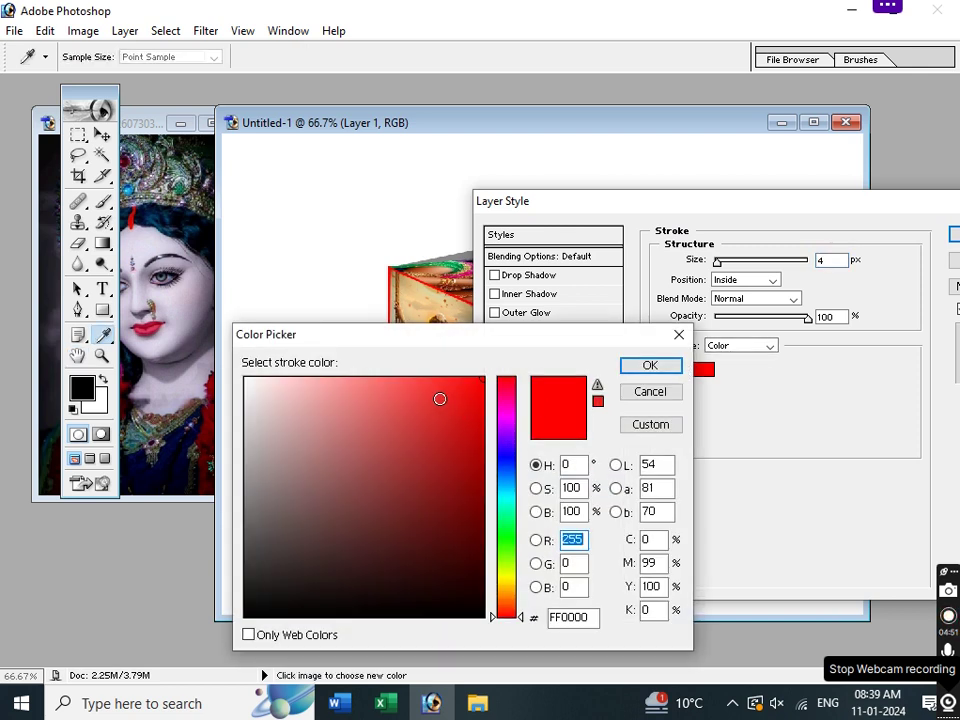
click(507, 411)
click(454, 378)
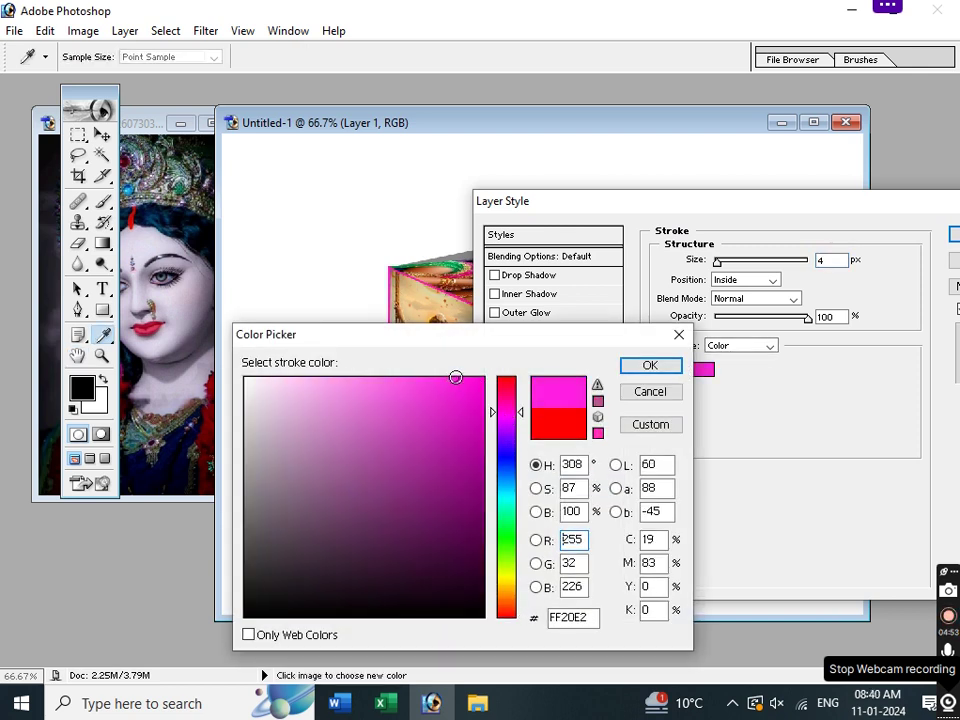
click(550, 424)
drag(468, 396, 486, 437)
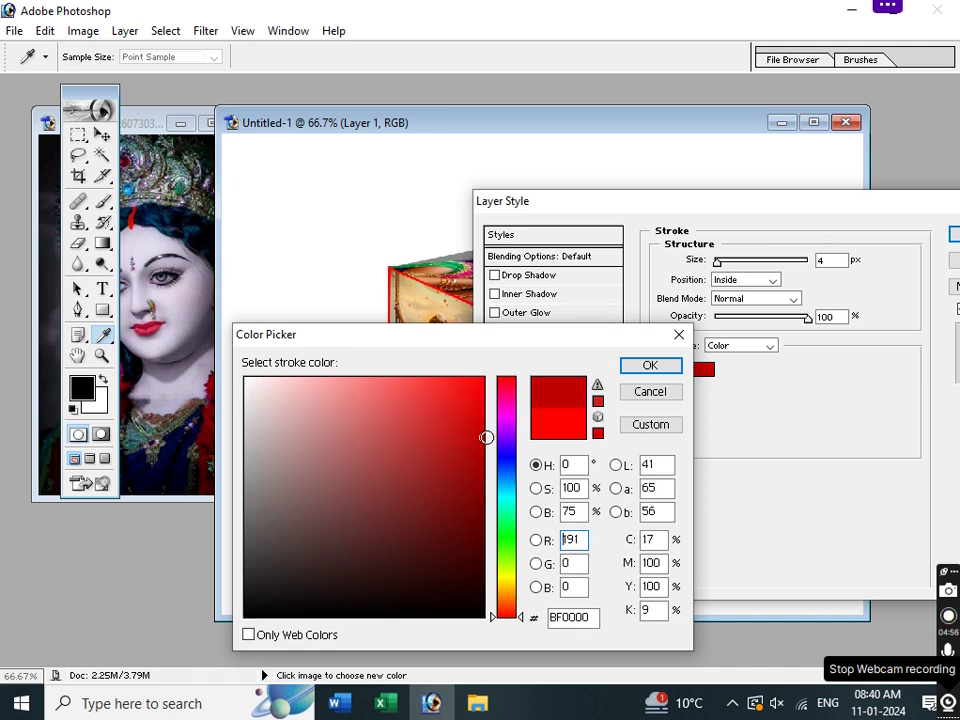
click(645, 365)
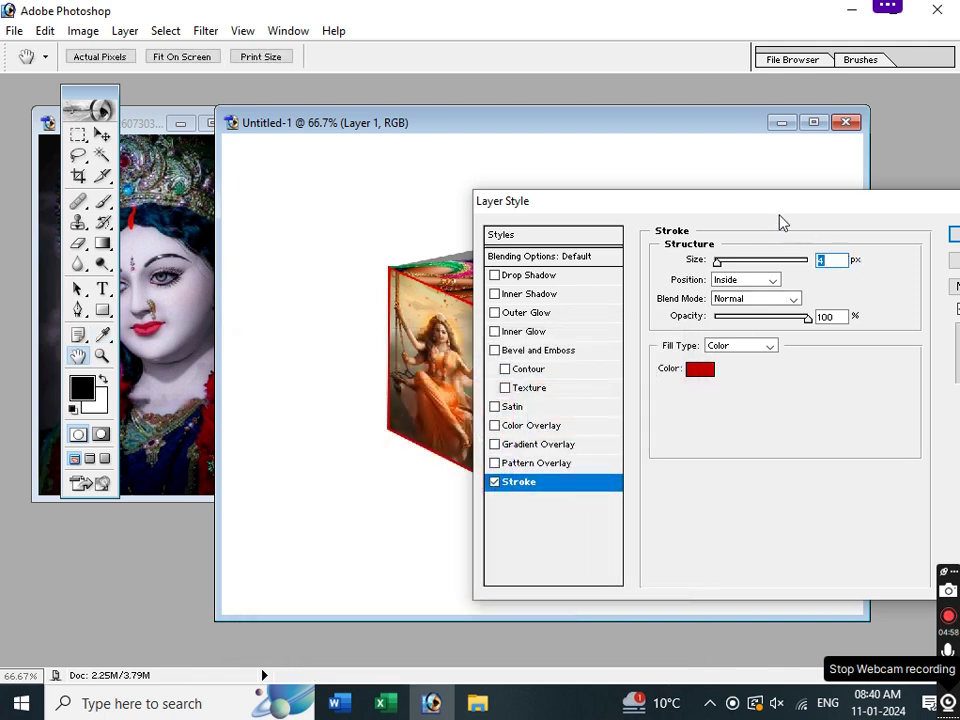
click(844, 263)
click(536, 295)
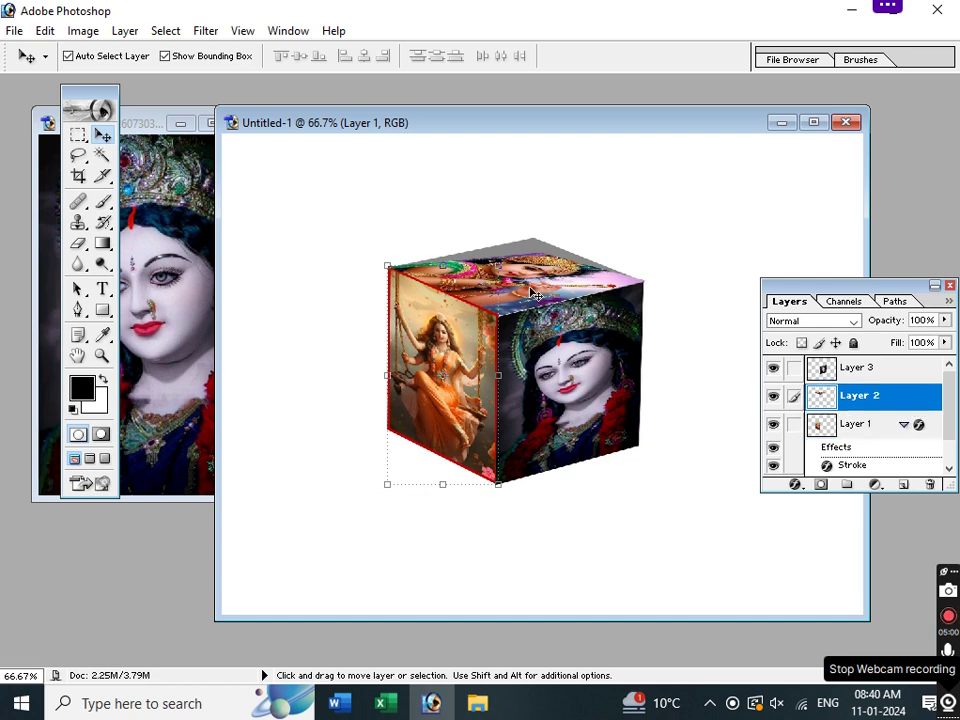
click(165, 30)
mouse_move(124, 30)
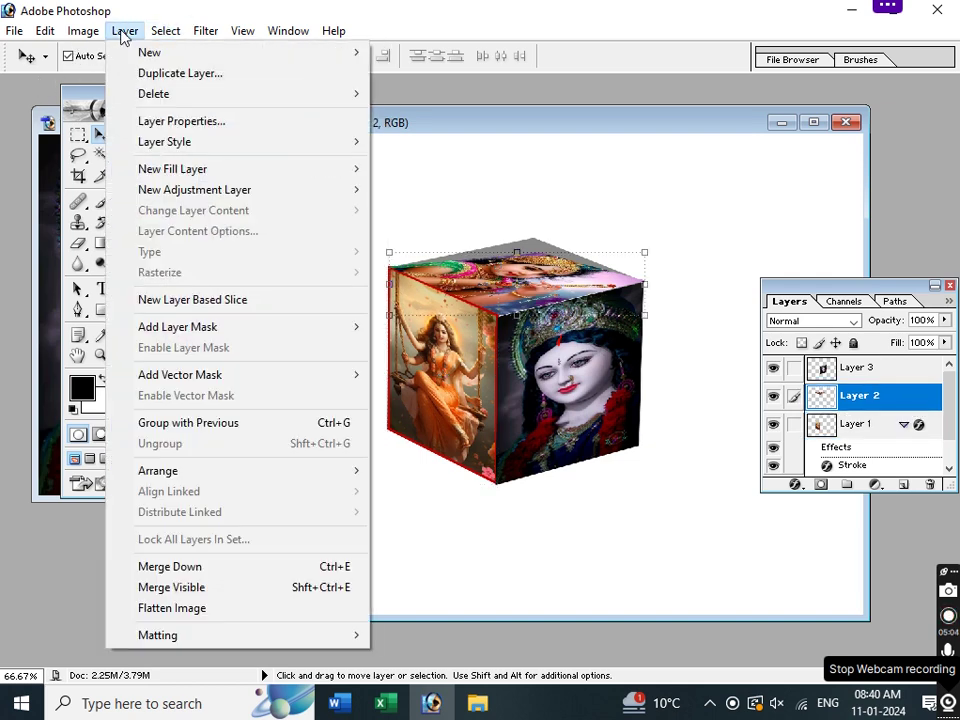
mouse_move(164, 141)
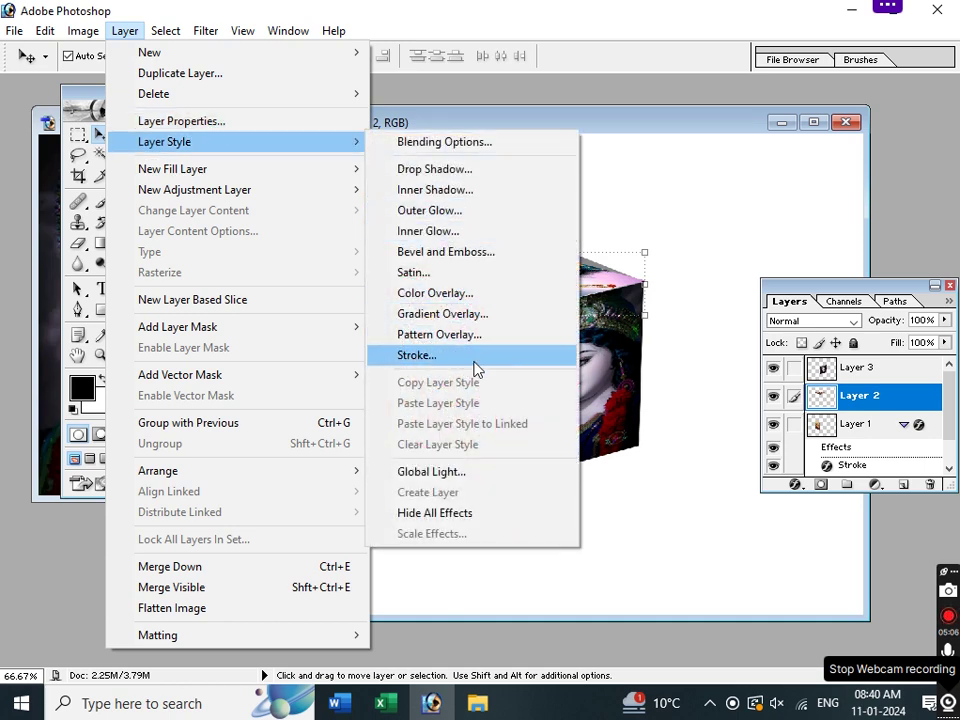
click(461, 362)
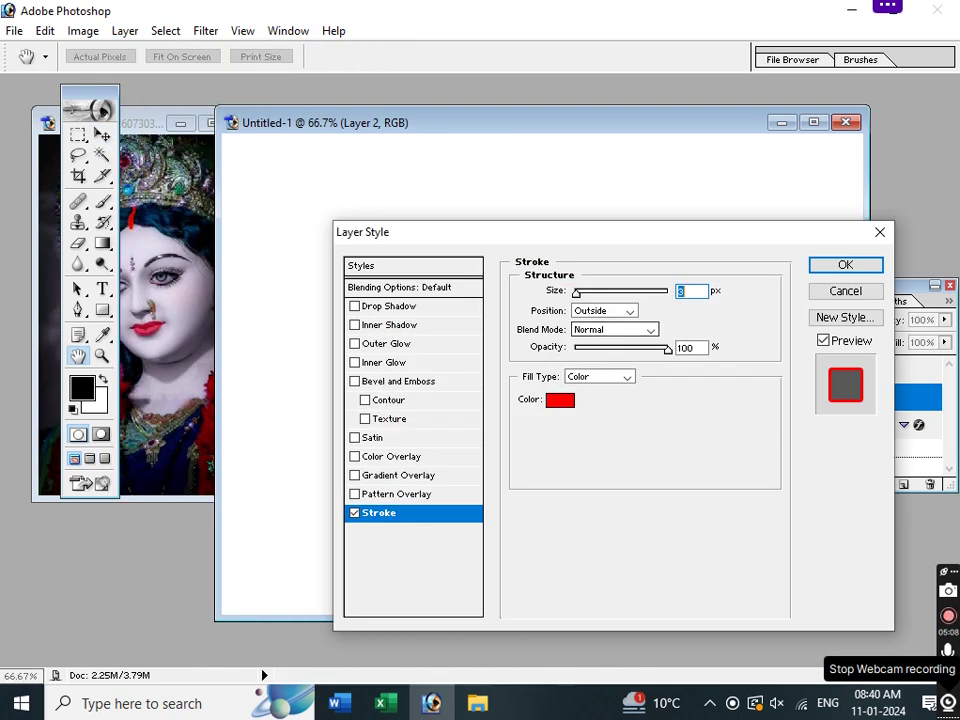
drag(435, 232, 733, 186)
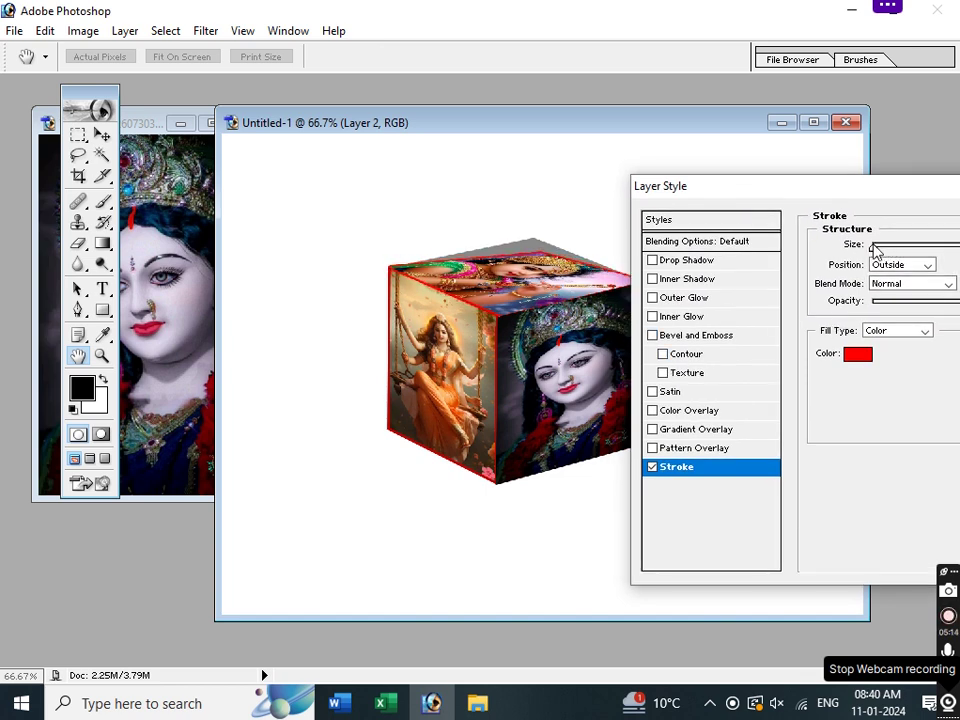
drag(877, 250, 879, 251)
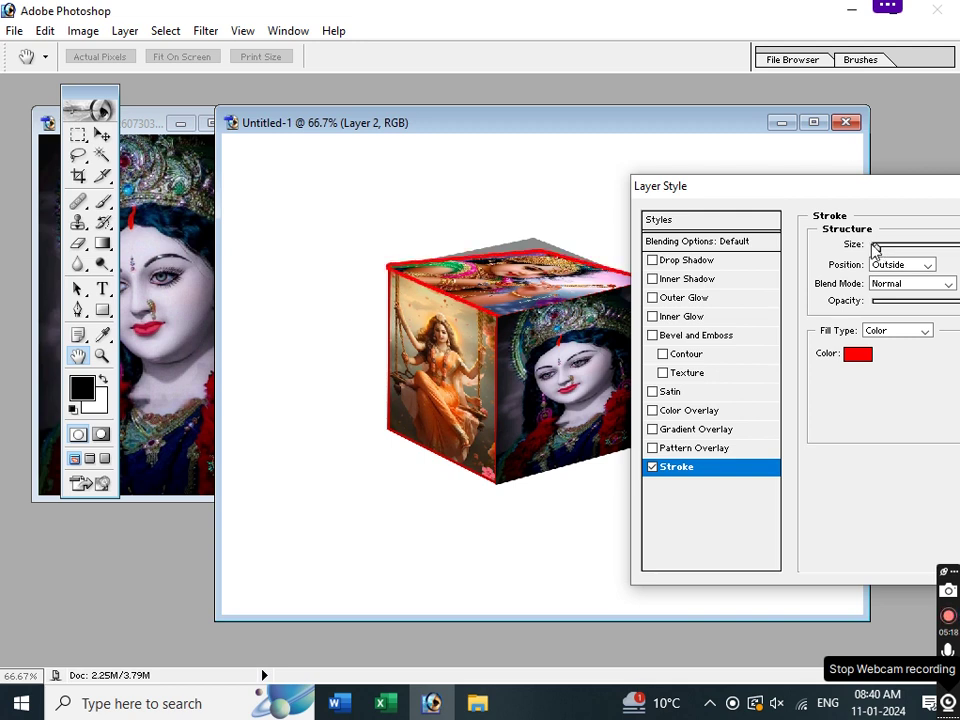
drag(835, 195, 710, 219)
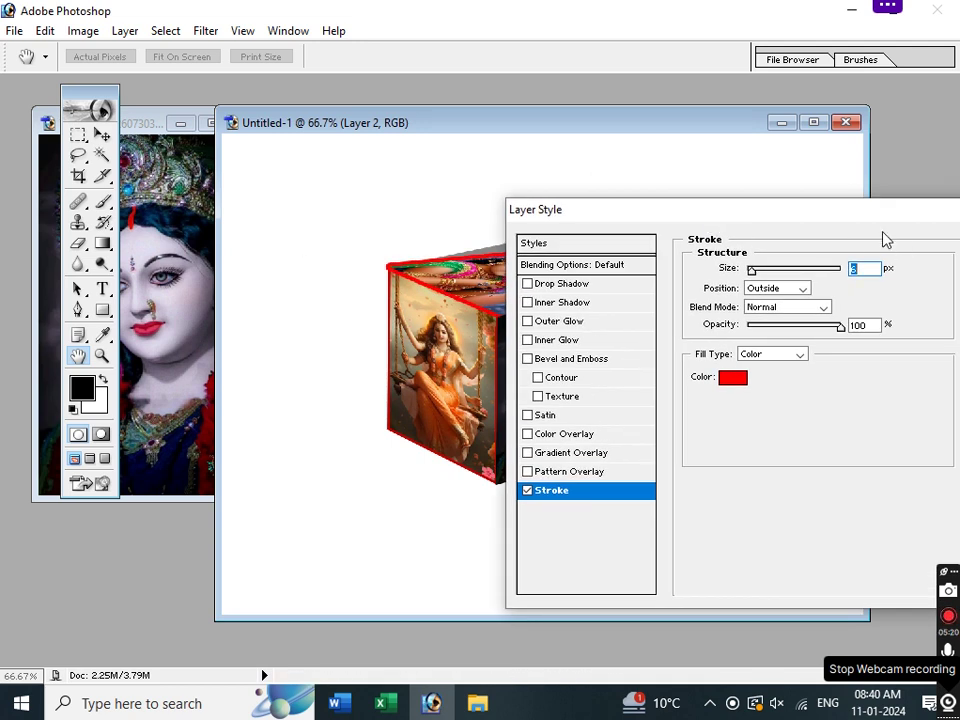
drag(820, 212, 599, 254)
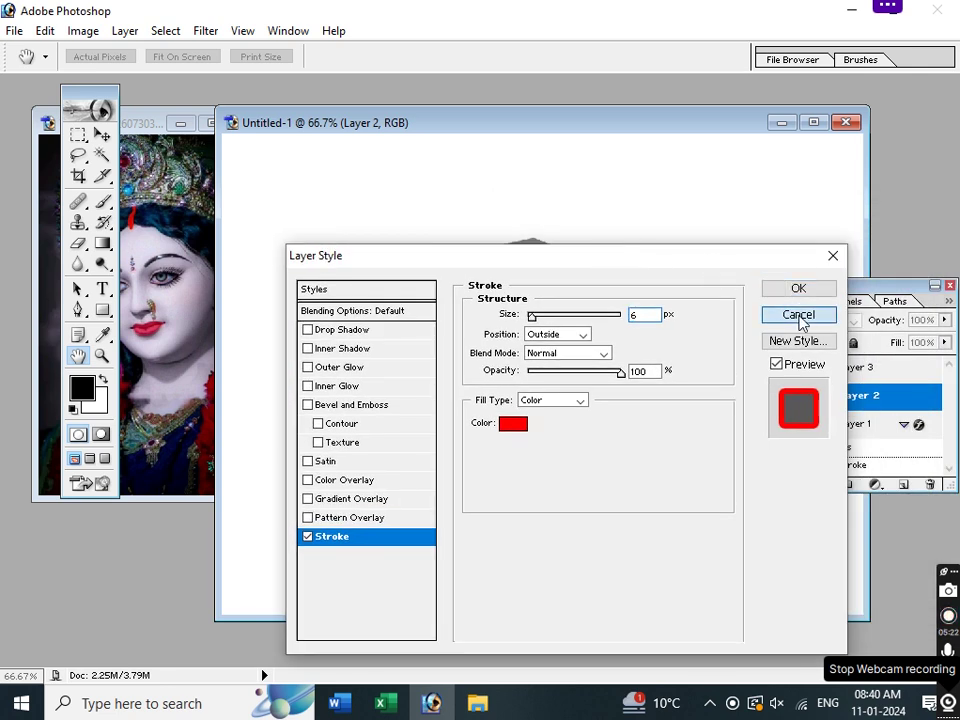
click(799, 324)
key(v)
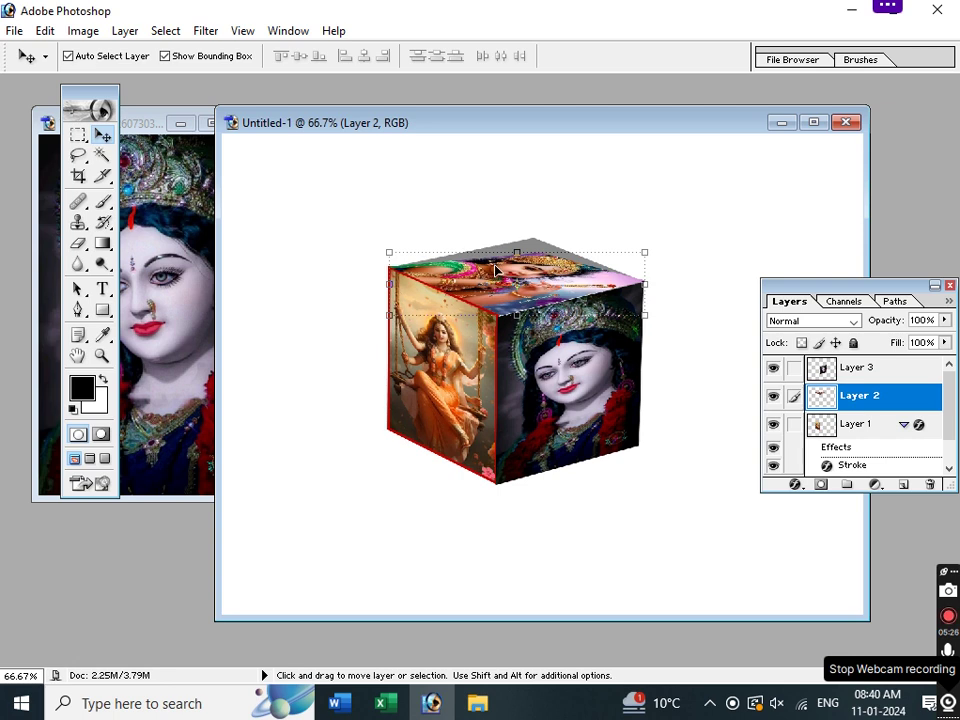
Enlarge the top-face image upward and commit the transform
drag(517, 255, 511, 256)
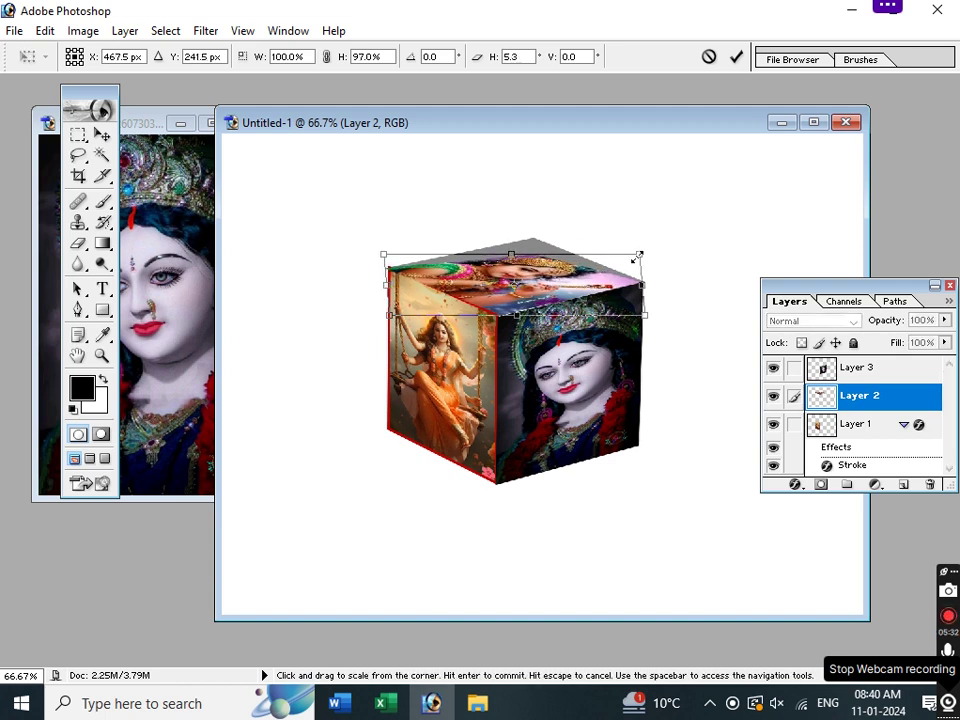
mouse_move(638, 254)
mouse_down()
mouse_move(627, 235)
mouse_move(635, 287)
mouse_up()
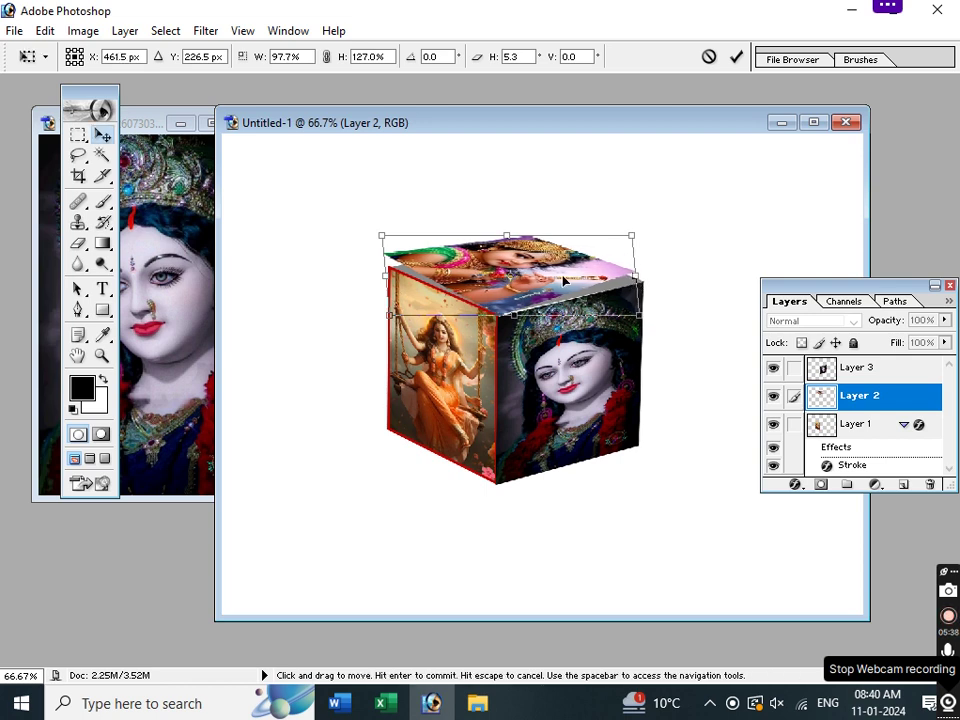
key(Return)
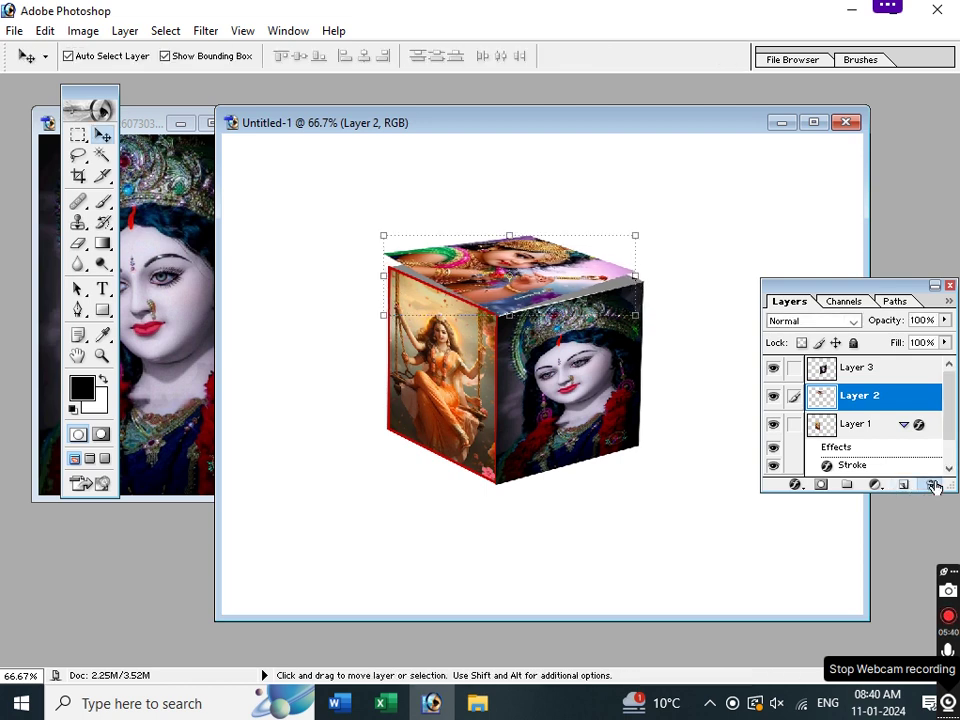
Delete Layer 2 and pick the Rama picture in the wallpaper folder
click(930, 486)
click(423, 279)
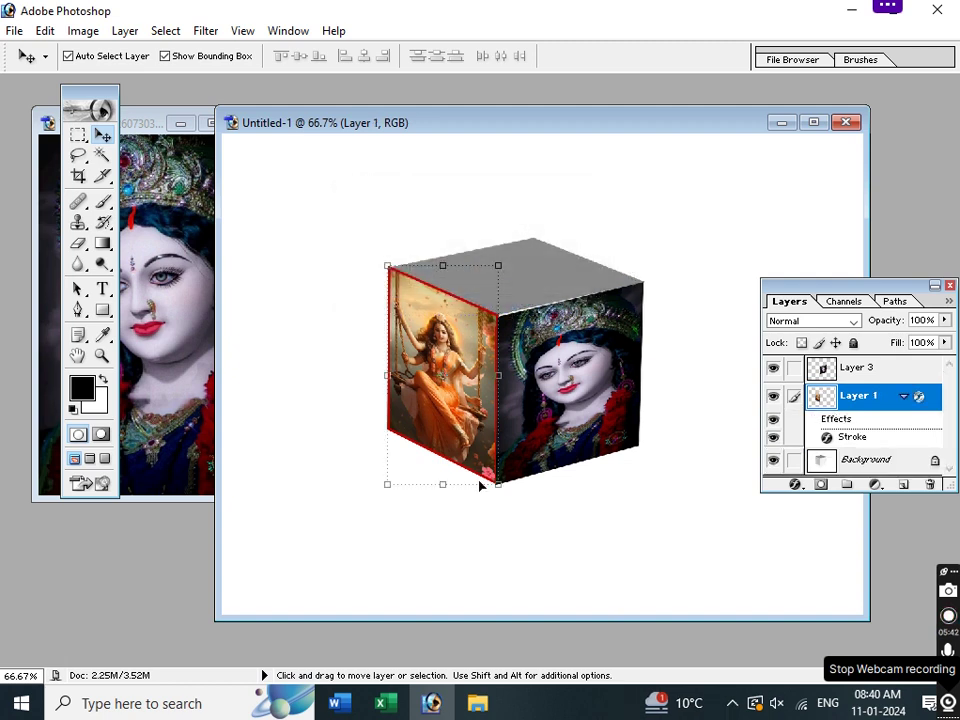
click(477, 703)
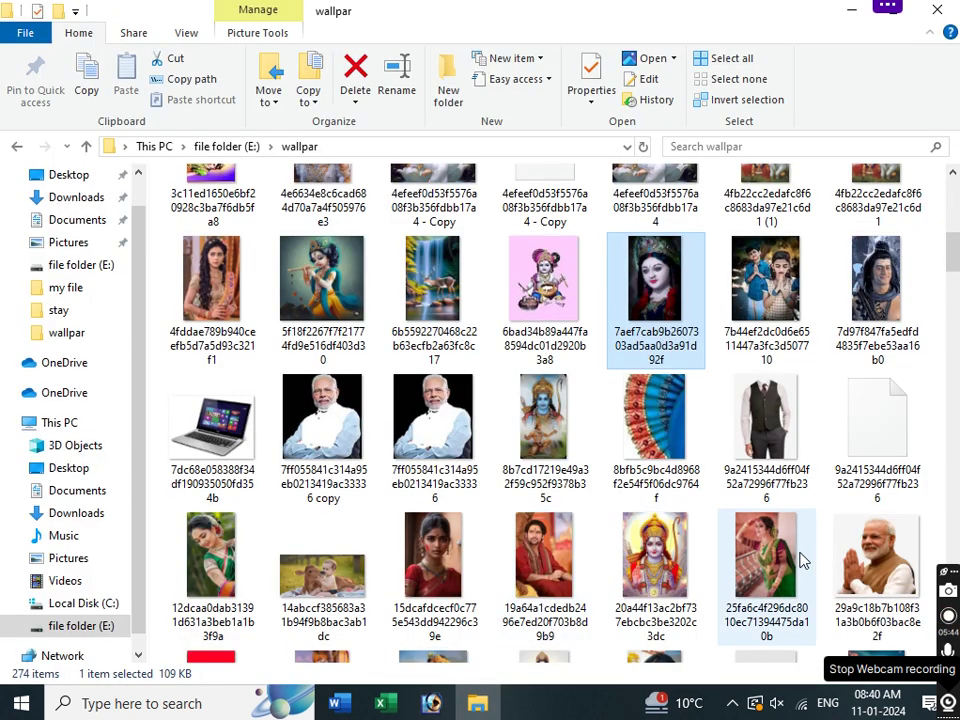
click(652, 566)
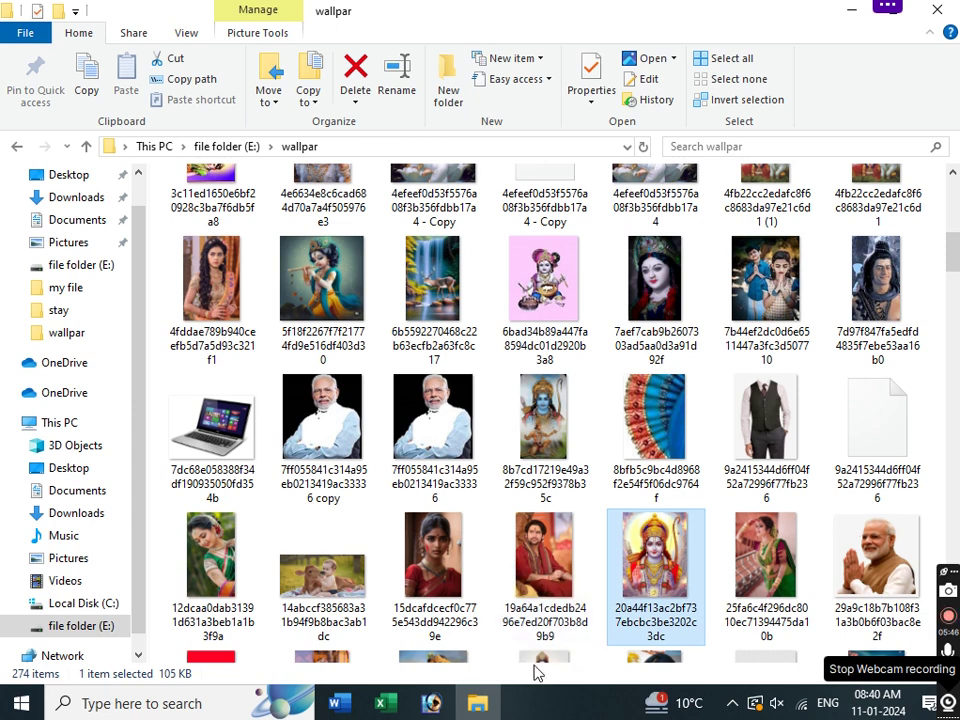
scroll(537, 640, down, 1)
Bring the Rama image into Untitled-1 as a layer, undoing a first shrink-and-rotate attempt
click(431, 703)
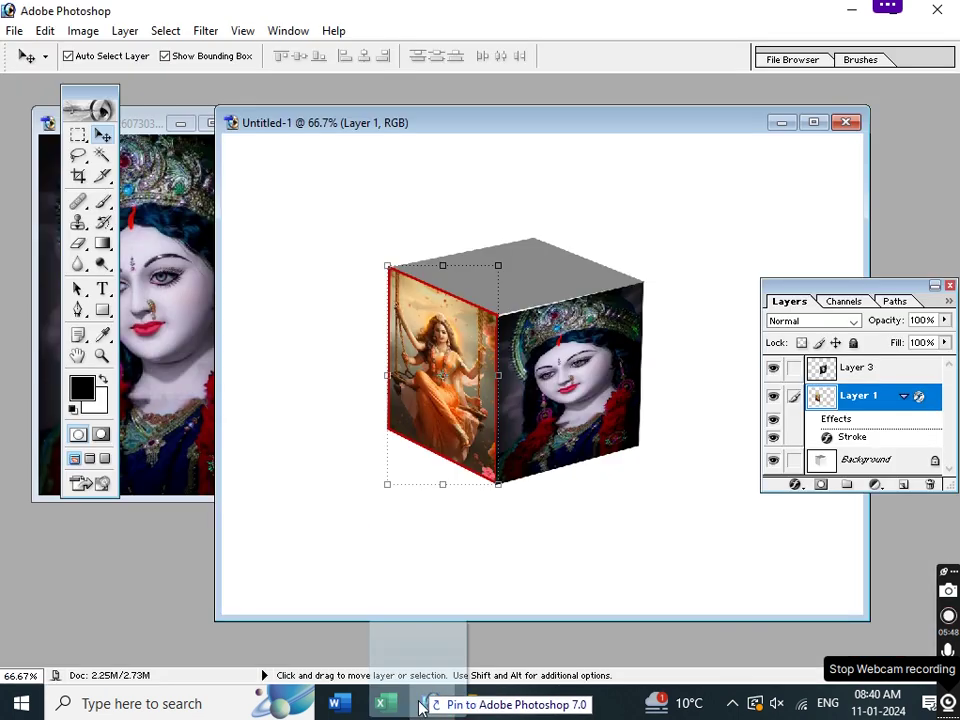
drag(420, 706, 445, 410)
drag(228, 346, 502, 338)
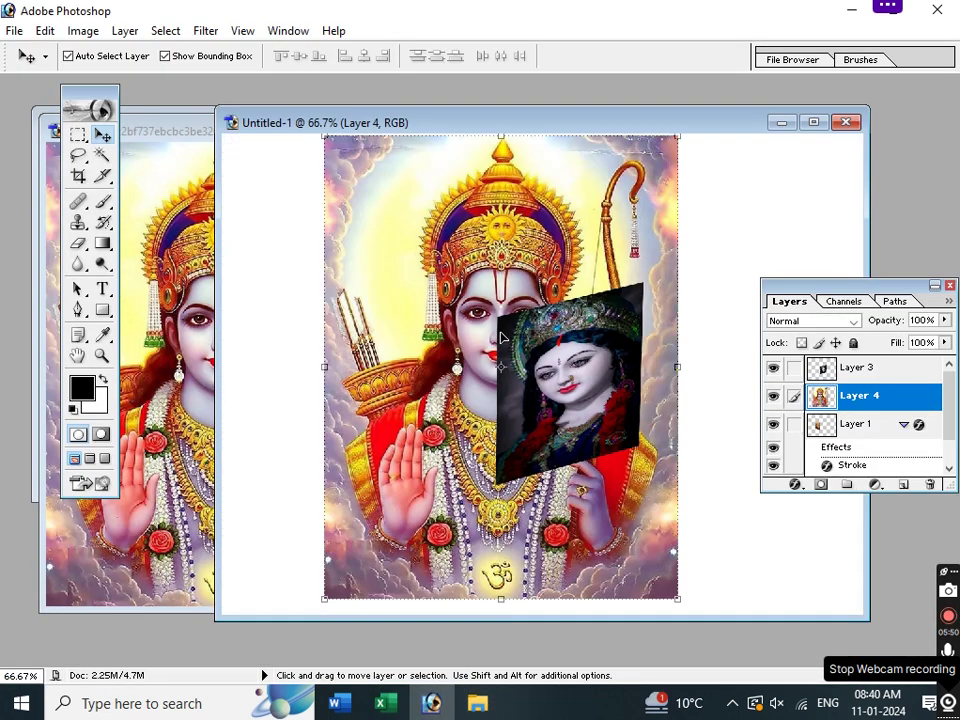
drag(519, 244, 487, 245)
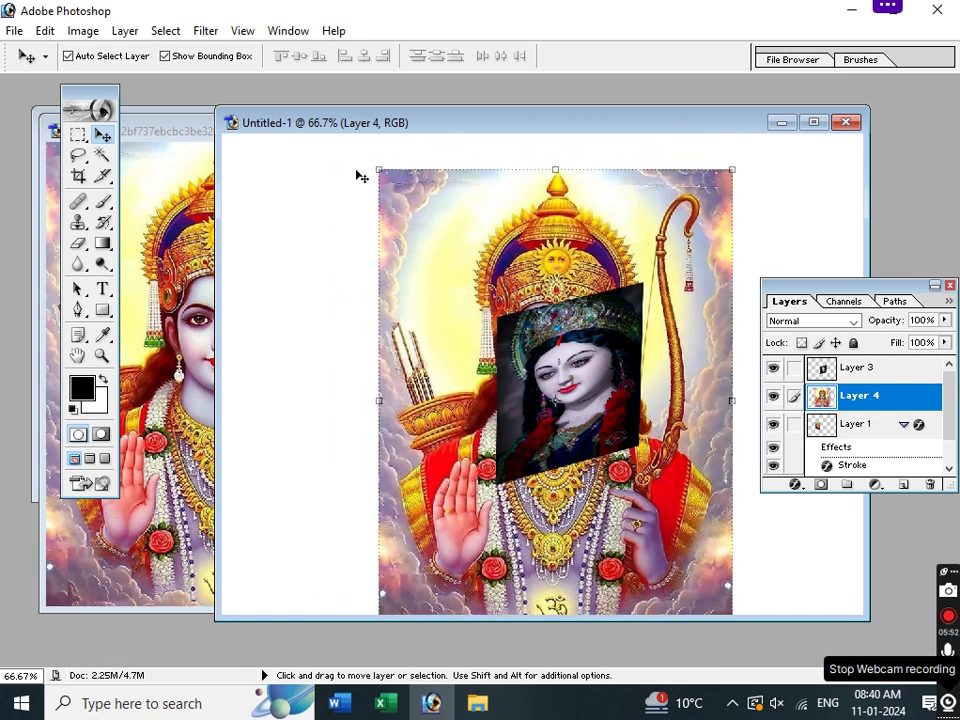
drag(376, 166, 639, 516)
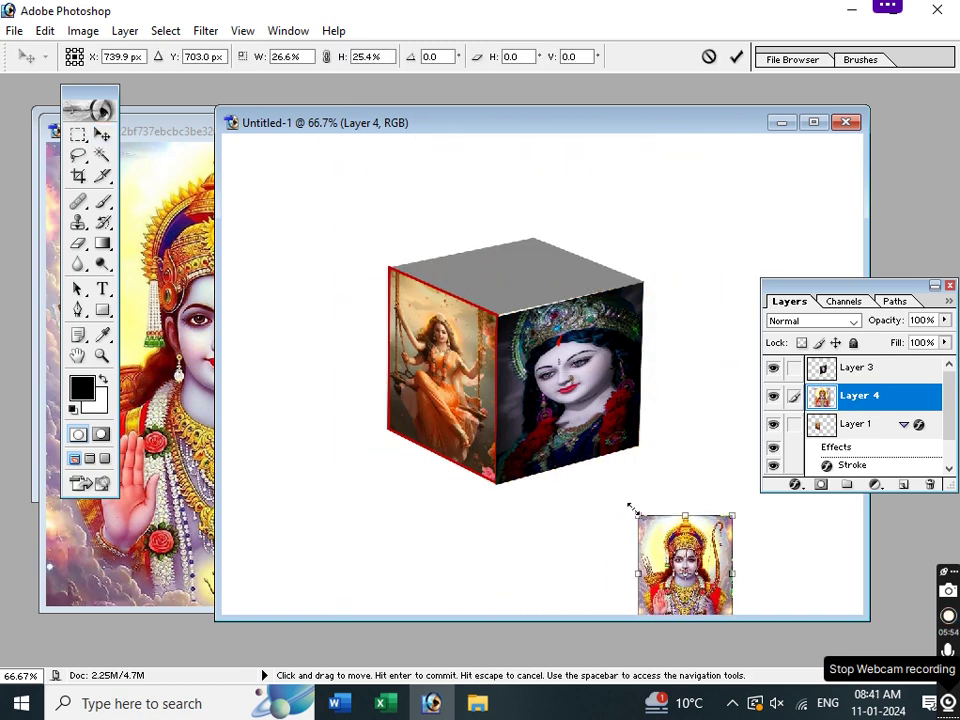
drag(709, 563, 543, 236)
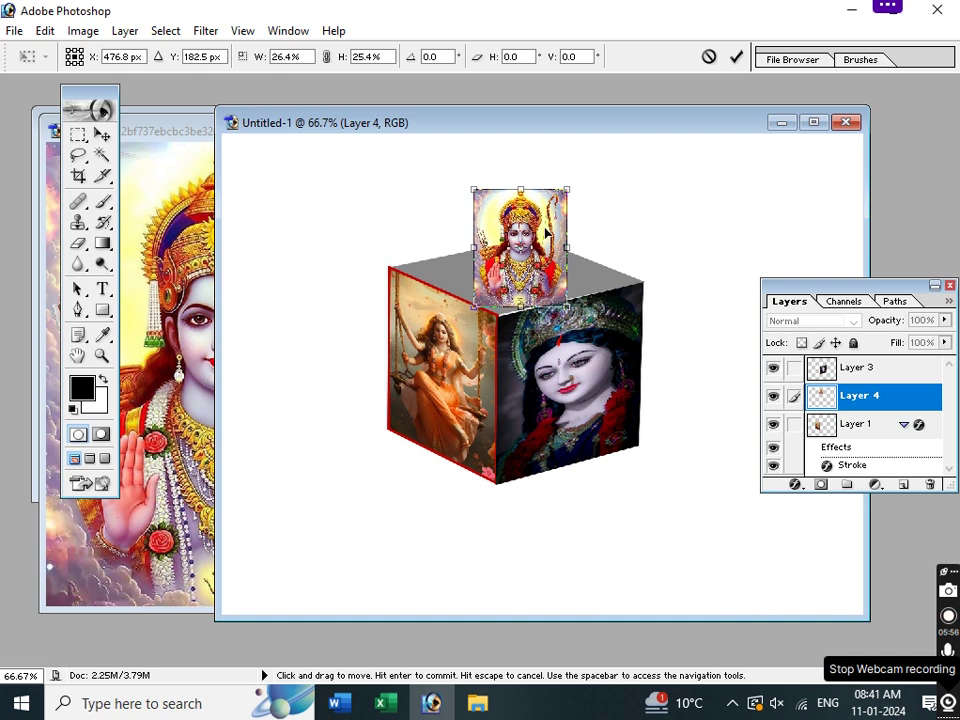
mouse_move(579, 178)
mouse_down()
mouse_move(521, 154)
mouse_move(528, 166)
mouse_up()
key(Return)
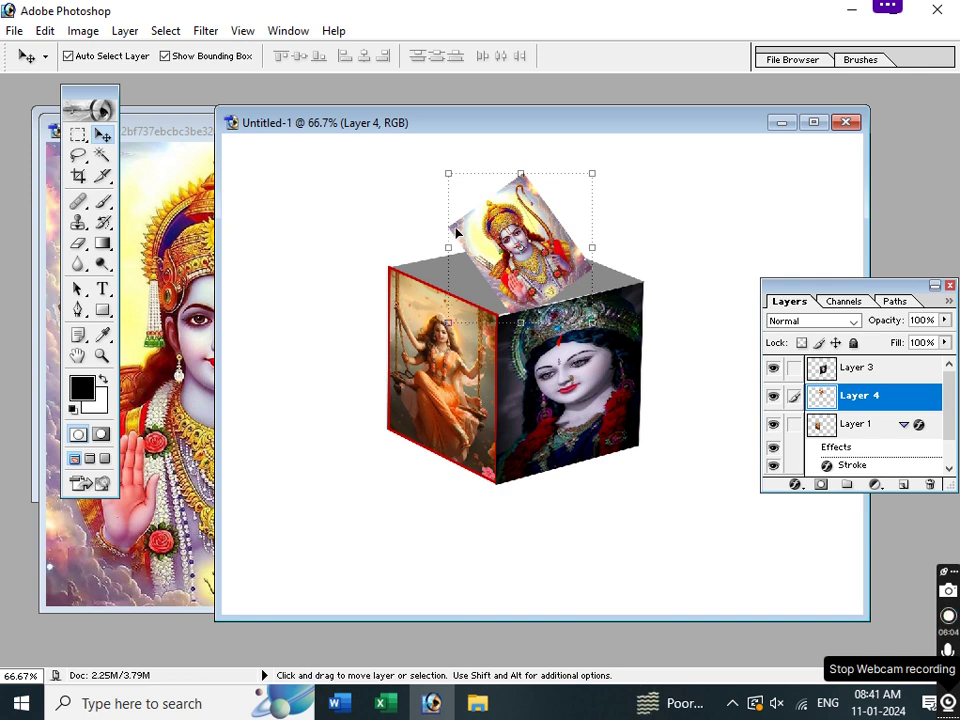
key(ctrl+alt+z)
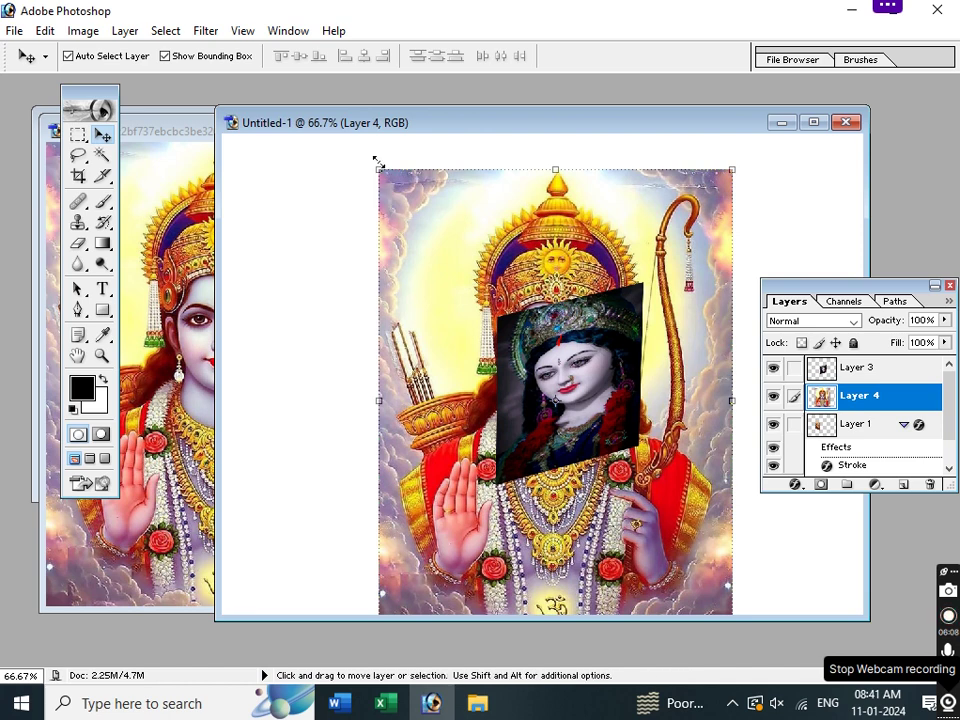
Shrink the Rama layer and distort its corners to fit the cube's top face
drag(378, 162, 580, 440)
mouse_move(654, 520)
mouse_down()
mouse_move(522, 238)
mouse_move(544, 264)
mouse_up()
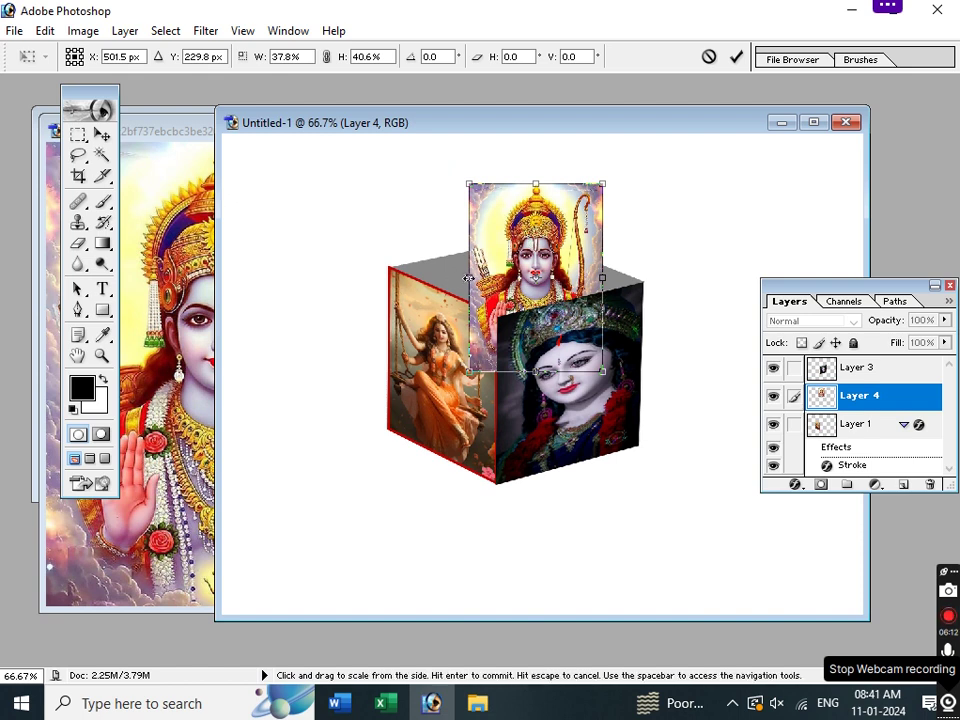
drag(469, 278, 405, 278)
drag(604, 184, 543, 297)
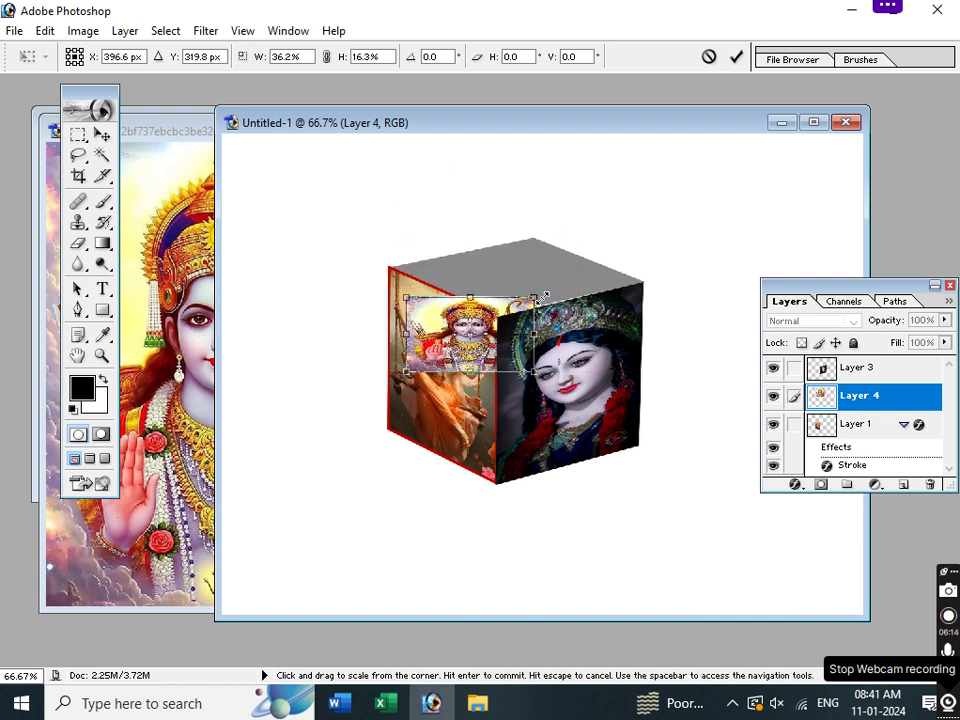
drag(470, 335, 517, 254)
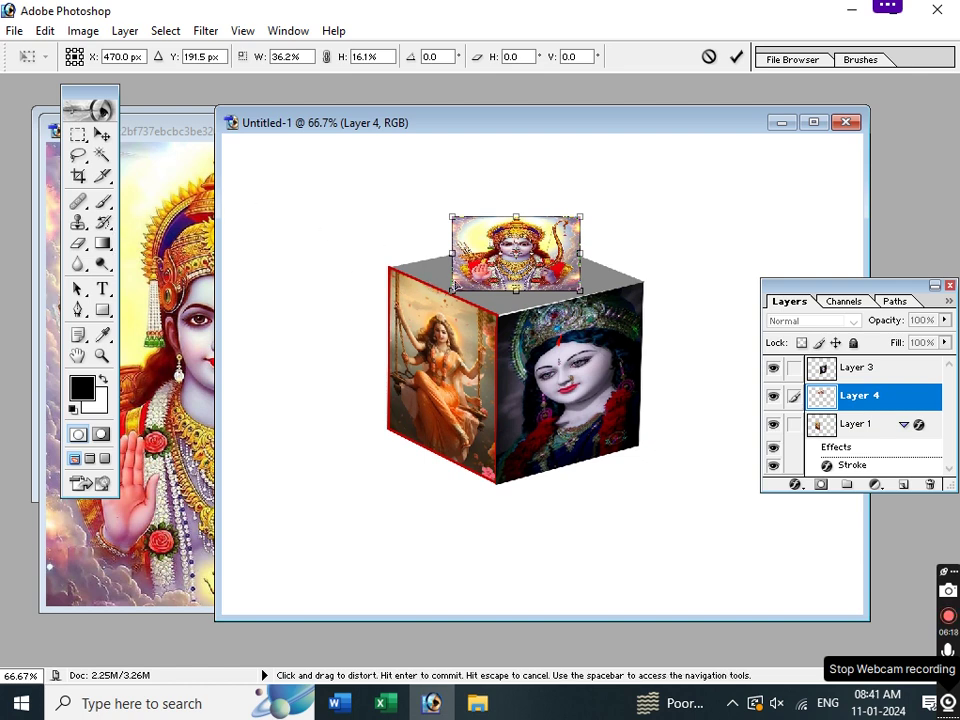
drag(453, 297, 494, 316)
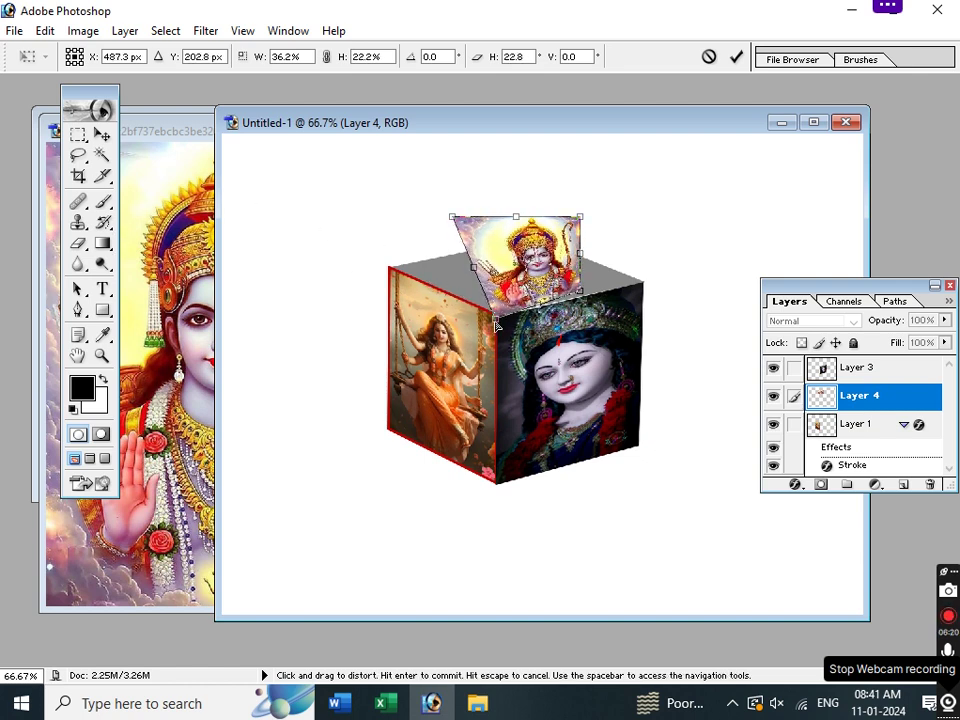
drag(455, 225, 389, 270)
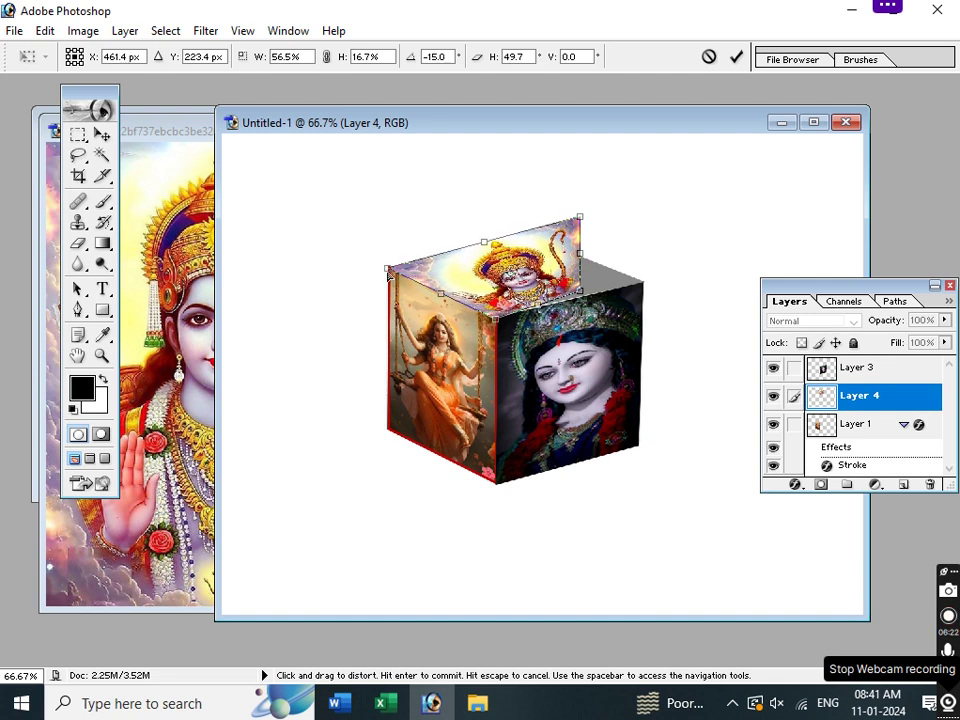
drag(580, 301, 638, 281)
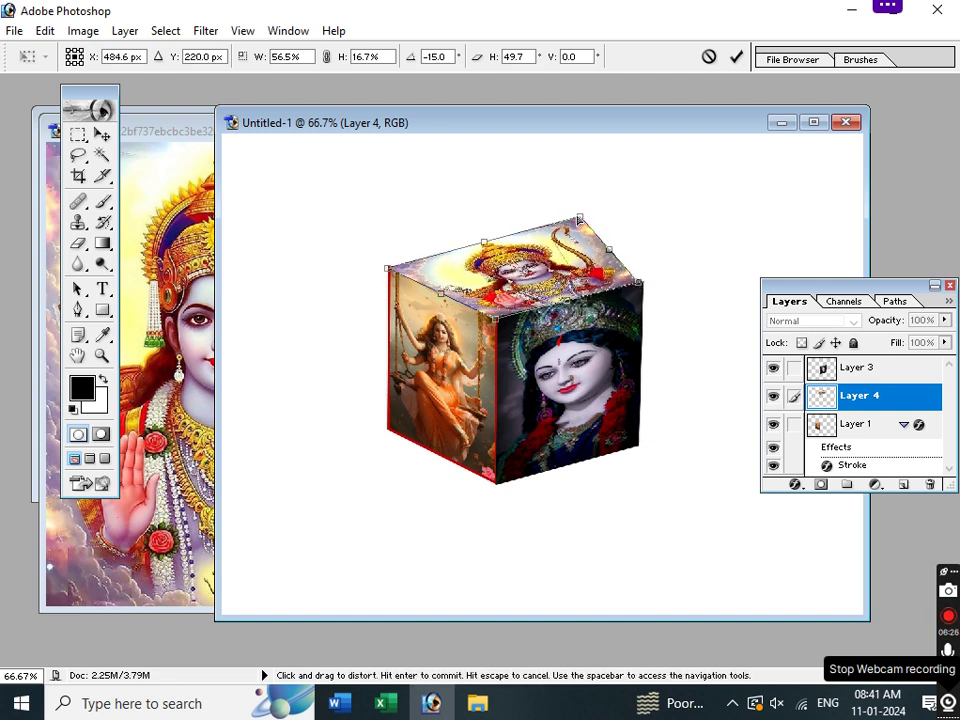
drag(583, 218, 534, 241)
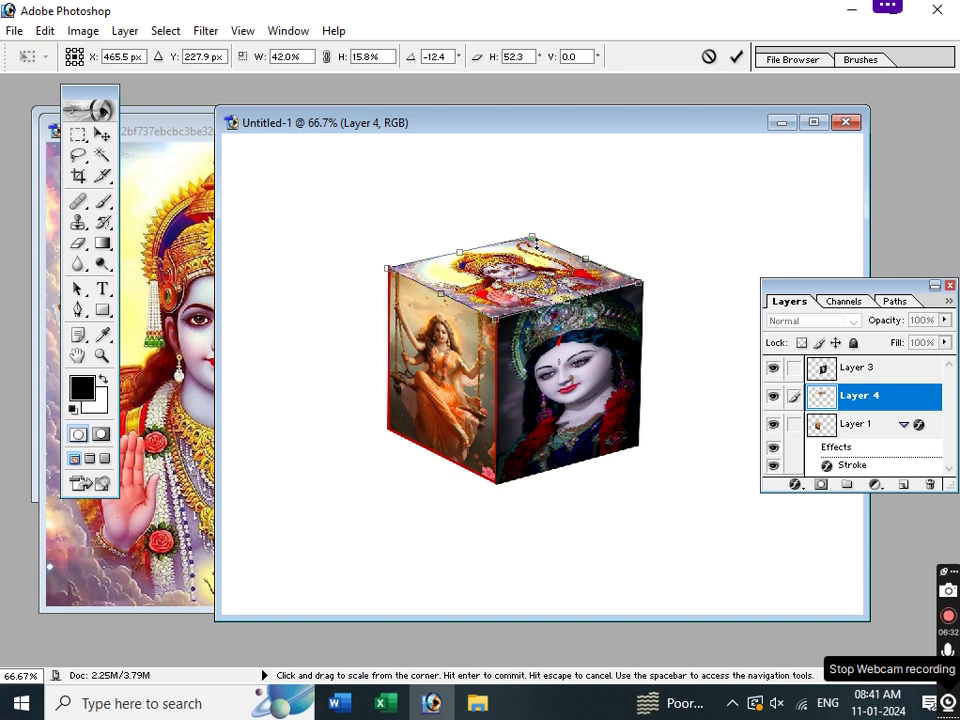
key(Return)
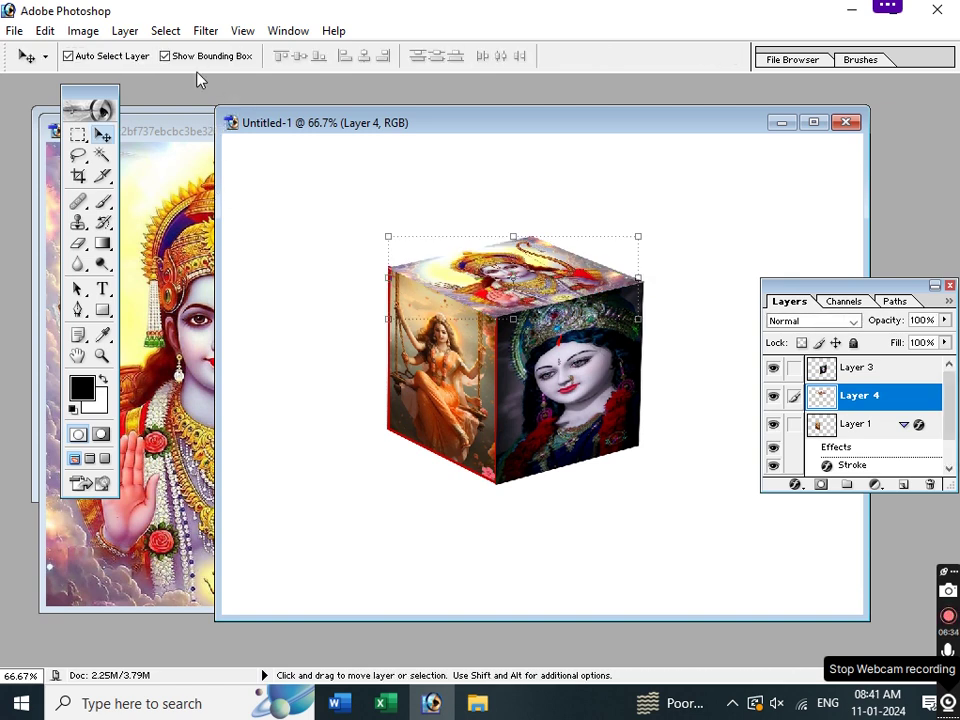
Give the top-face Layer 4 a Stroke effect with Exclusion blend mode
click(166, 31)
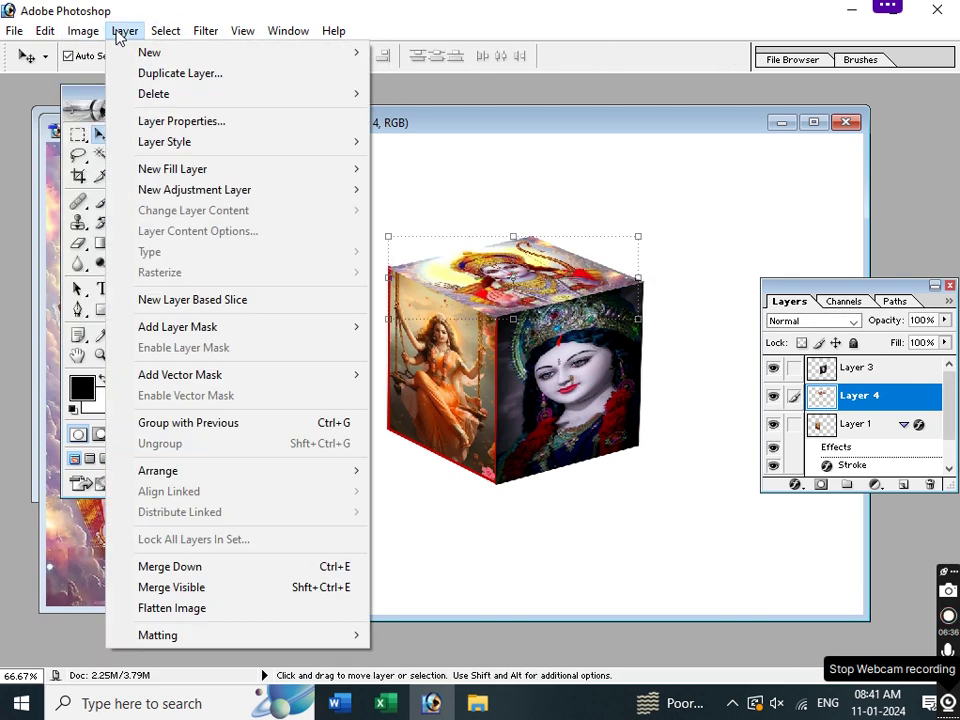
mouse_move(164, 141)
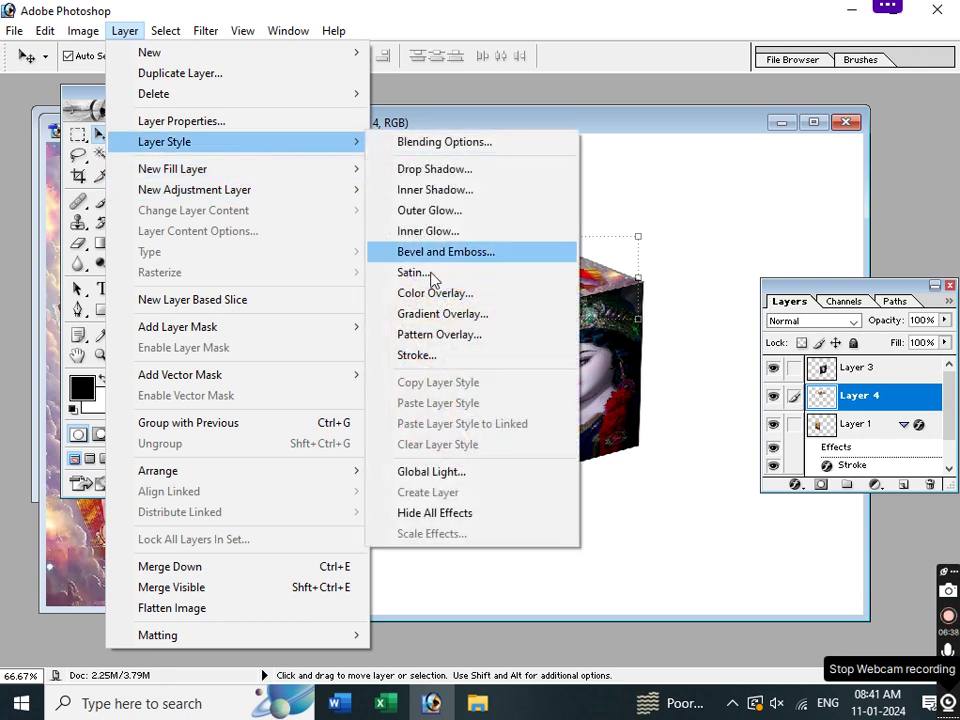
click(441, 355)
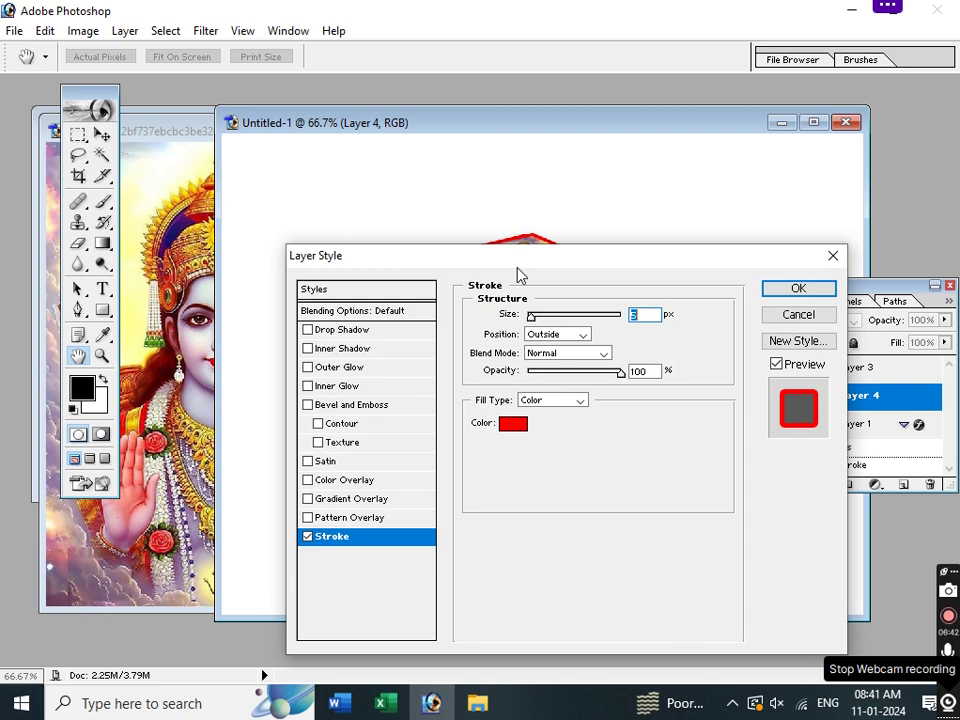
drag(510, 258, 507, 348)
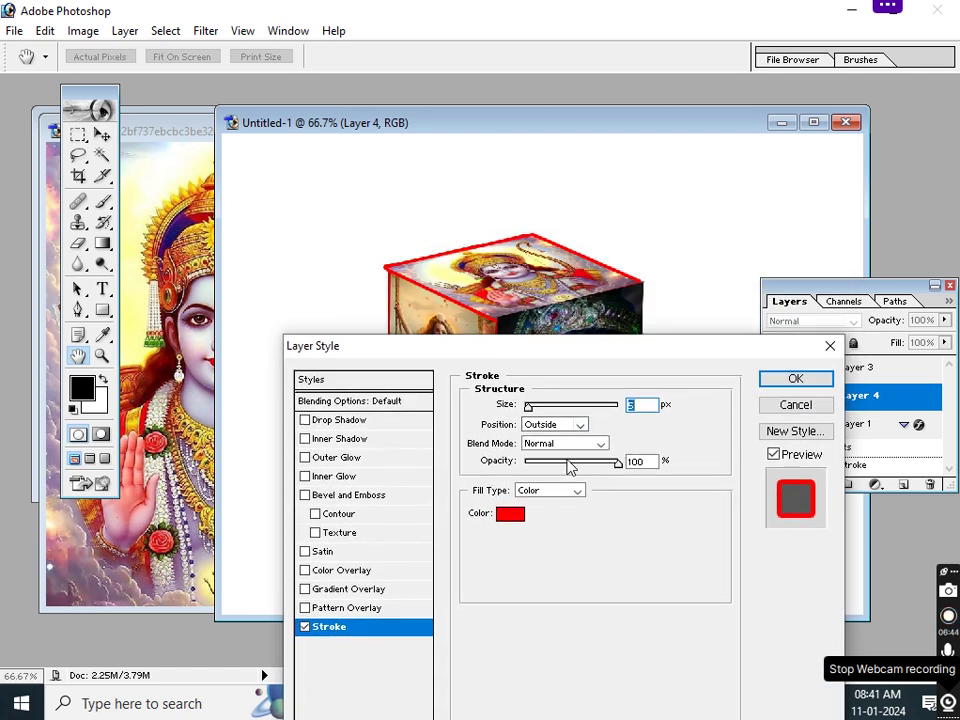
click(575, 445)
click(538, 380)
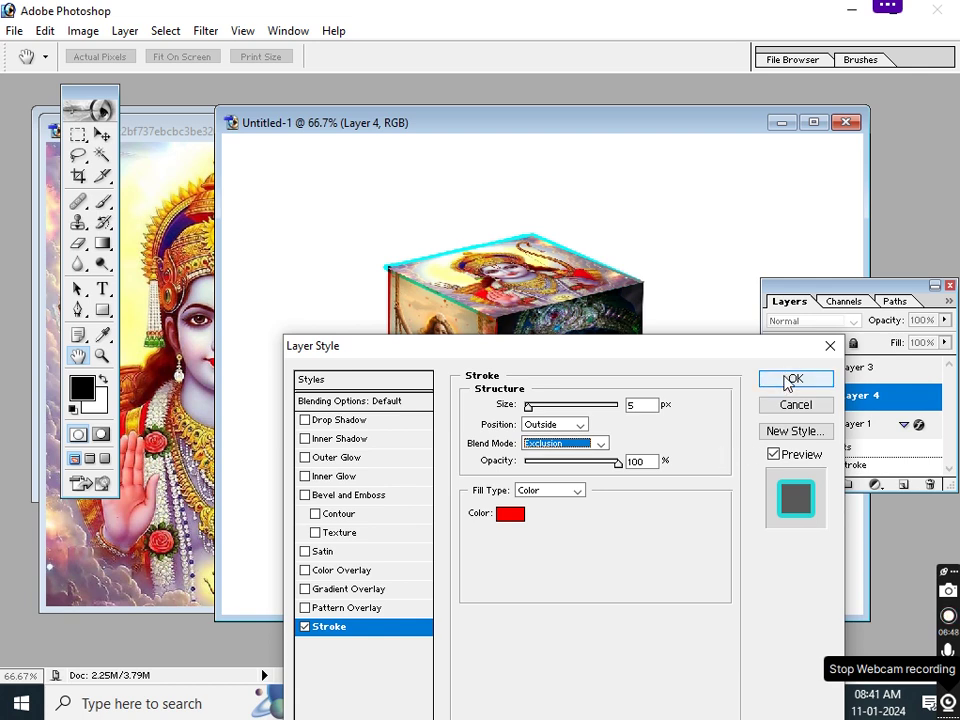
click(795, 378)
Add a Stroke style to Layer 3 with Saturation blend mode
click(572, 372)
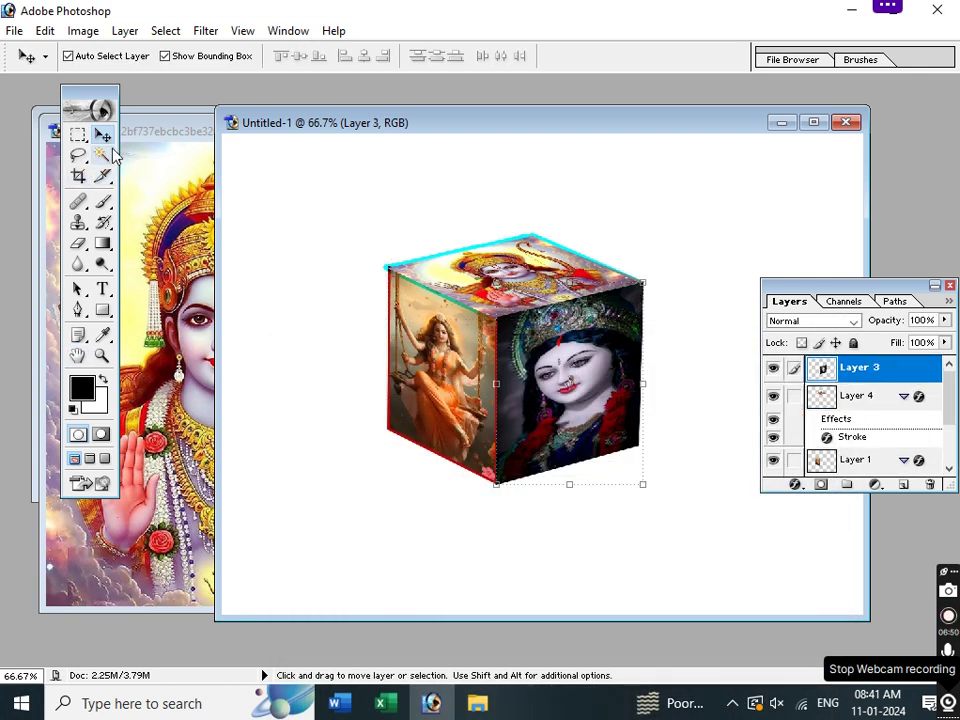
click(122, 32)
mouse_move(164, 142)
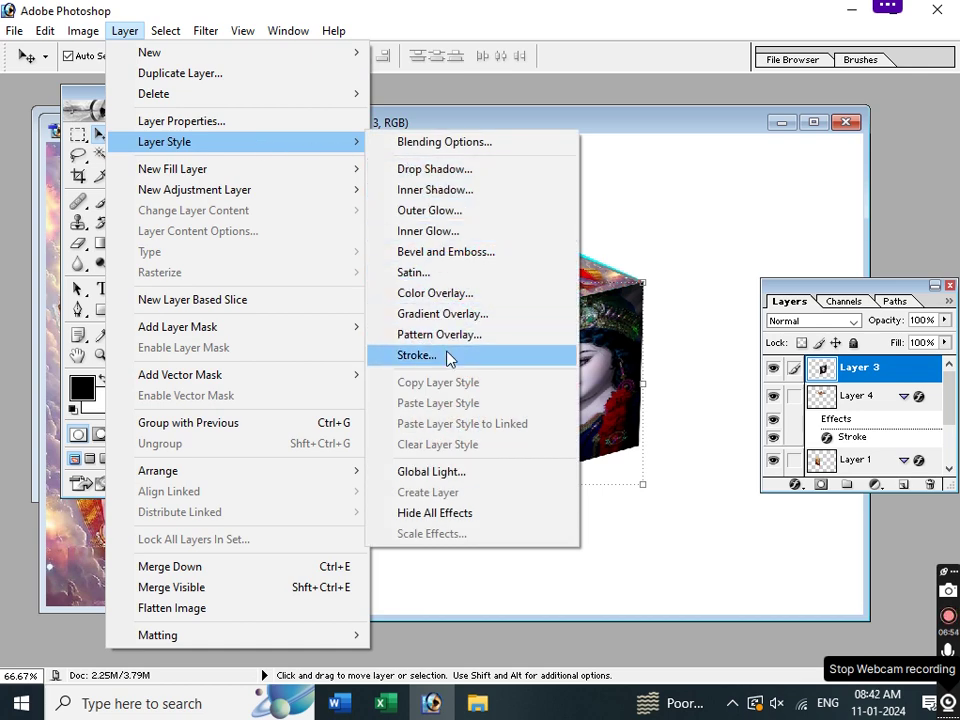
click(446, 355)
drag(640, 353, 711, 290)
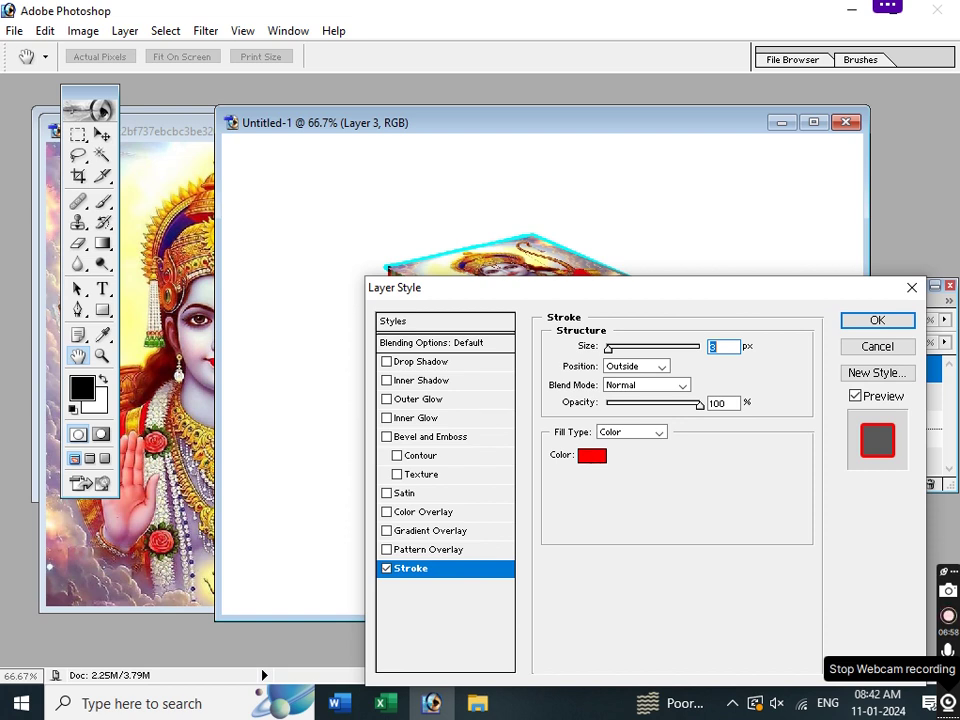
drag(583, 292, 565, 441)
mouse_move(594, 500)
mouse_down()
mouse_move(606, 495)
mouse_move(596, 501)
mouse_move(603, 505)
mouse_up()
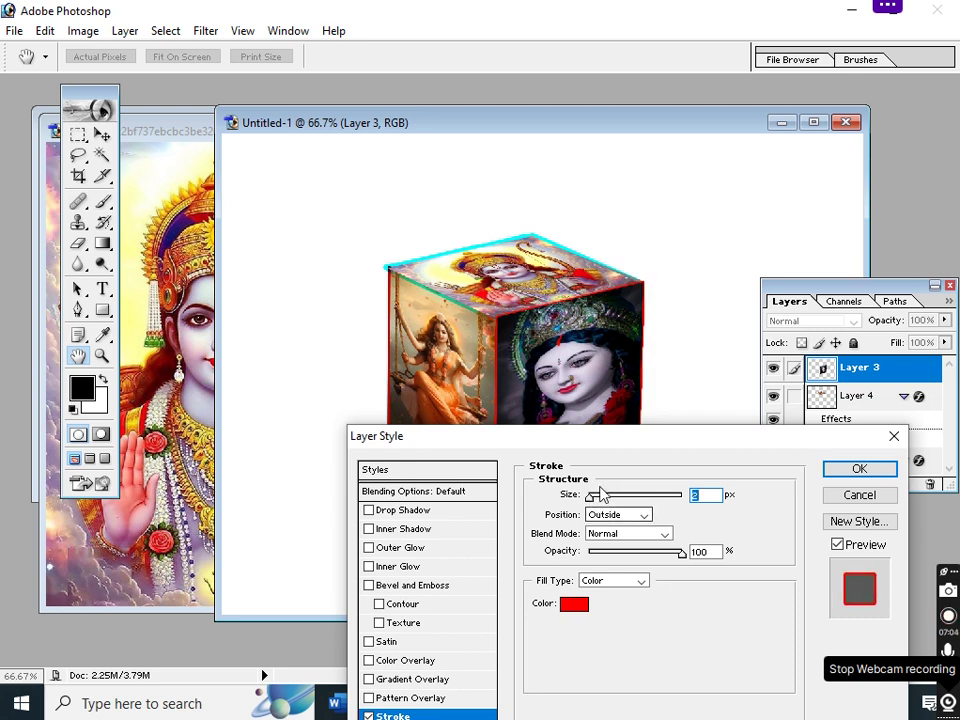
click(610, 534)
click(612, 497)
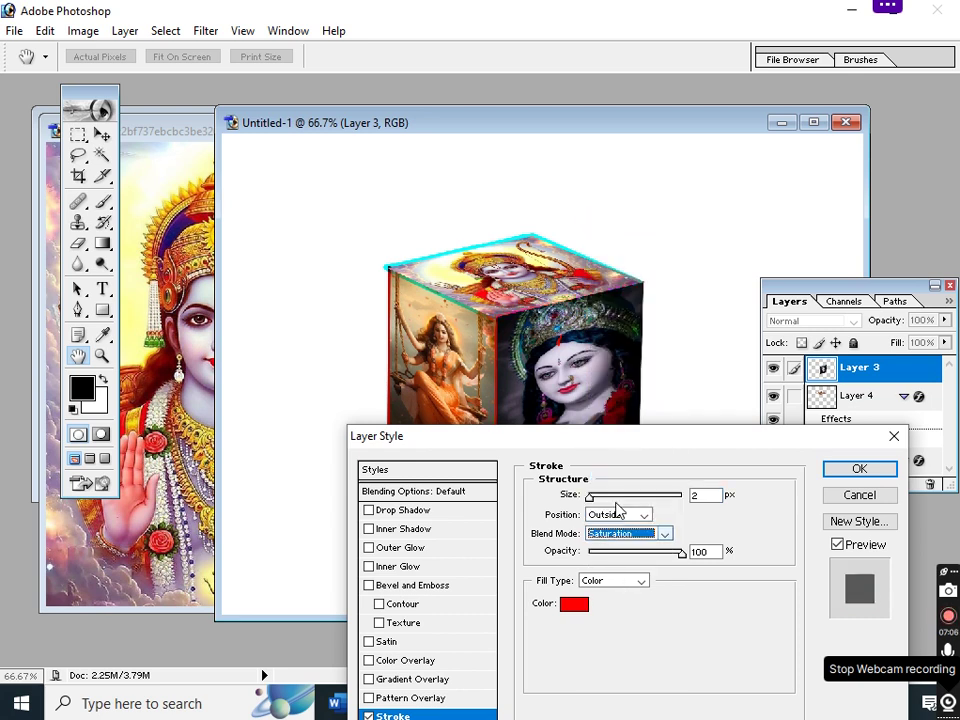
Set the Layer 3 red stroke to 7 px positioned Inside and apply it
mouse_move(594, 500)
mouse_down()
mouse_move(626, 504)
mouse_move(597, 497)
mouse_up()
click(617, 514)
click(609, 541)
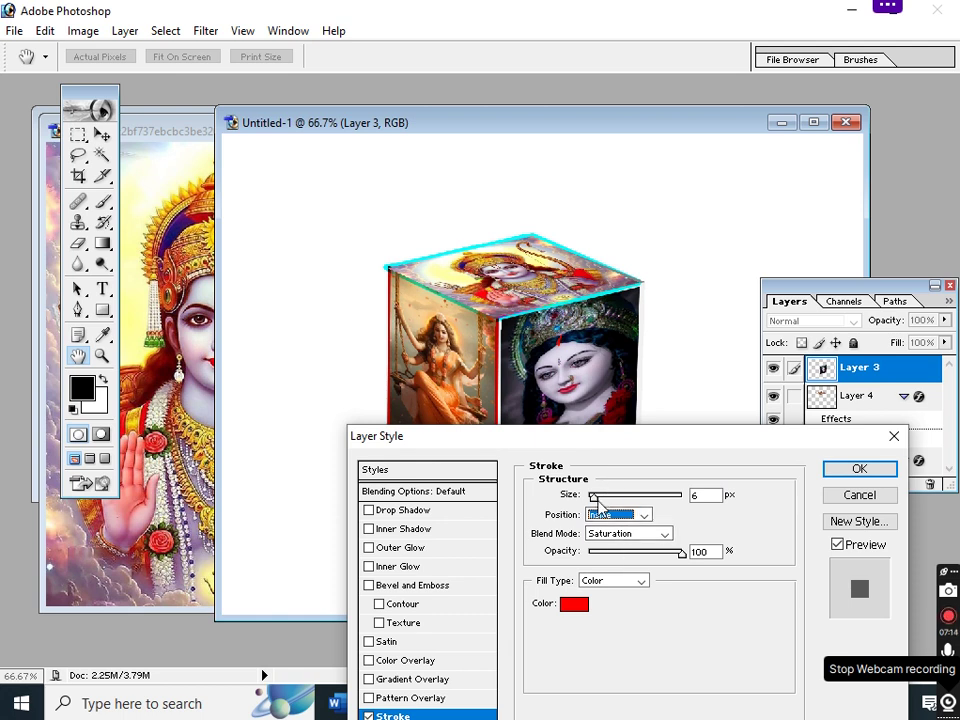
drag(596, 500, 596, 502)
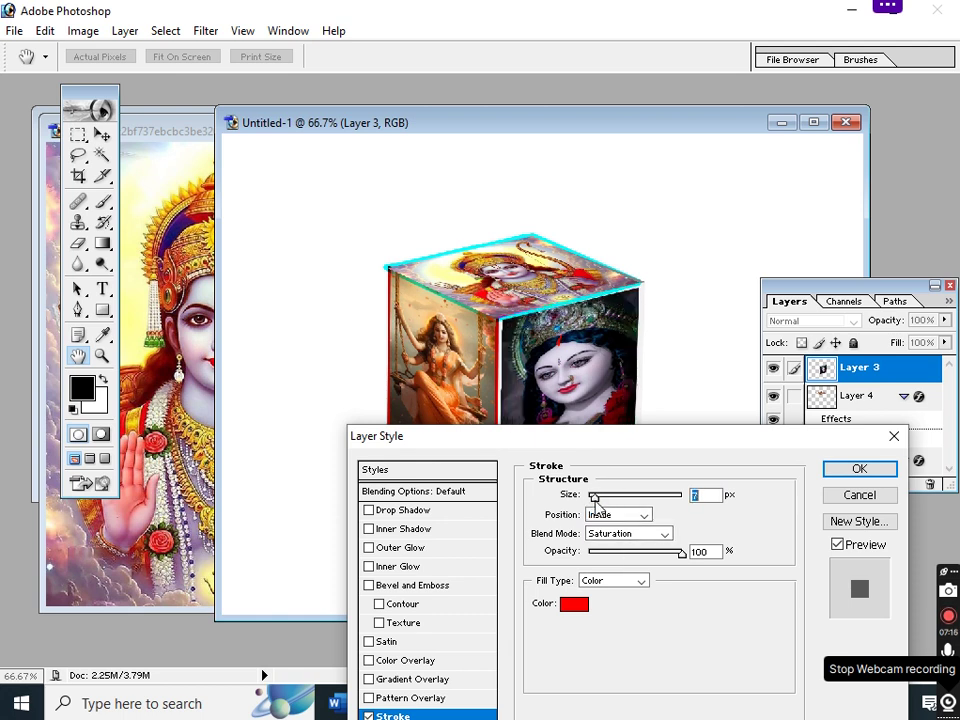
mouse_move(630, 440)
mouse_down()
mouse_move(625, 550)
mouse_move(539, 418)
mouse_up()
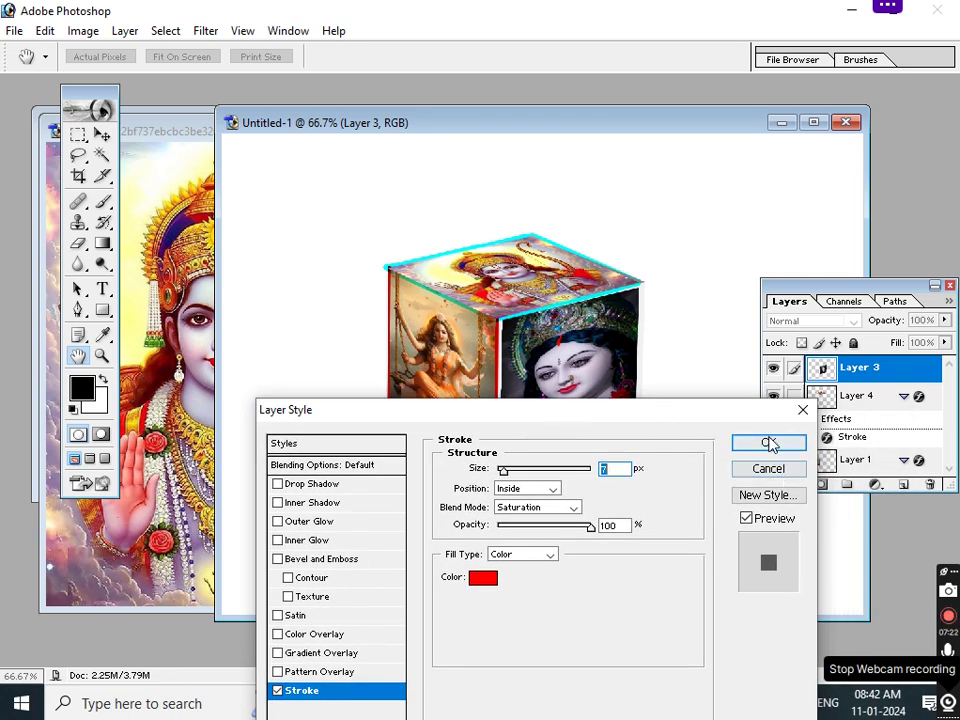
click(768, 442)
Widen the right-face layer to about 105% and stretch and skew its bottom
key(v)
click(645, 386)
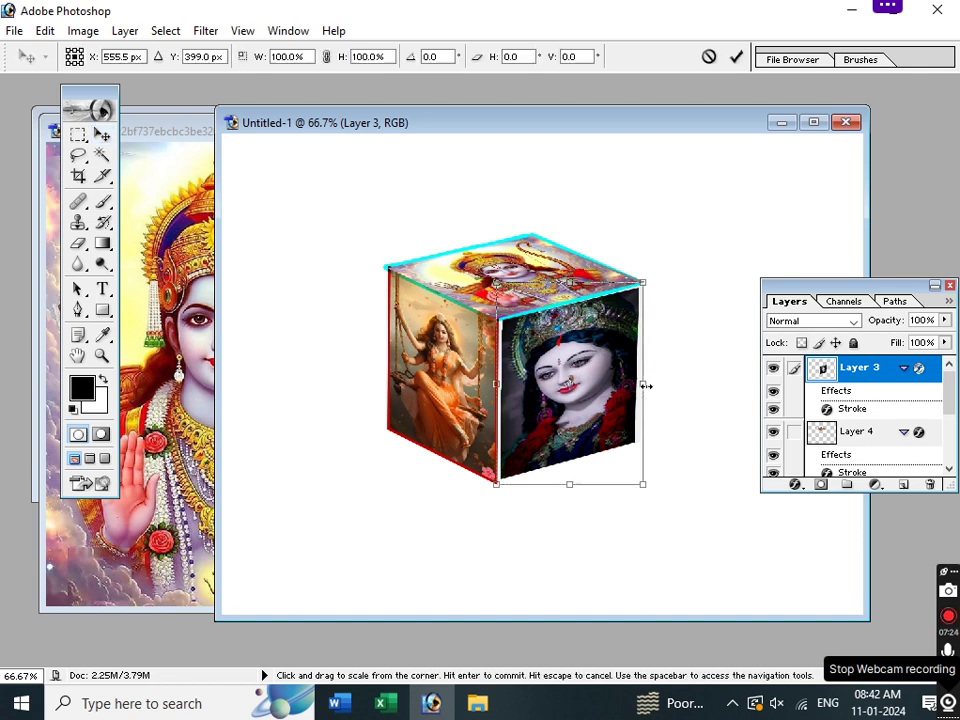
drag(645, 386, 653, 388)
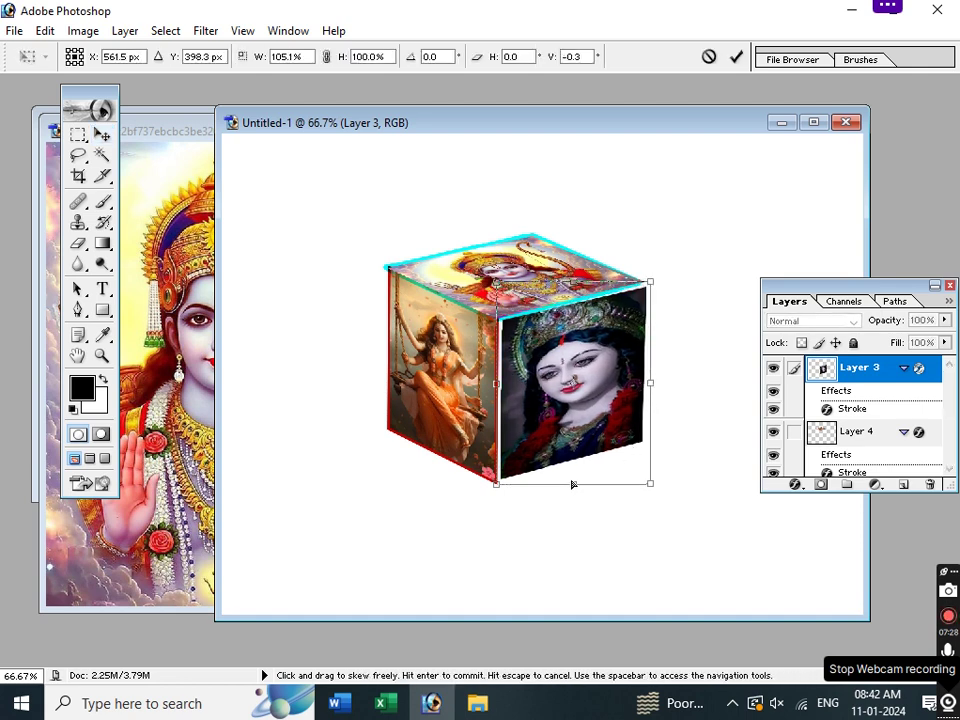
drag(573, 485, 572, 491)
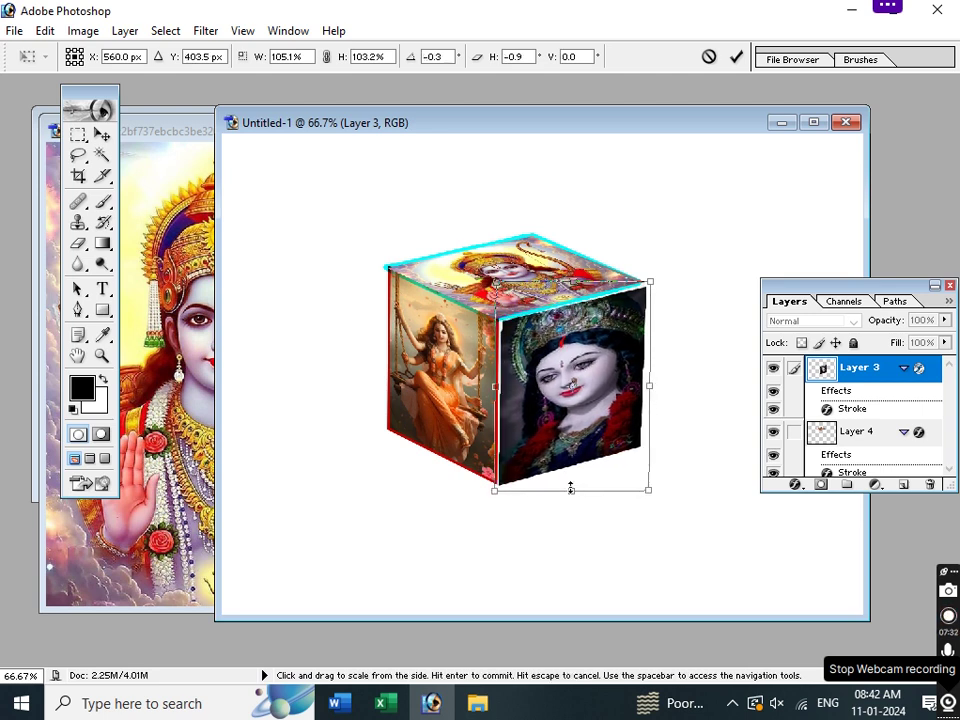
key(Return)
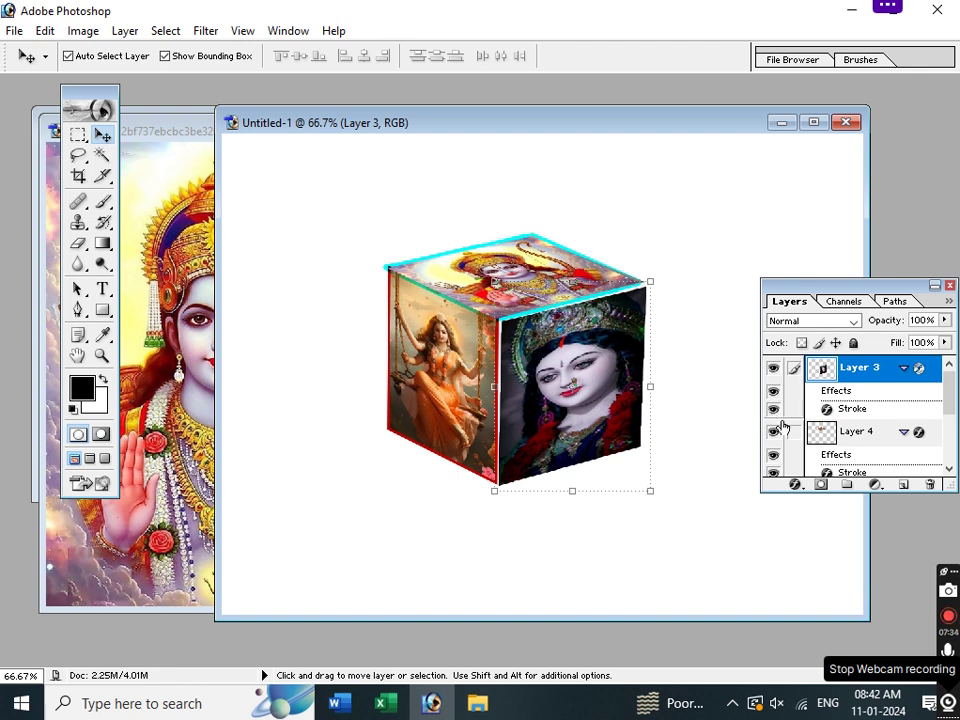
Link Layer 4 and Layer 1 with the right face and nudge the cube right
click(793, 432)
scroll(793, 432, down, 1)
click(795, 440)
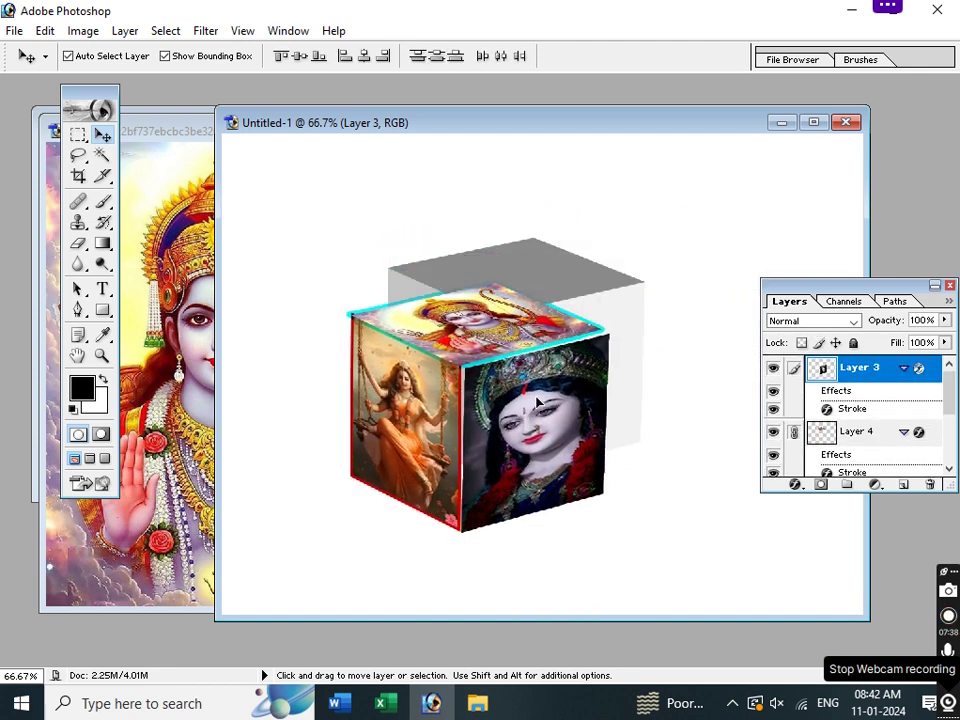
drag(564, 346, 569, 347)
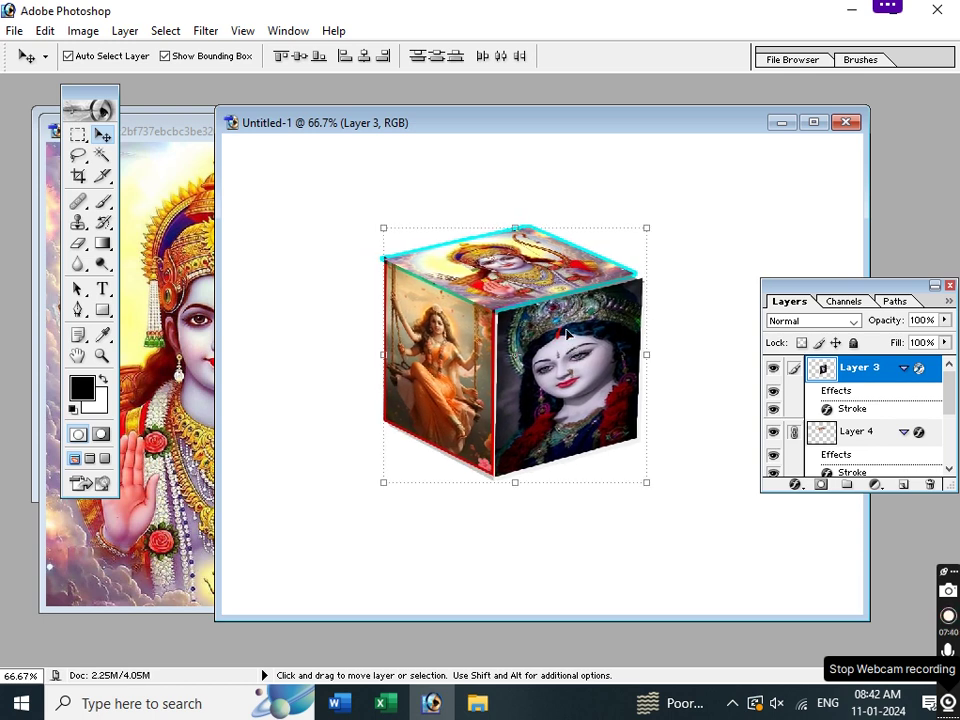
Merge the linked cube layers with Ctrl+E and move the cube down-right
key(ctrl+e)
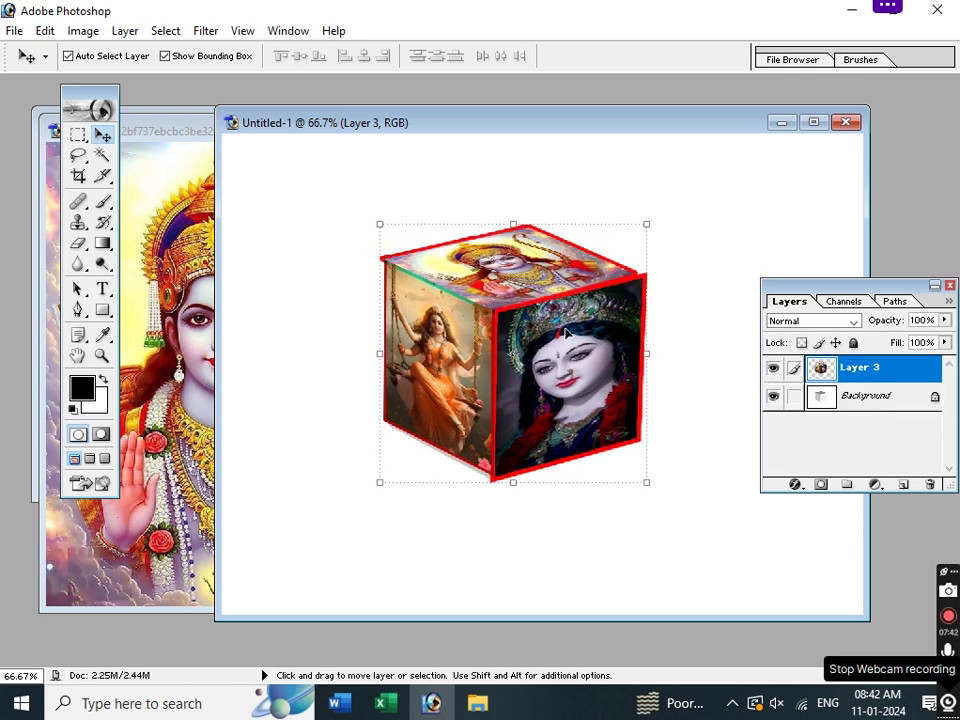
mouse_move(547, 333)
mouse_down()
mouse_move(543, 428)
mouse_move(576, 316)
mouse_up()
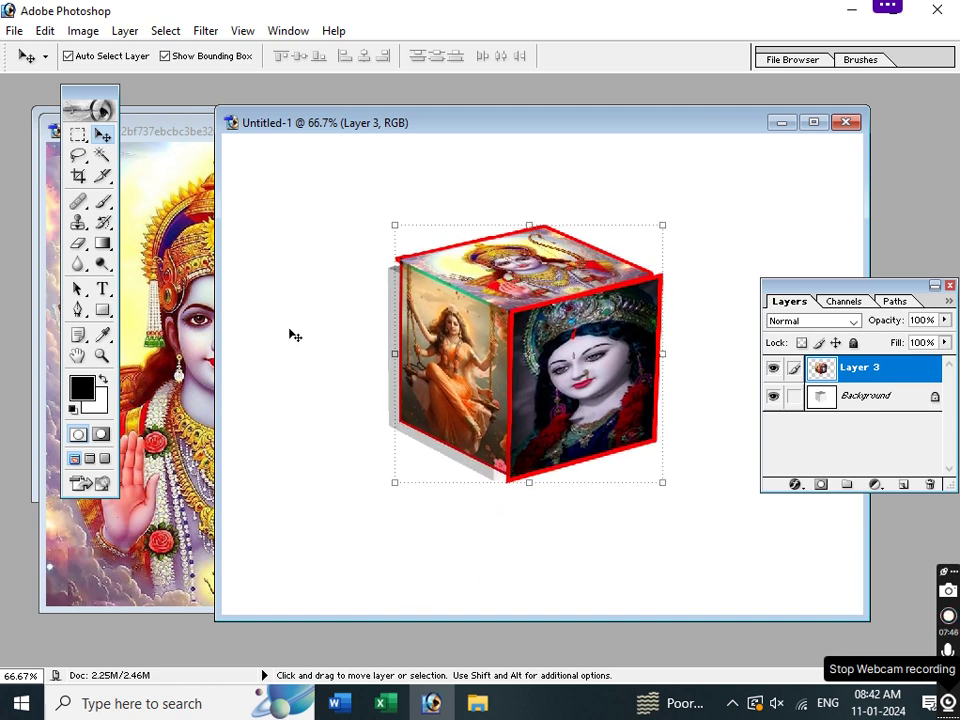
drag(491, 311, 548, 426)
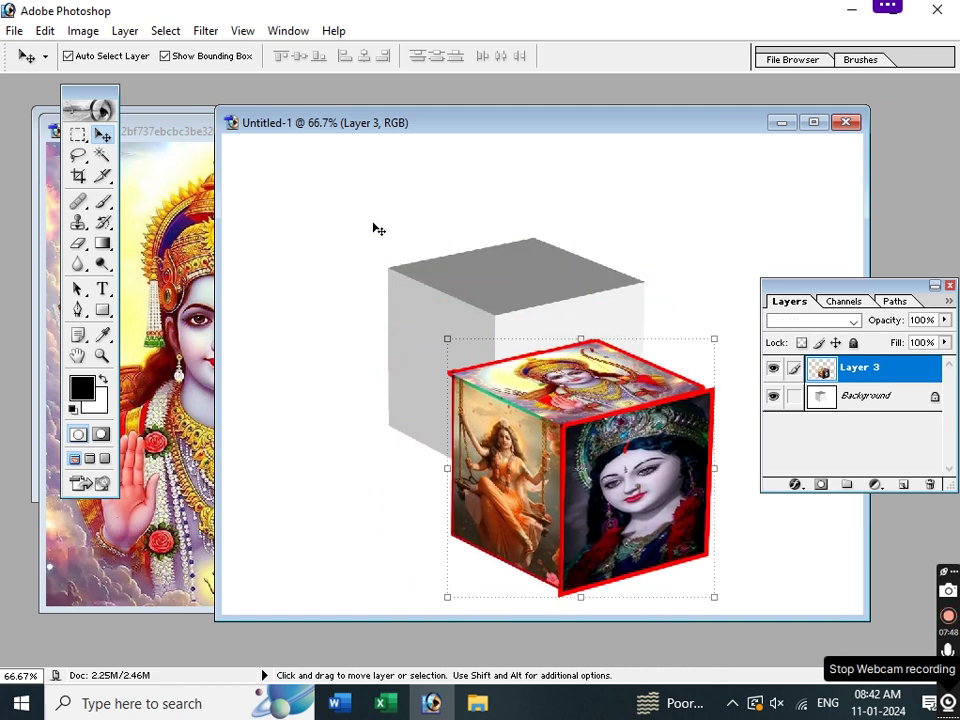
Select the Background layer and start a new layer above it
click(381, 230)
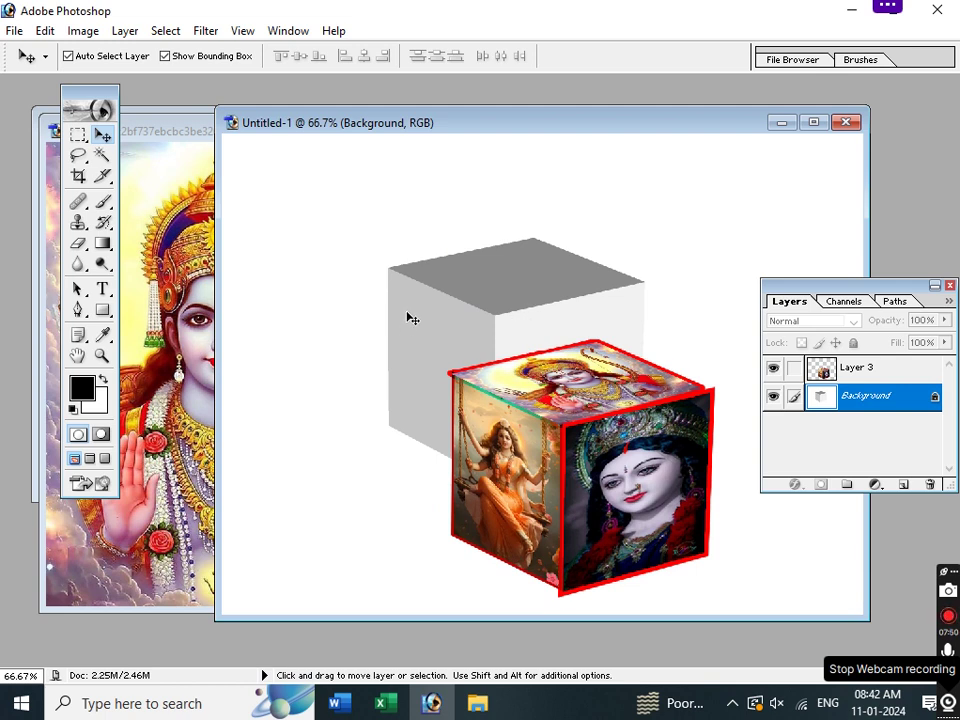
key(shift)
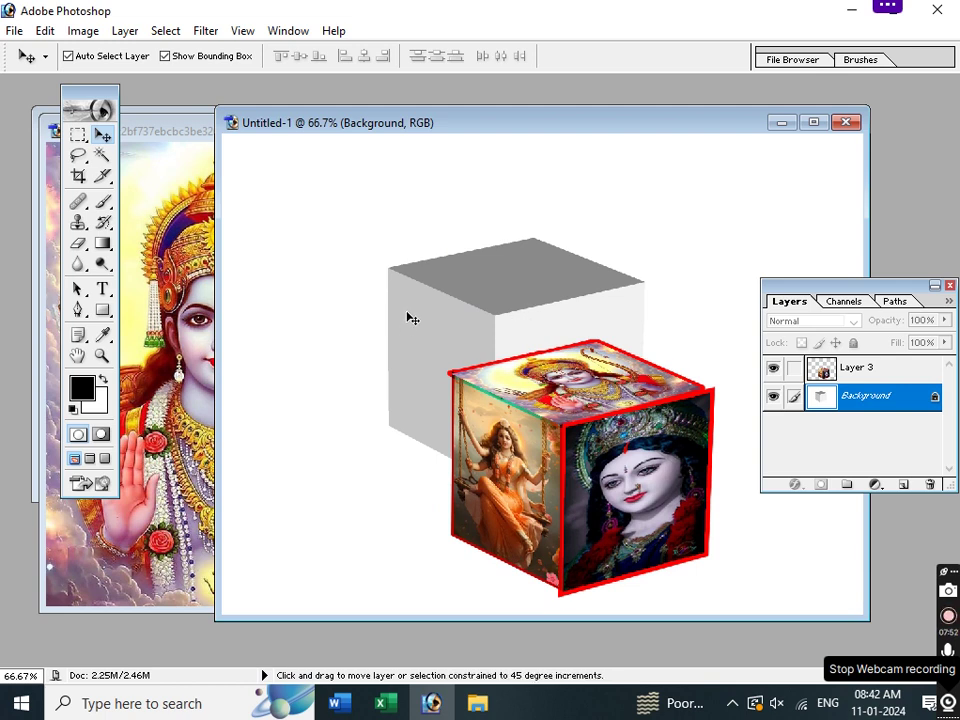
key(ctrl+shift+n)
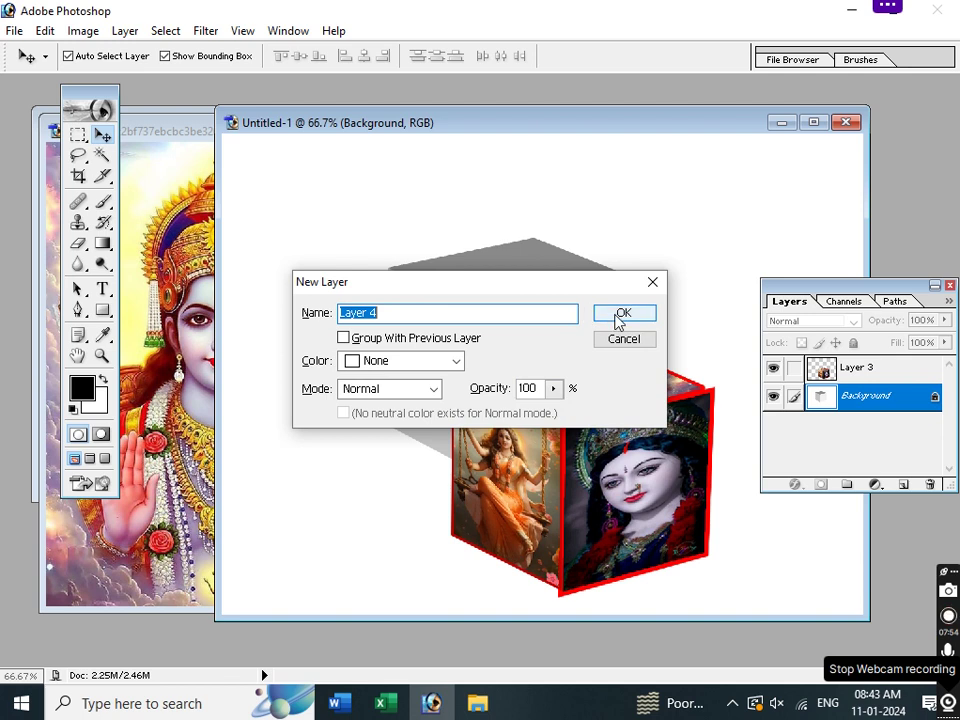
Fill new Layer 4 with a radial blue-teal-orange gradient and move the cube upper left
click(620, 314)
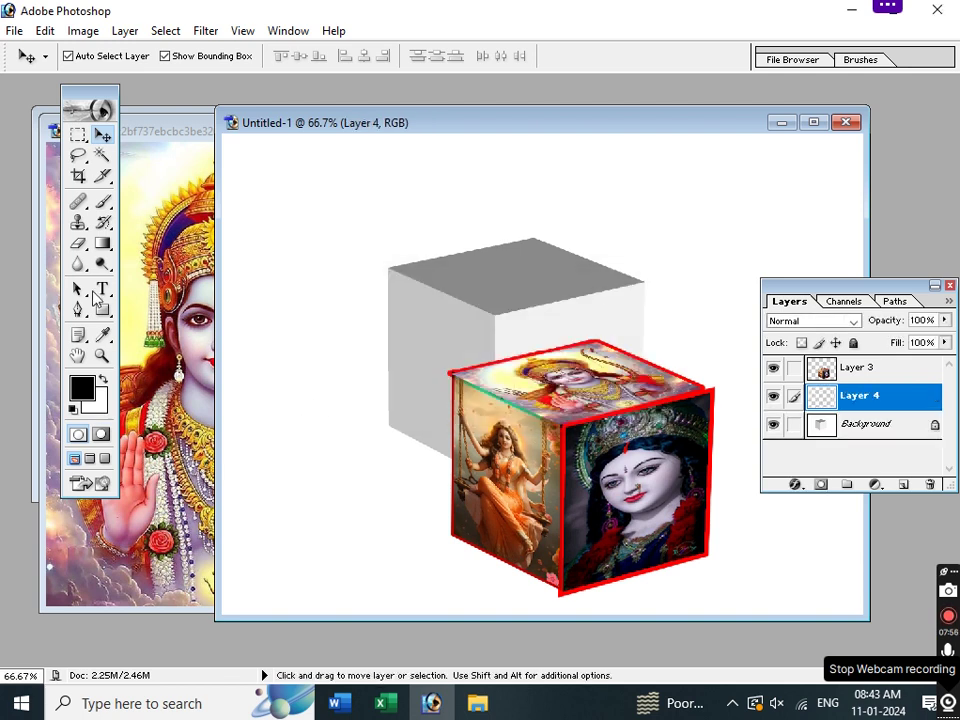
click(103, 245)
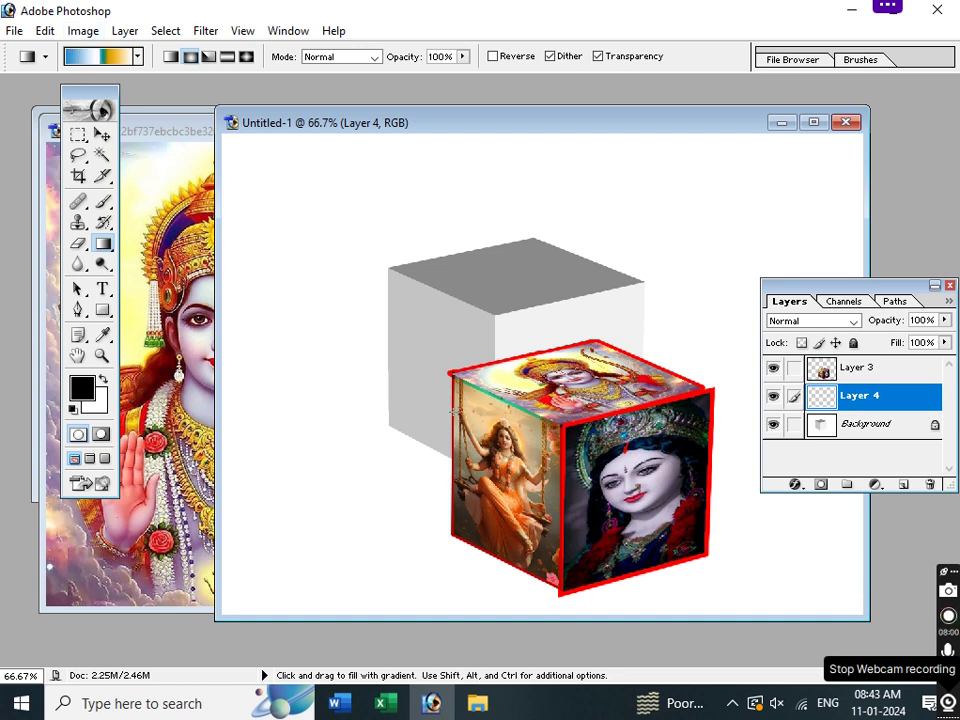
drag(232, 156, 783, 539)
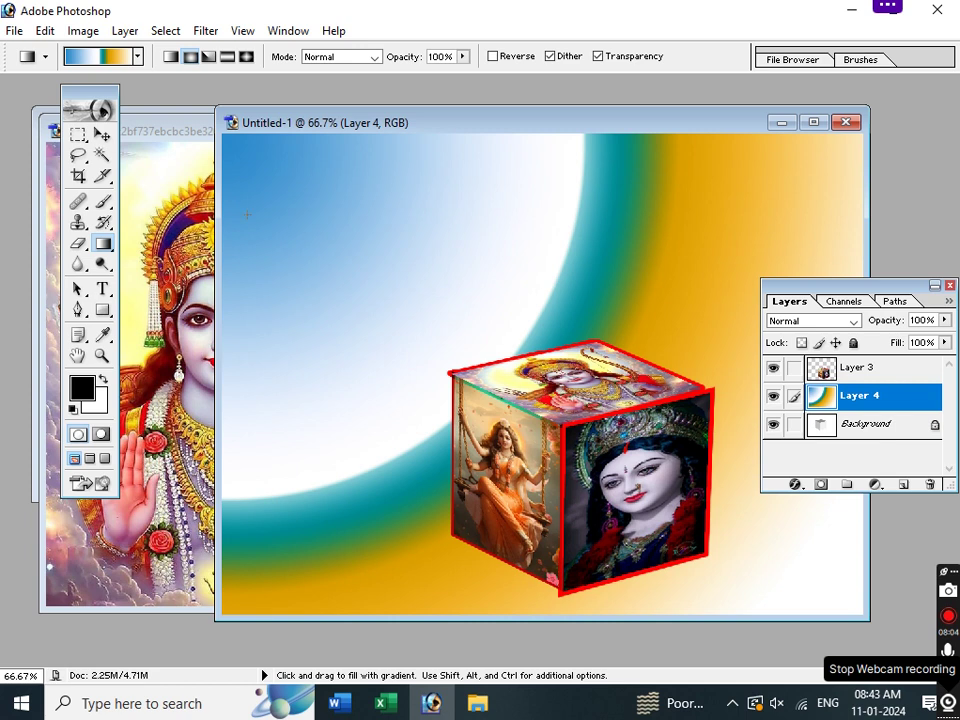
click(103, 134)
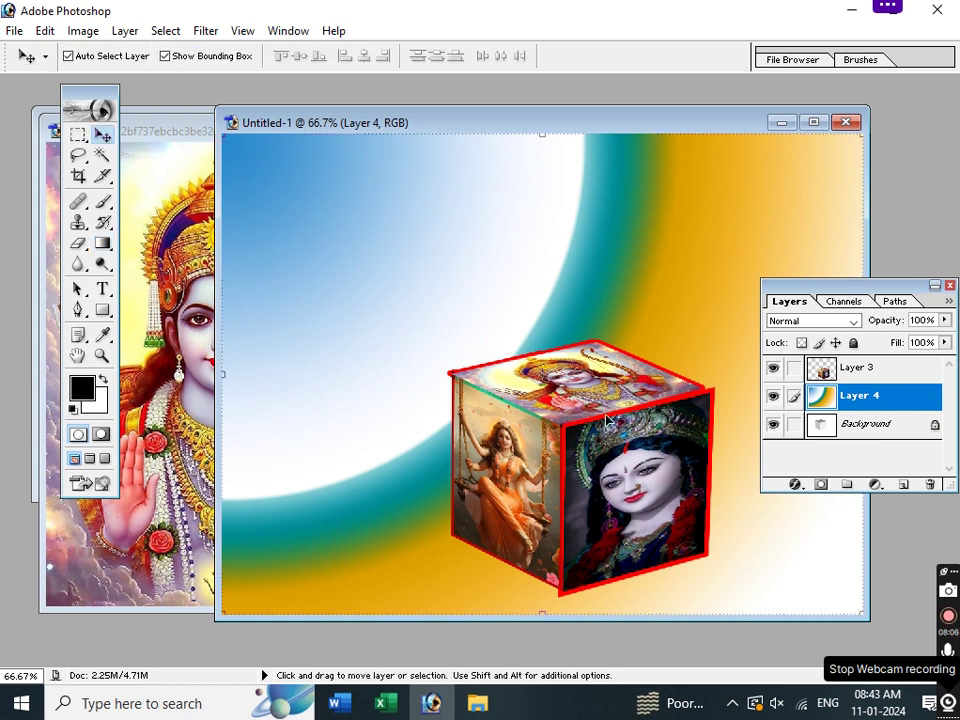
mouse_move(597, 428)
mouse_down()
mouse_move(702, 440)
mouse_move(666, 440)
mouse_move(421, 306)
mouse_up()
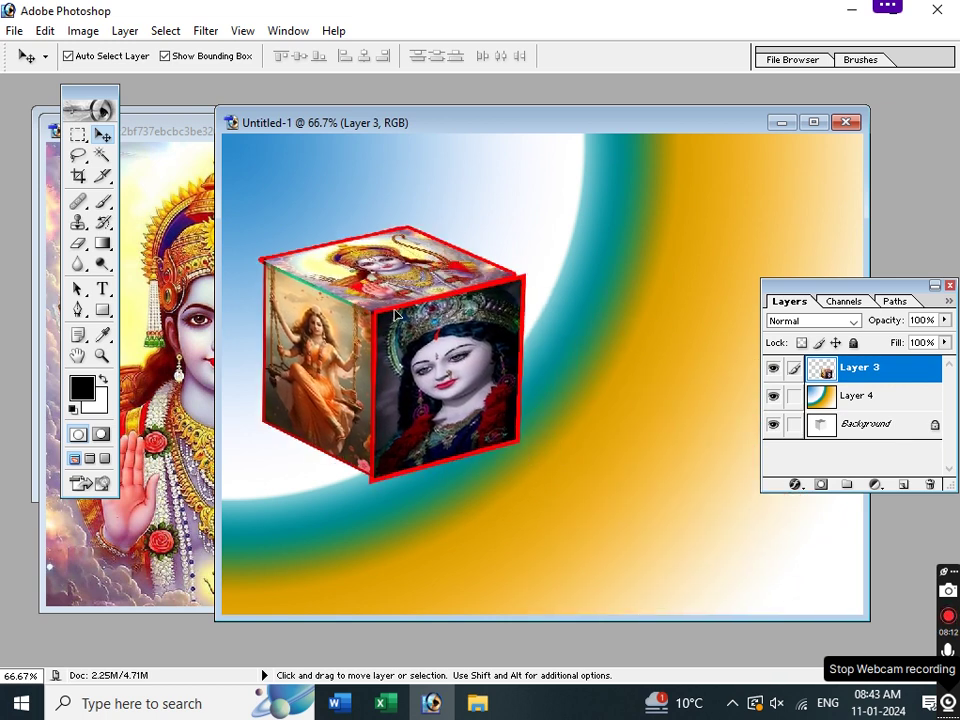
Copy the cube, shrink the copy to about 60%, and place it lower right
mouse_move(421, 306)
alt+mouse_down()
mouse_move(769, 440)
mouse_move(747, 438)
alt+mouse_up()
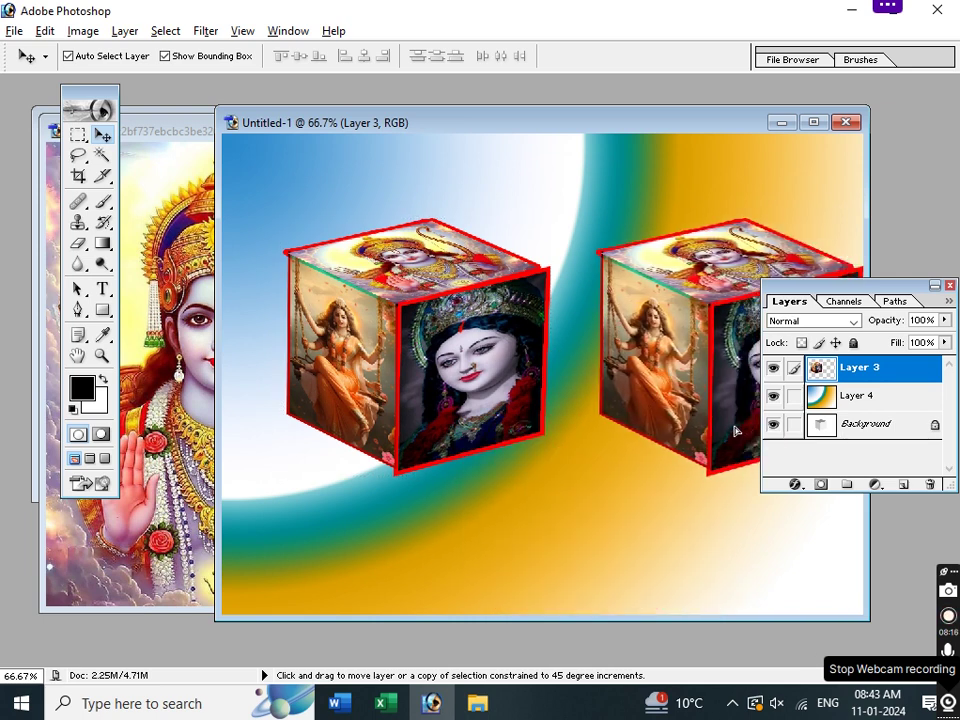
drag(421, 327, 386, 262)
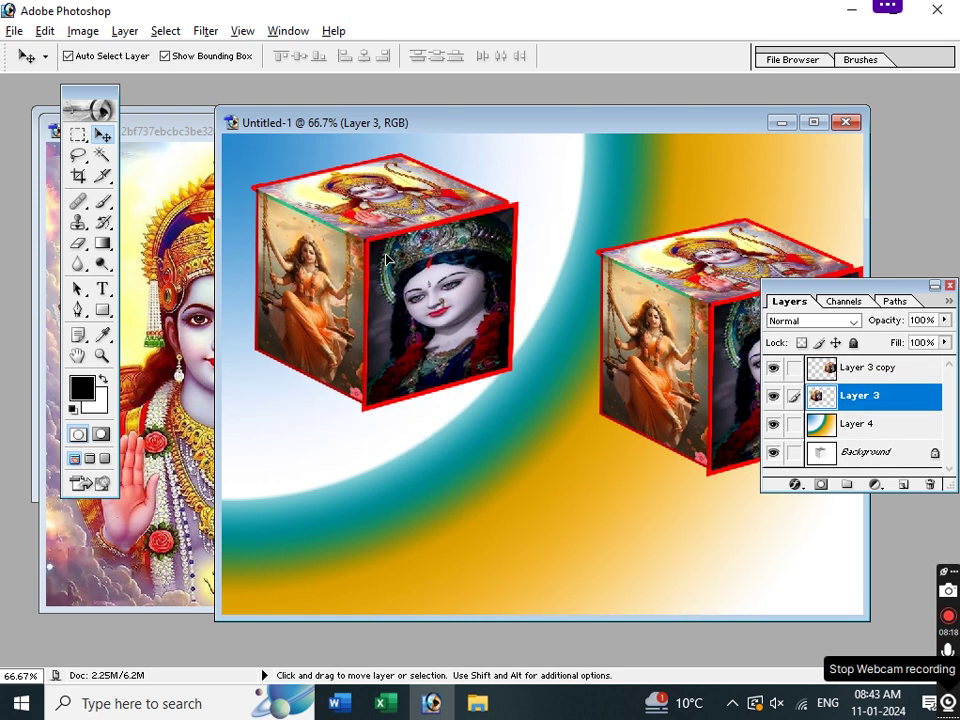
drag(724, 366, 624, 476)
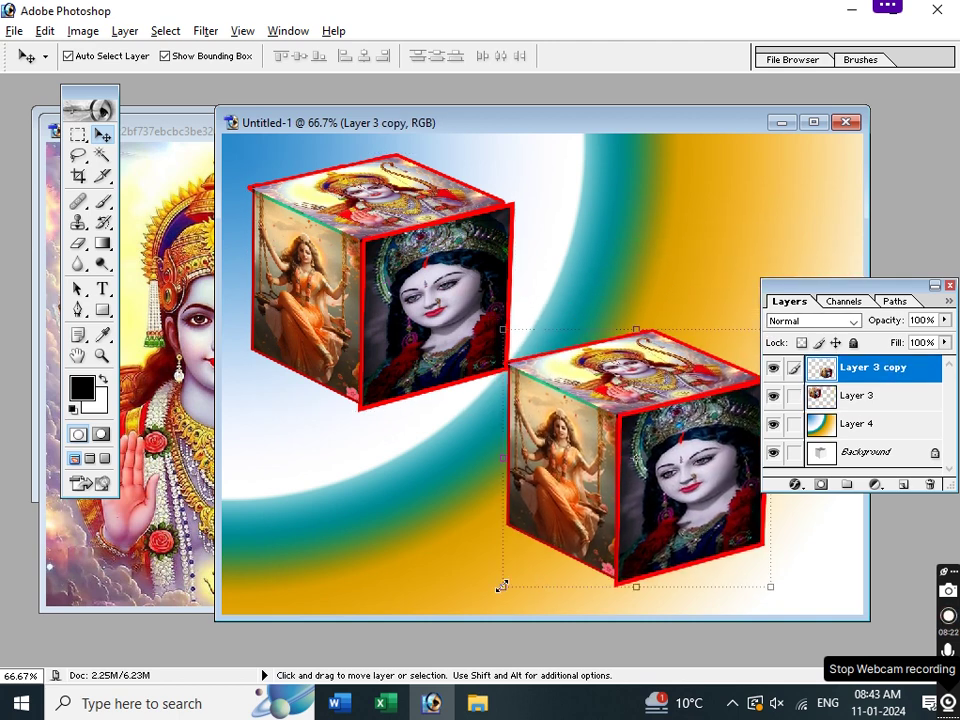
drag(502, 587, 608, 483)
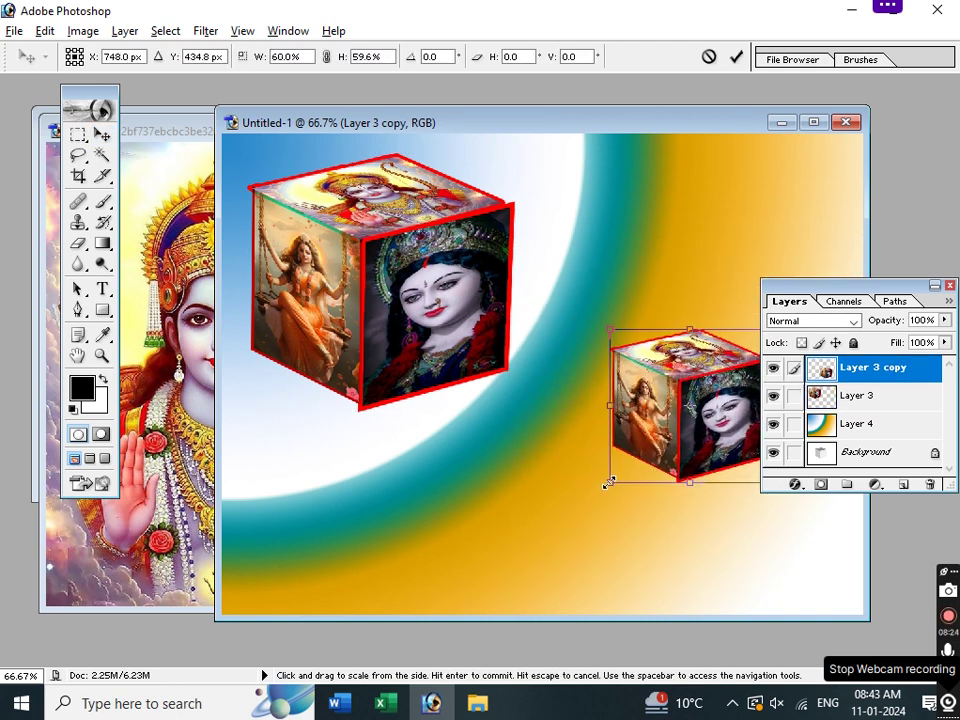
drag(686, 430, 700, 524)
key(Return)
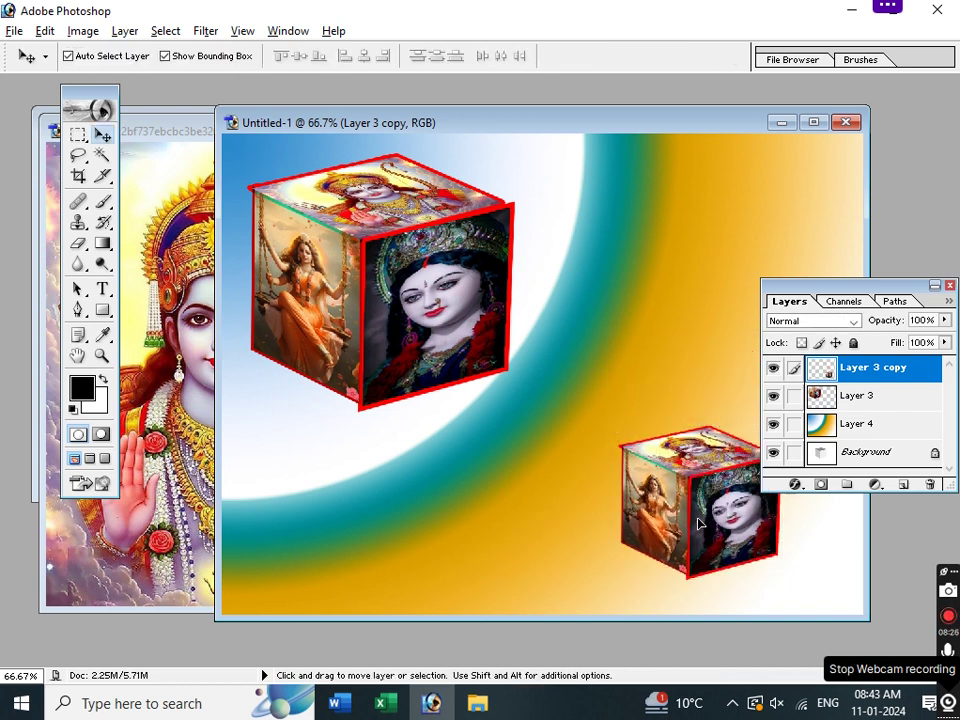
click(455, 318)
Tilt the large Layer 3 cube about 58° onto a corner and nudge it above the small cube
drag(455, 318, 493, 345)
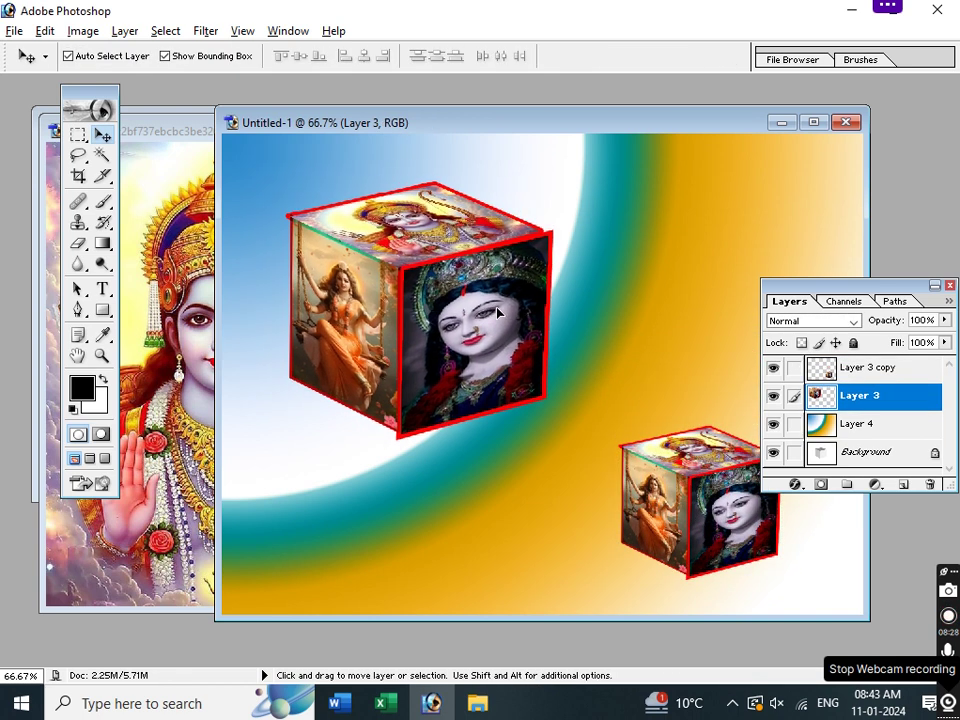
mouse_move(558, 173)
mouse_down()
mouse_move(673, 322)
mouse_move(689, 371)
mouse_up()
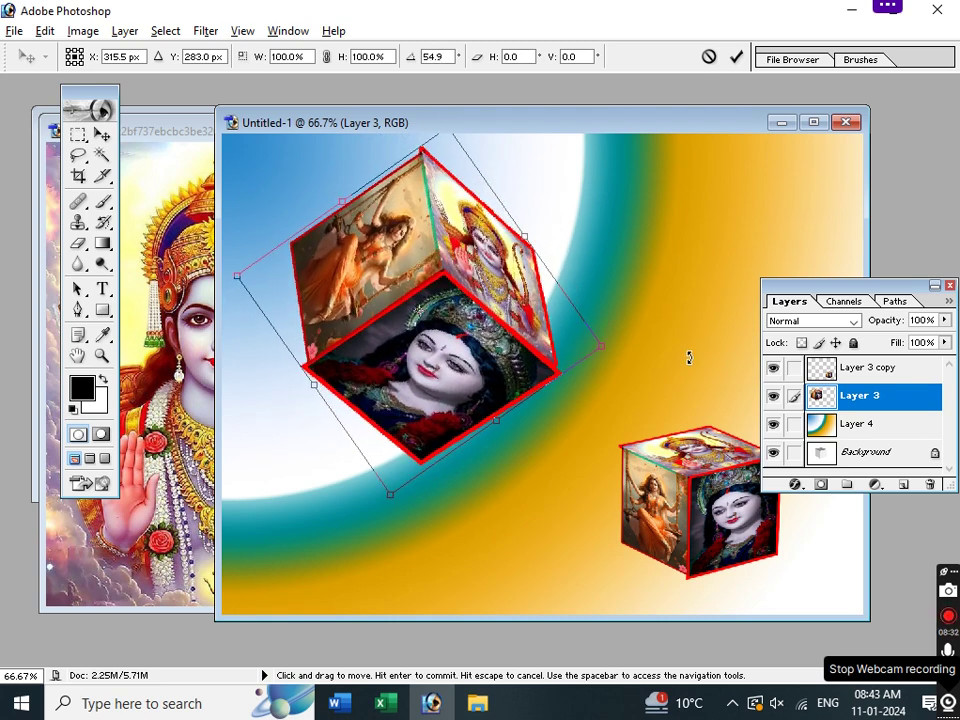
mouse_move(414, 246)
mouse_down()
mouse_move(418, 277)
mouse_move(437, 276)
mouse_up()
key(Return)
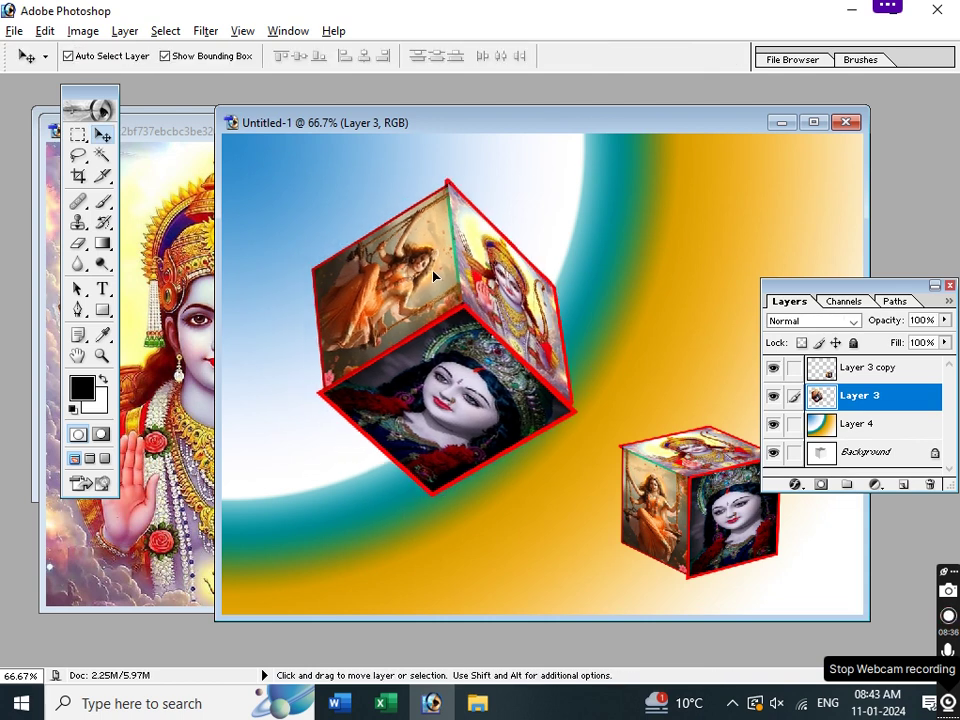
click(590, 447)
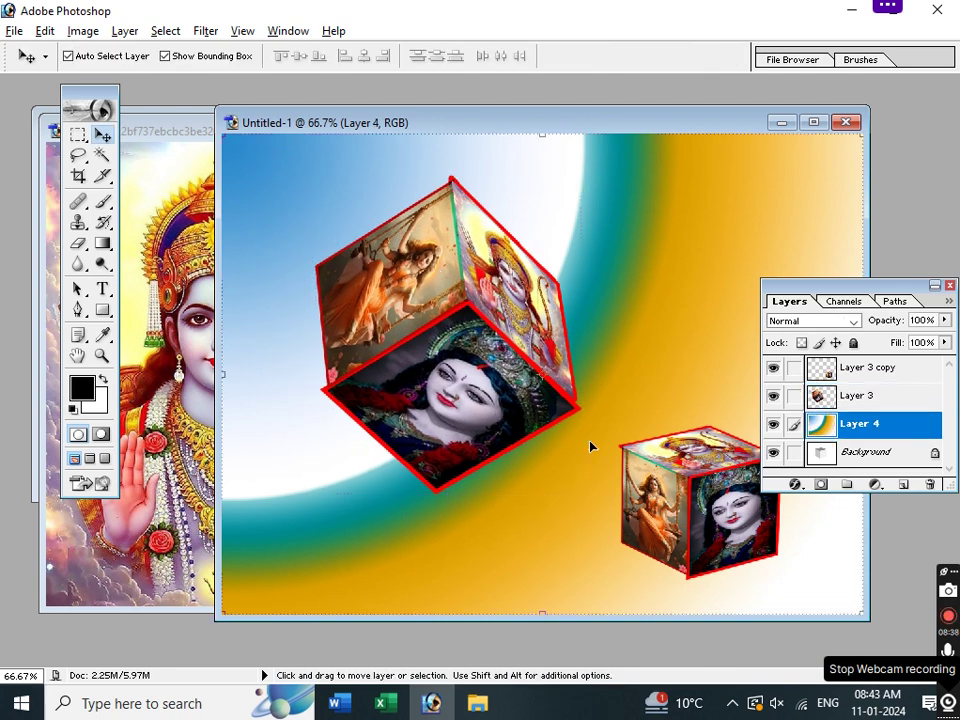
drag(460, 352, 465, 345)
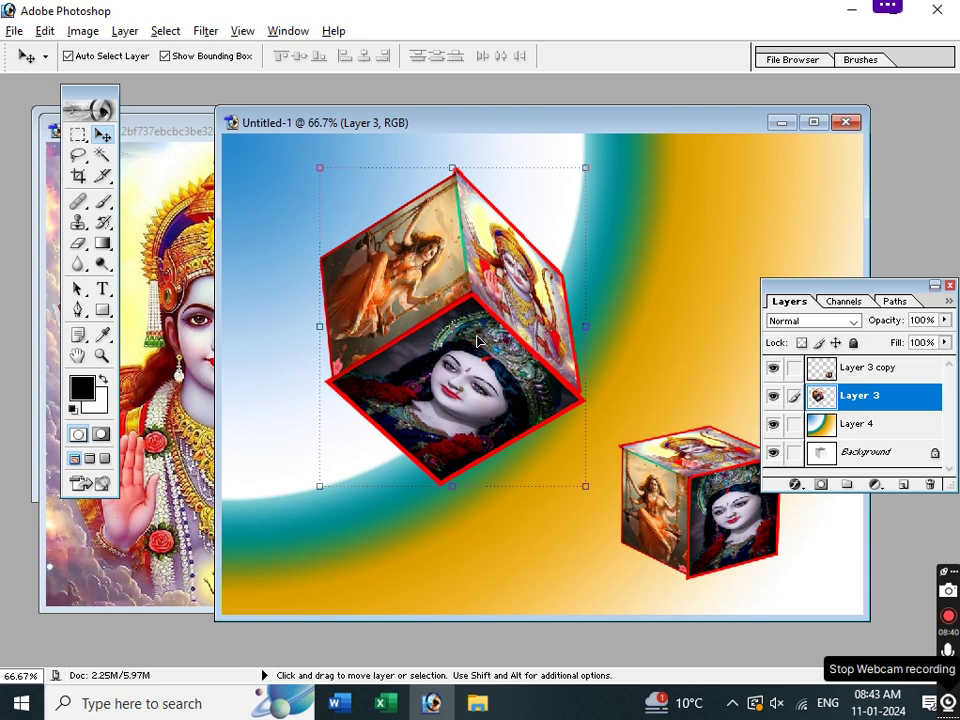